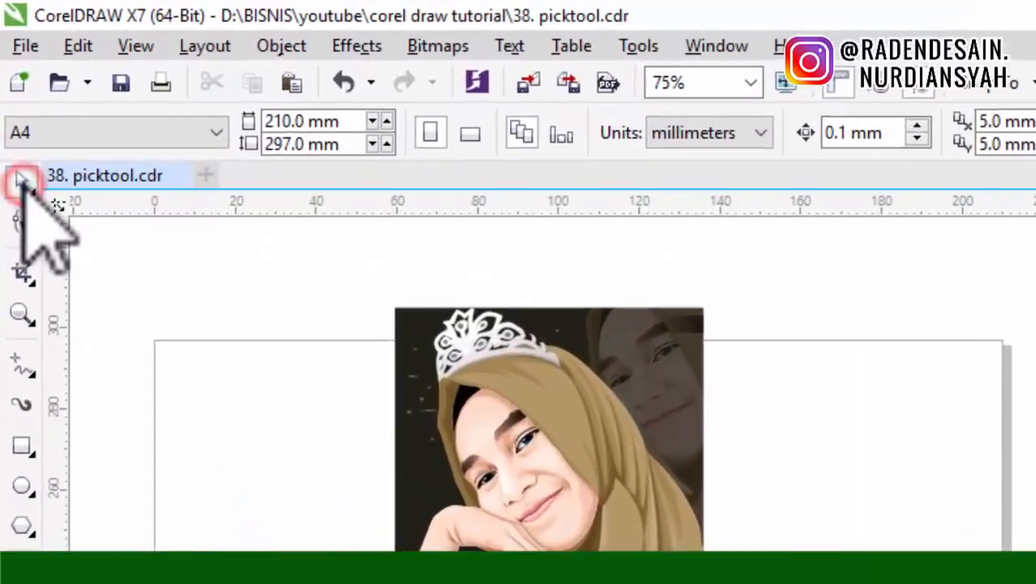
Step: Activate the Pick tool, then select and deselect the portrait illustration on the page
click(13, 97)
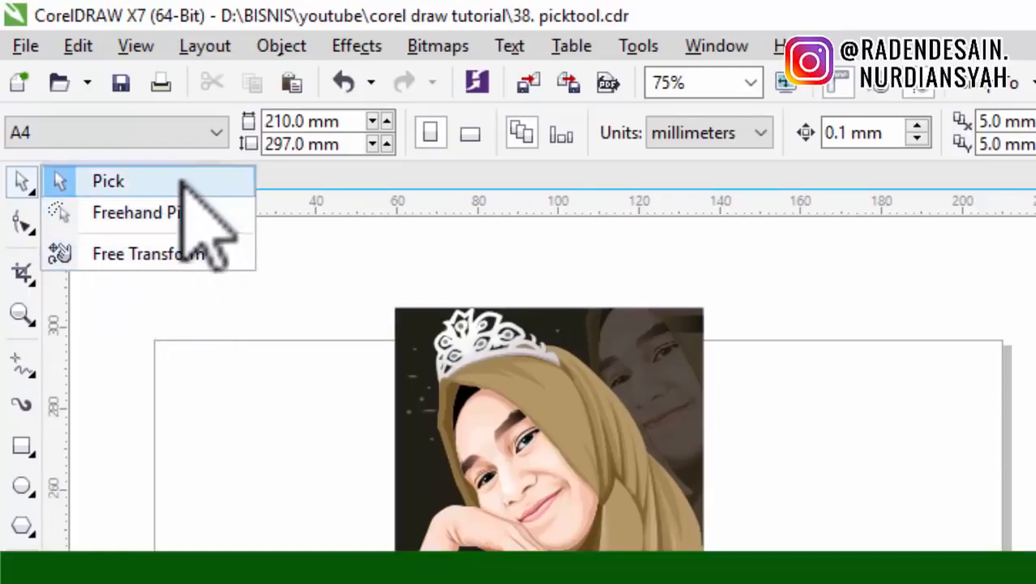
click(588, 204)
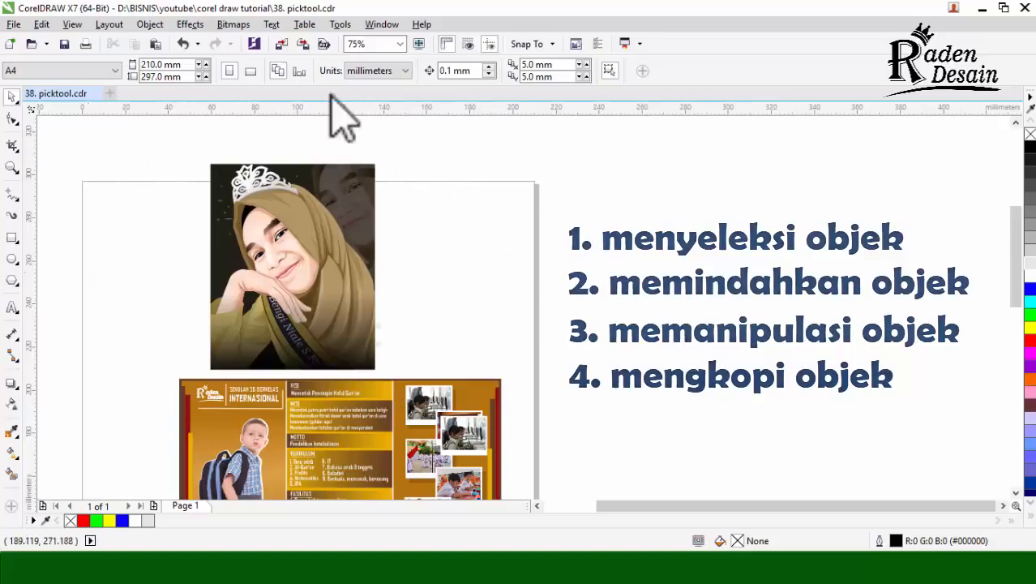
scroll(637, 341, down, 2)
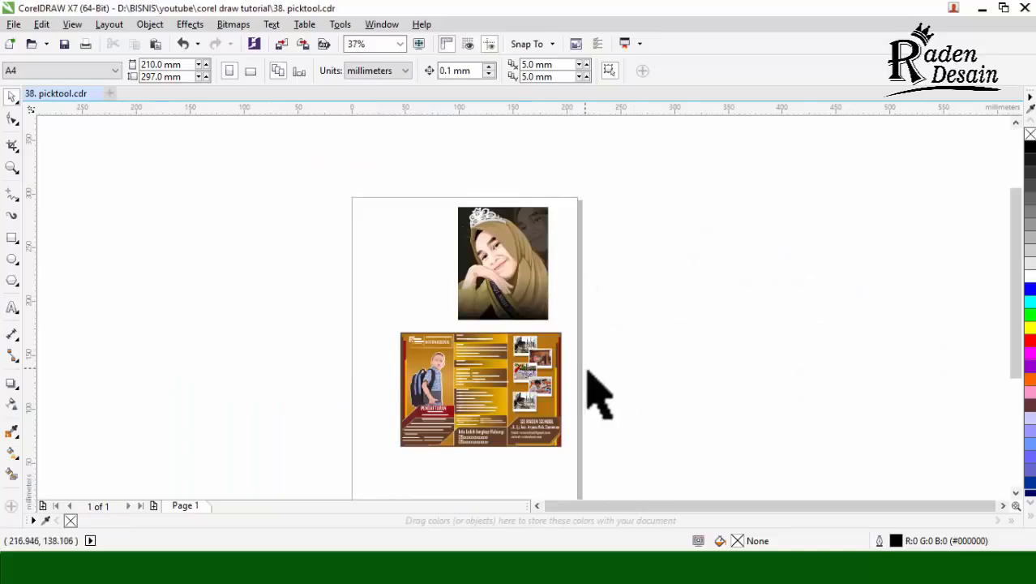
click(551, 276)
click(620, 226)
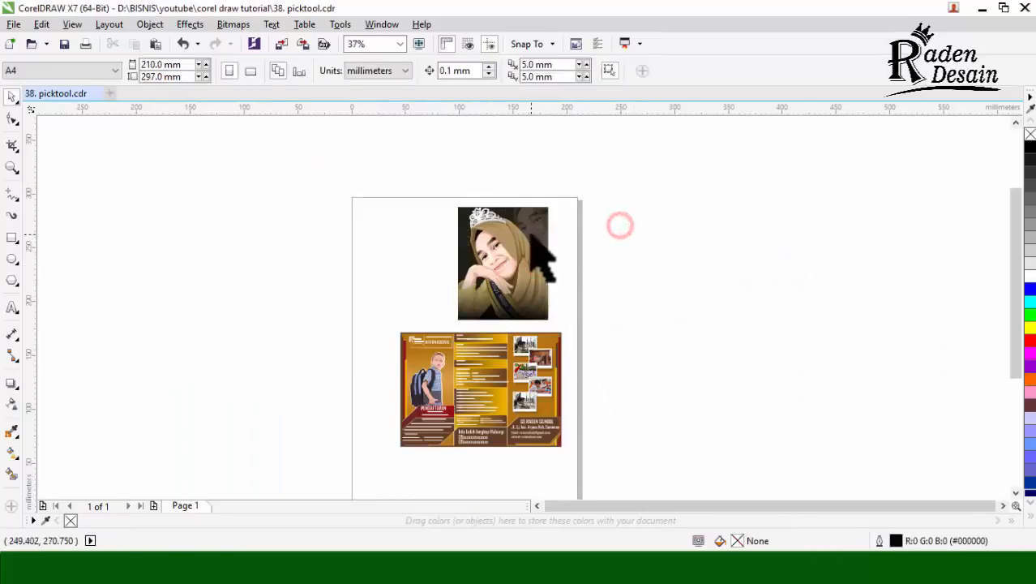
Step: Place a copy of the portrait over the page's left edge at about X 8 mm, Y 245 mm
scroll(629, 280, up, 2)
scroll(627, 289, down, 1)
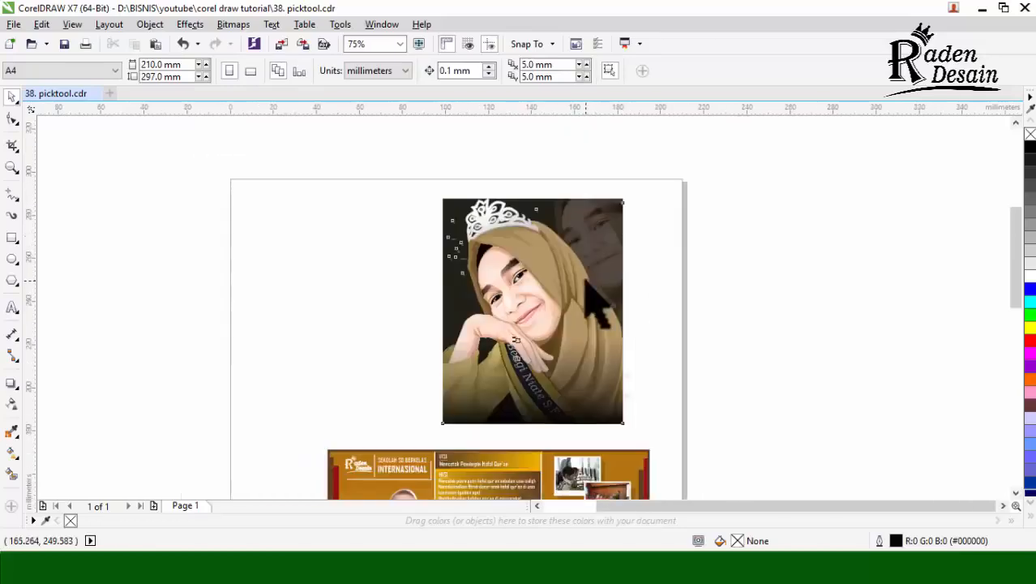
click(596, 309)
drag(596, 308, 296, 261)
right_click(296, 261)
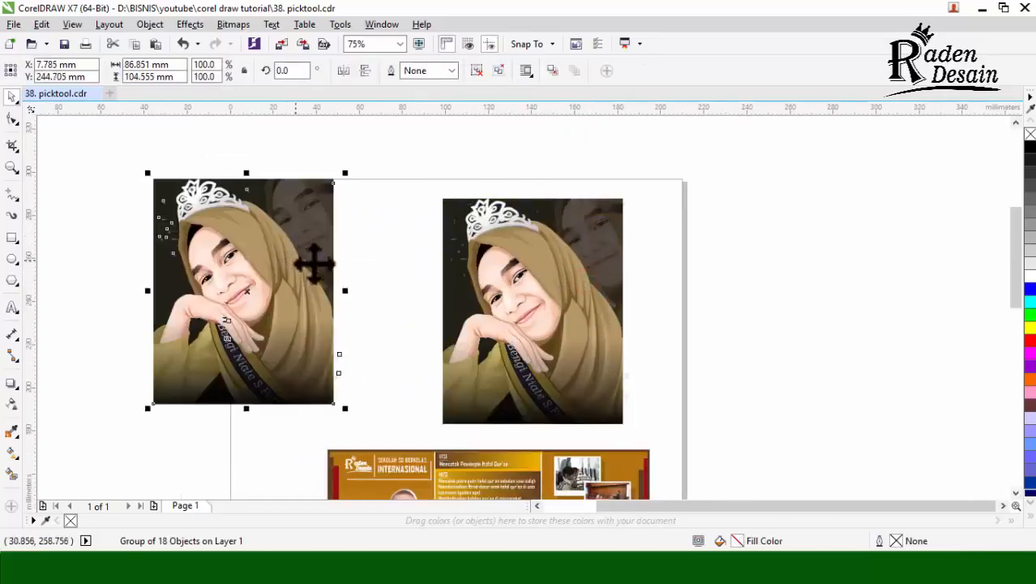
Step: Place two more portrait copies to the right of the page and a copy of the brochure to its left
scroll(666, 277, down, 1)
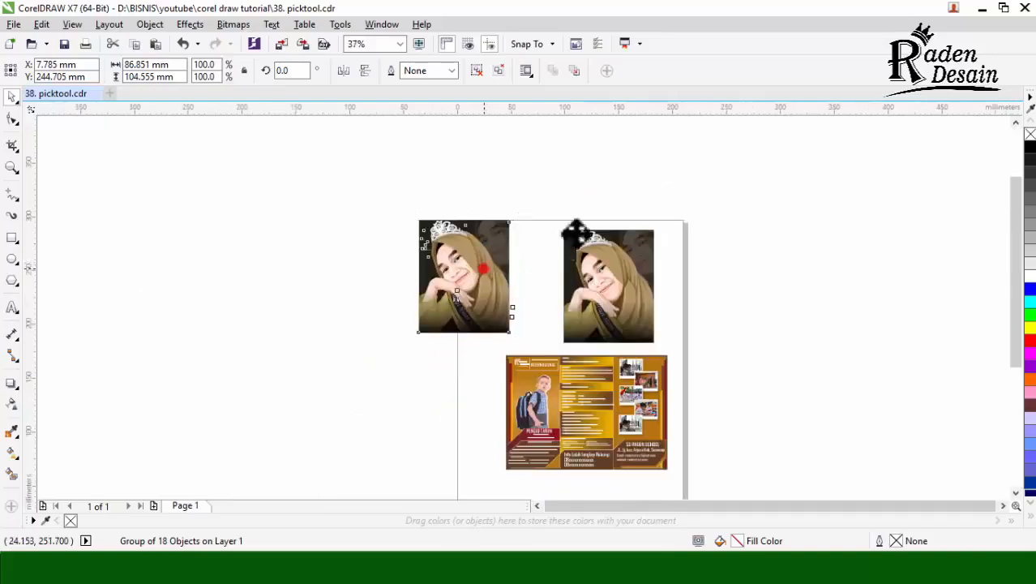
right_click(828, 204)
mouse_move(577, 233)
mouse_down()
mouse_move(828, 204)
mouse_move(748, 377)
mouse_up()
right_click(748, 377)
drag(596, 421, 395, 403)
right_click(395, 403)
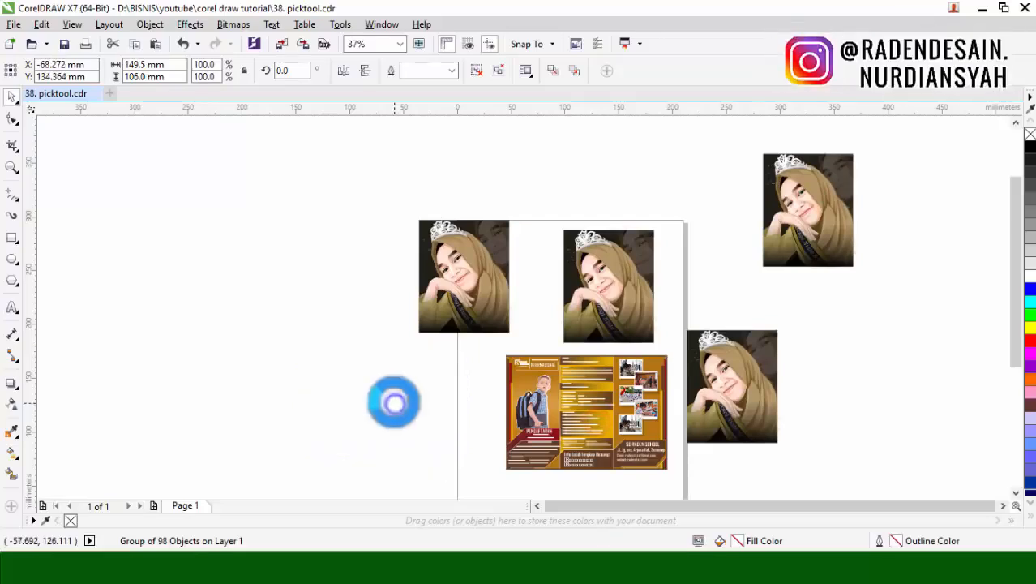
Step: Undo the portrait and brochure copies and clear the selection
key(ctrl+z)
key(ctrl+z)
key(ctrl+z)
key(ctrl+z)
click(742, 290)
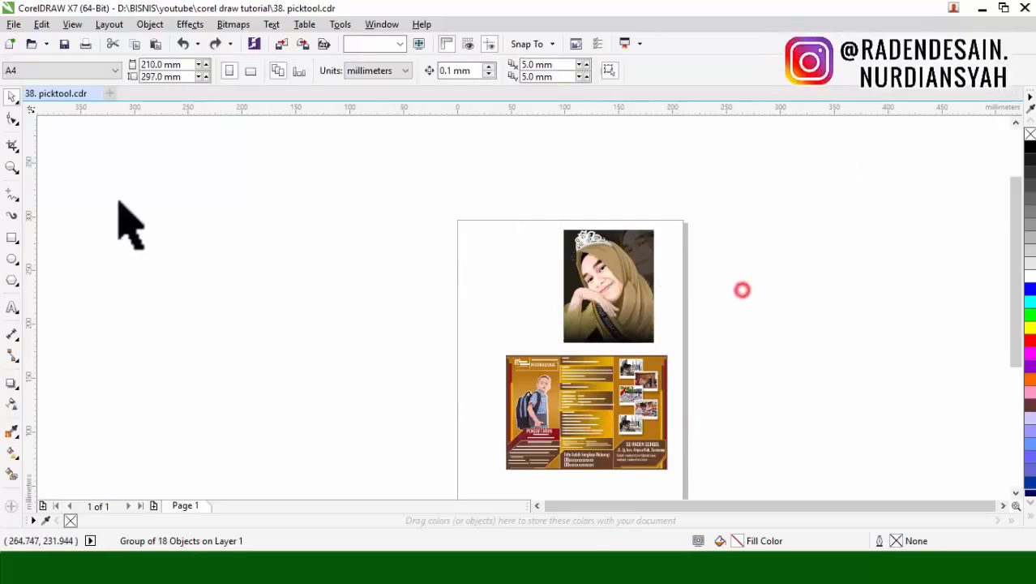
Step: Draw a tall rectangle about 15 by 161 mm left of the page, centre it near X -84, Y 238 mm, and fill it red
click(12, 237)
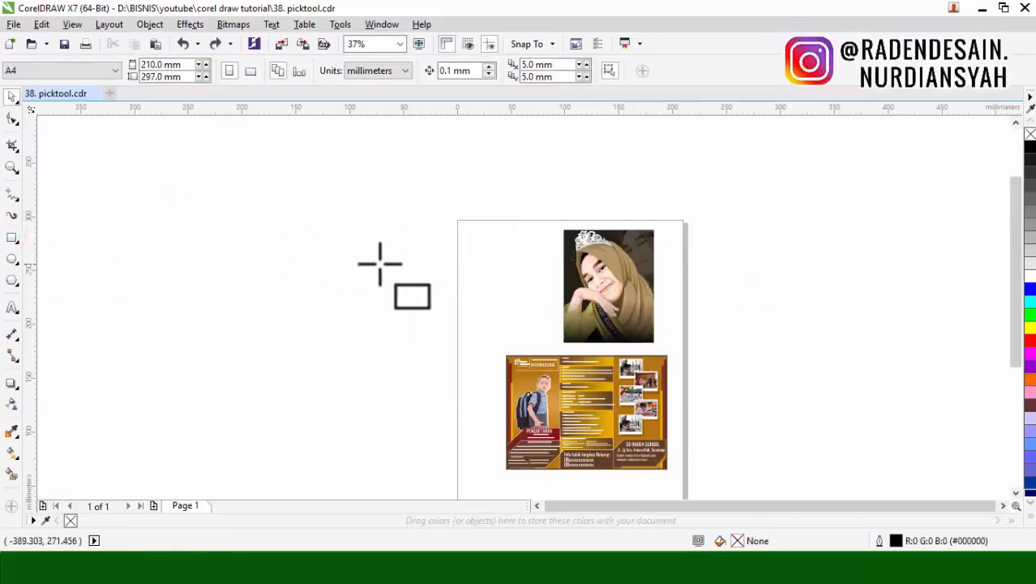
drag(369, 230, 385, 402)
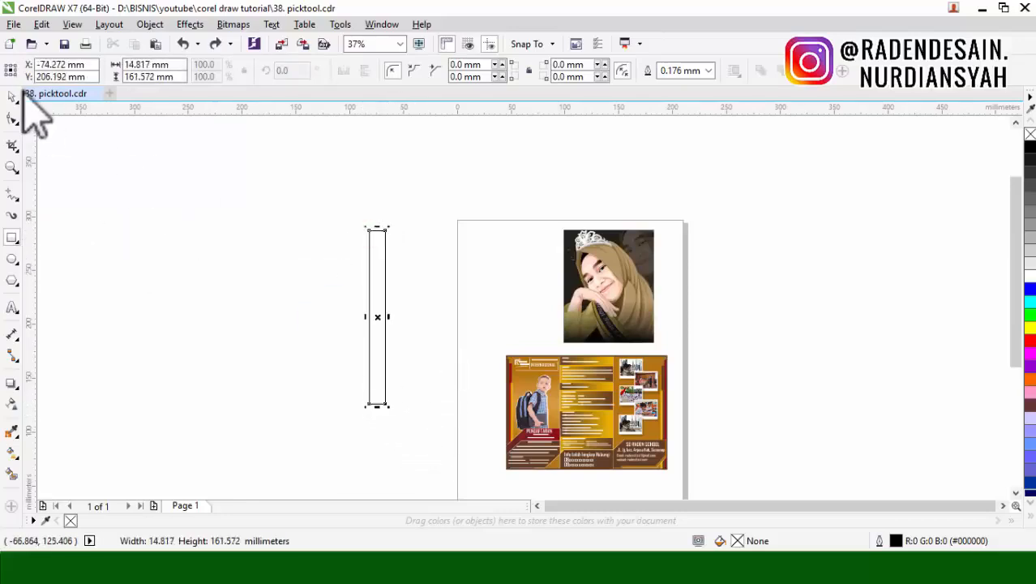
drag(373, 279, 363, 246)
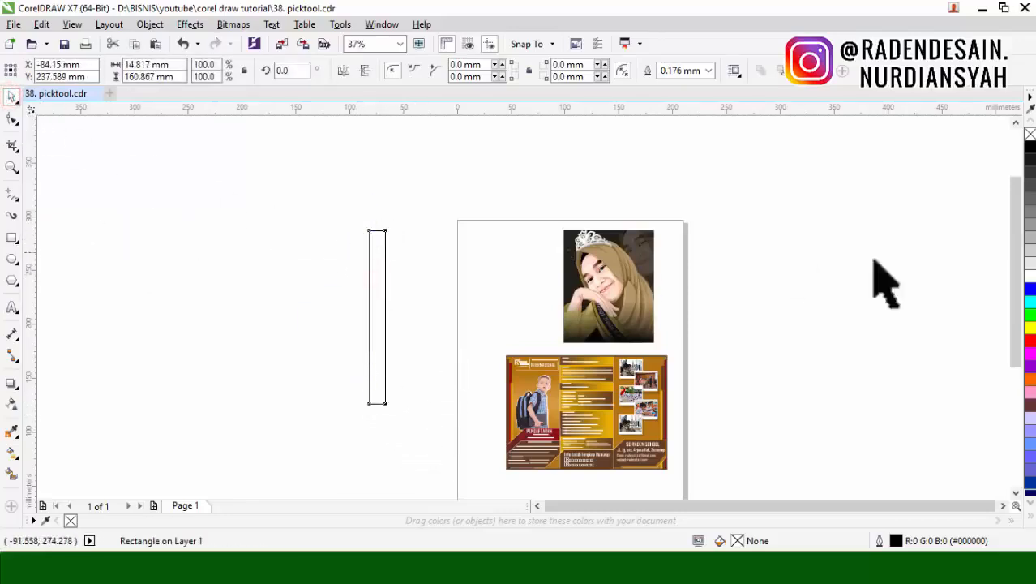
drag(1028, 340, 360, 215)
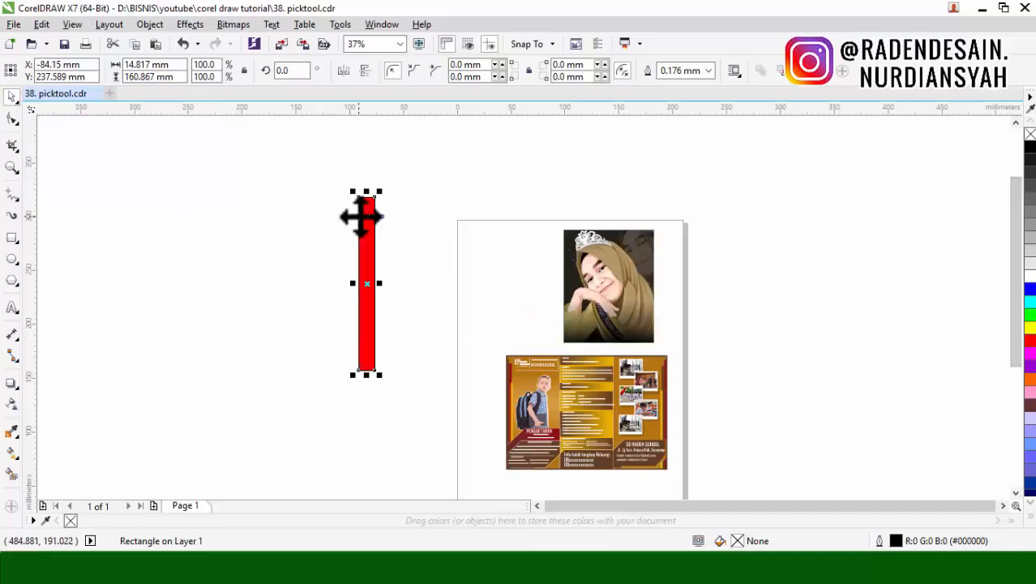
Step: Show the red bar's rotation handles, try rotating the bar clockwise about its centre, and undo the rotation
scroll(365, 209, up, 2)
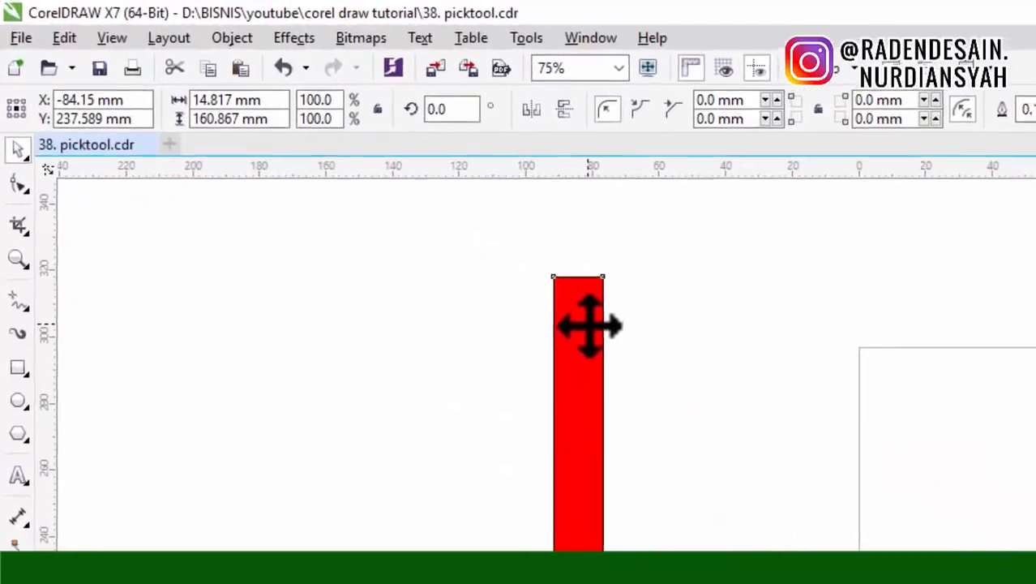
click(380, 207)
scroll(606, 268, up, 2)
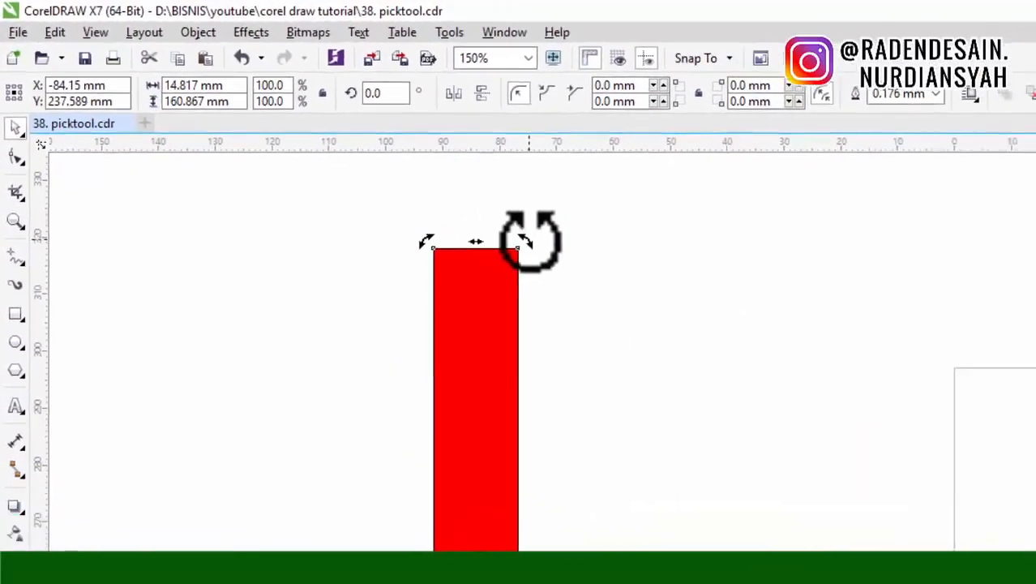
scroll(531, 240, down, 2)
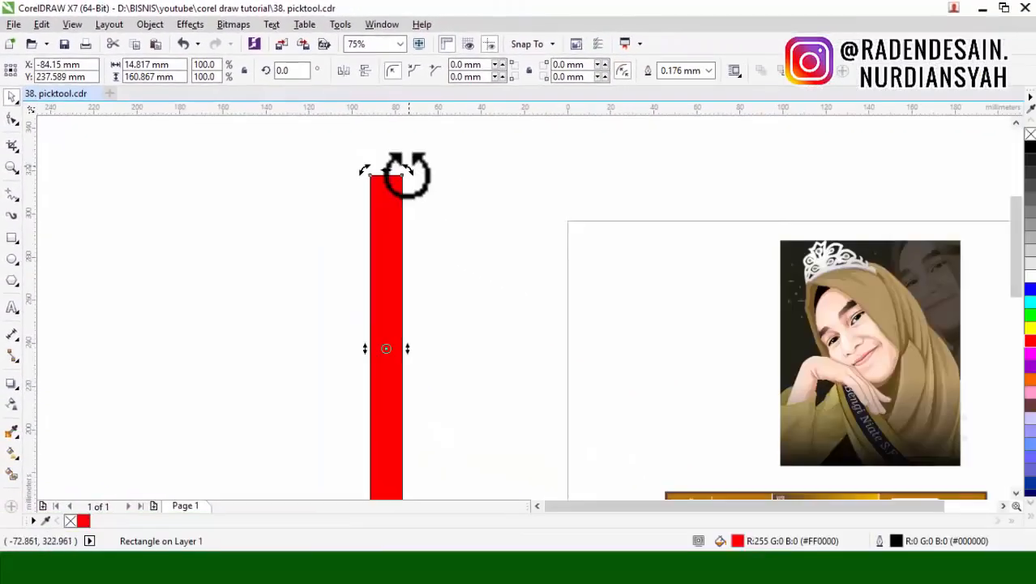
scroll(406, 169, down, 2)
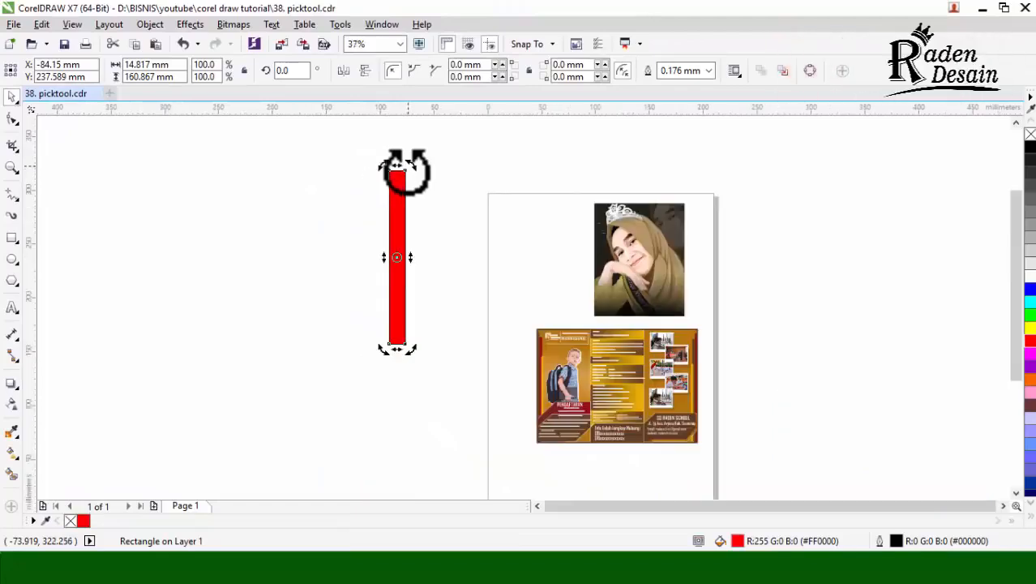
drag(405, 170, 447, 213)
key(ctrl+z)
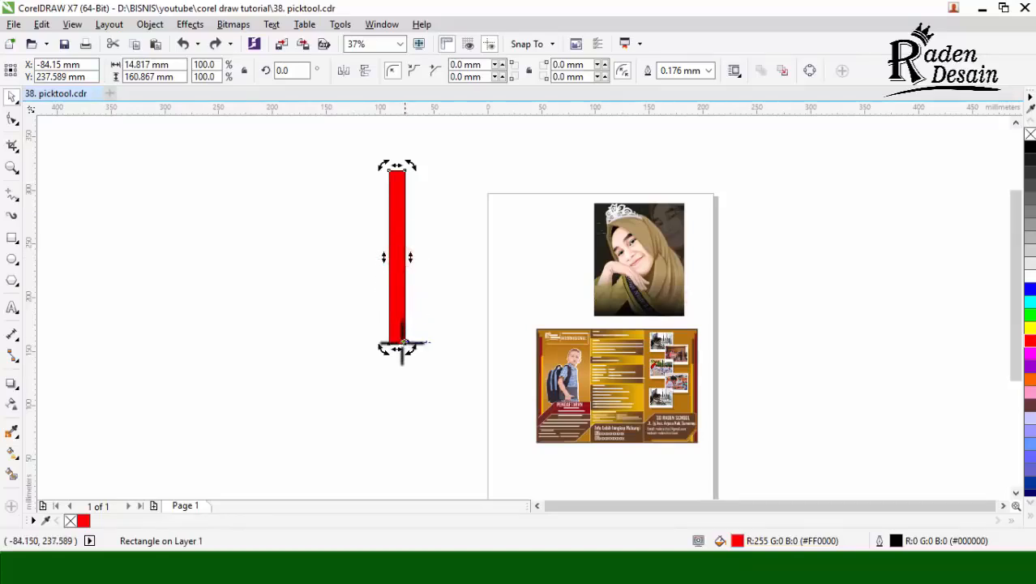
Step: Move the bar's rotation centre to its bottom edge, try a copy rotated about 11° clockwise, and undo it
drag(412, 166, 437, 194)
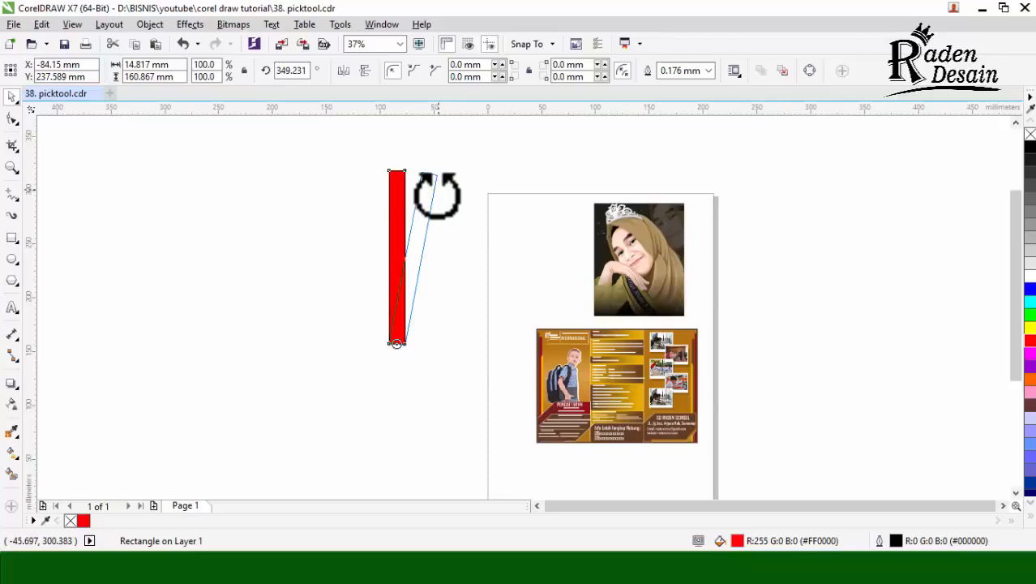
right_click(437, 183)
drag(437, 194, 439, 173)
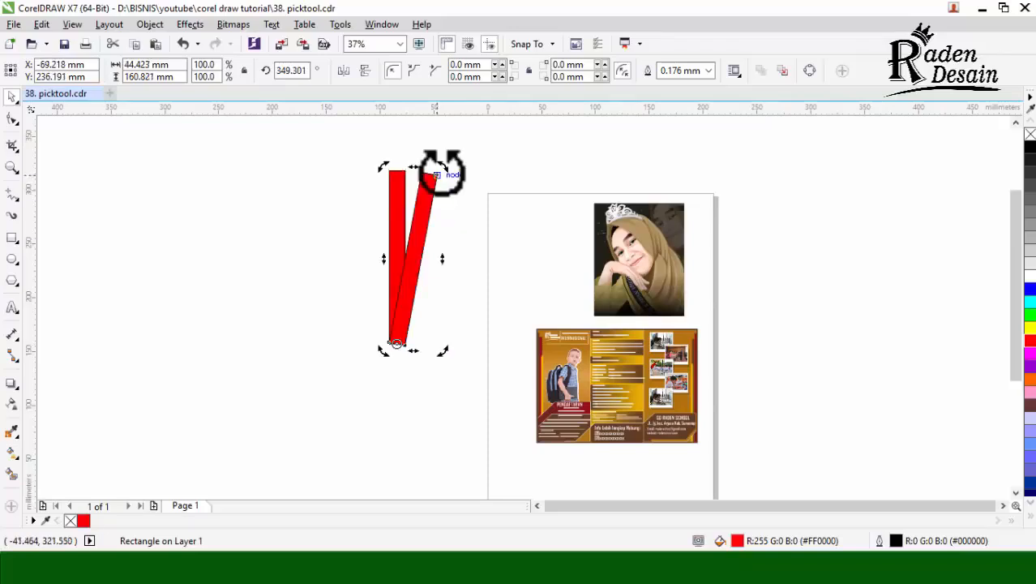
key(ctrl+z)
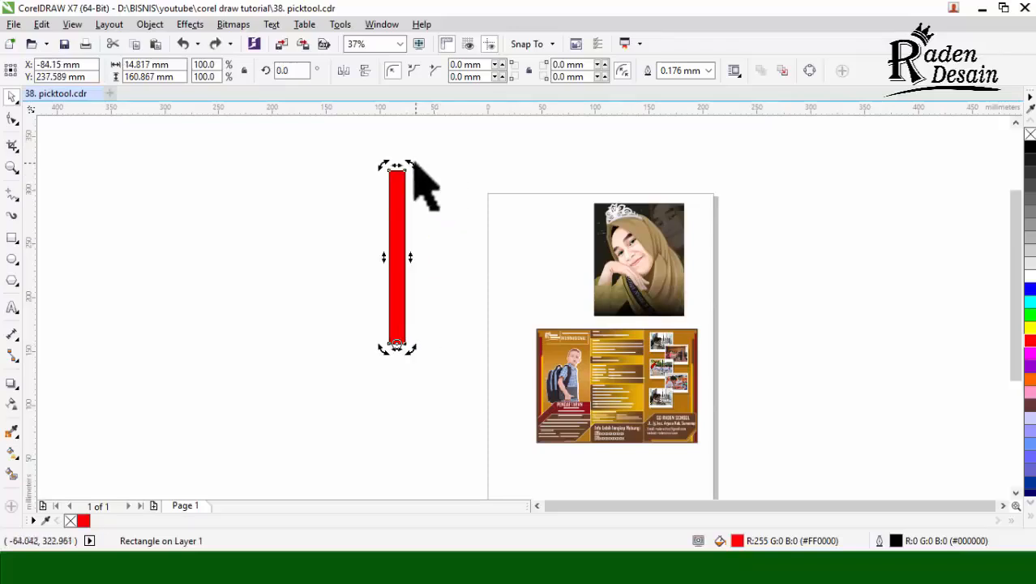
Step: Try two copies of the bar rotated about 12° and 25° clockwise around its bottom end, then undo them
drag(414, 165, 443, 183)
right_click(439, 185)
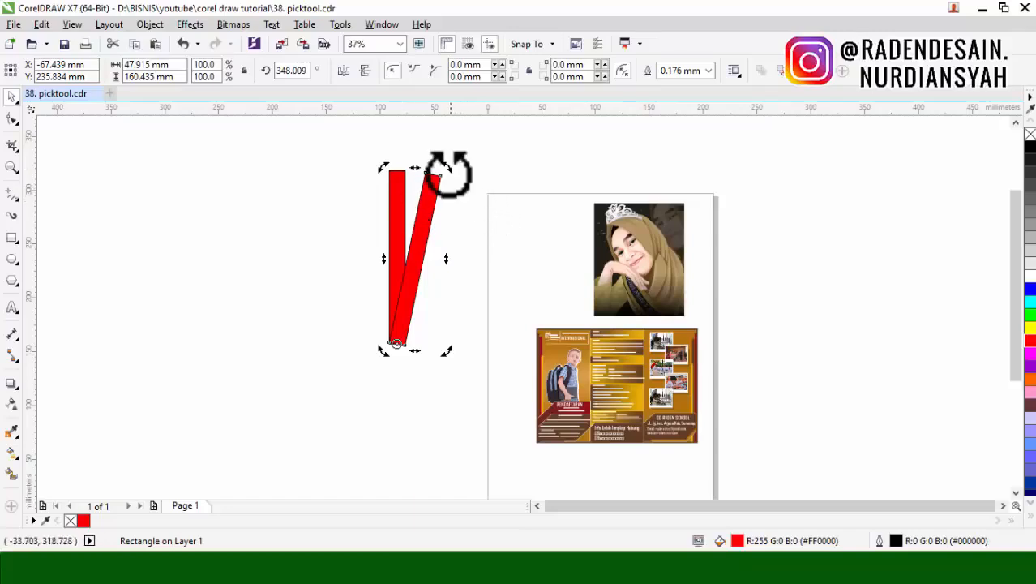
drag(449, 172, 474, 199)
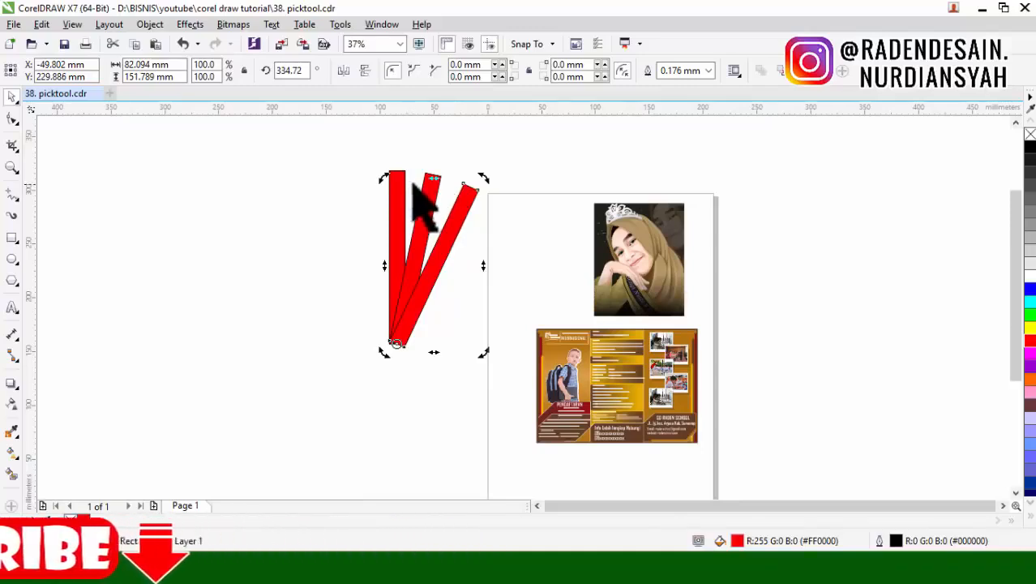
key(ctrl+z)
key(ctrl+z)
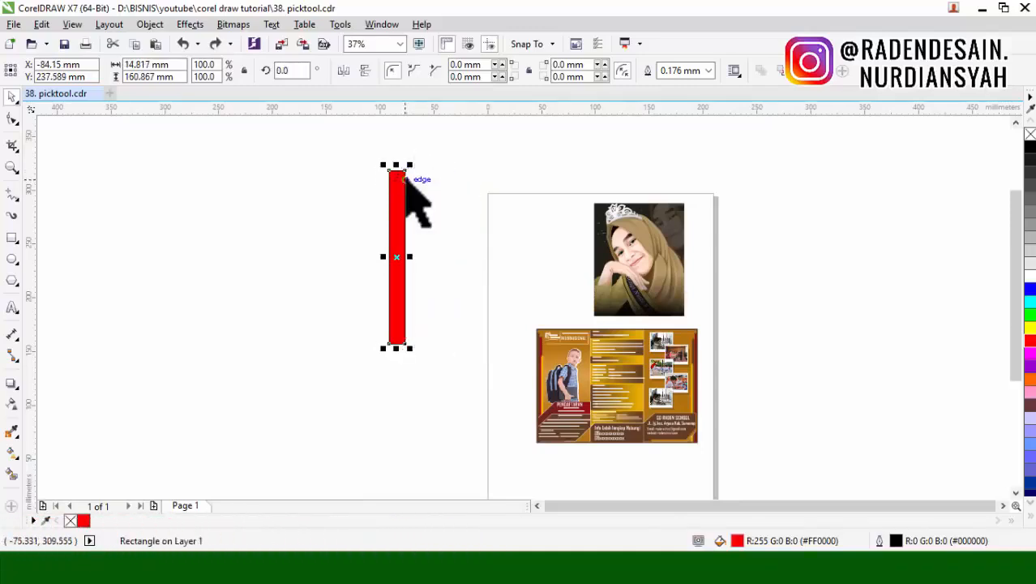
Step: Copy the bar rotated about 11.5° clockwise around its bottom centre, and repeat the rotated copy until the bars complete a full circle
drag(405, 170, 440, 187)
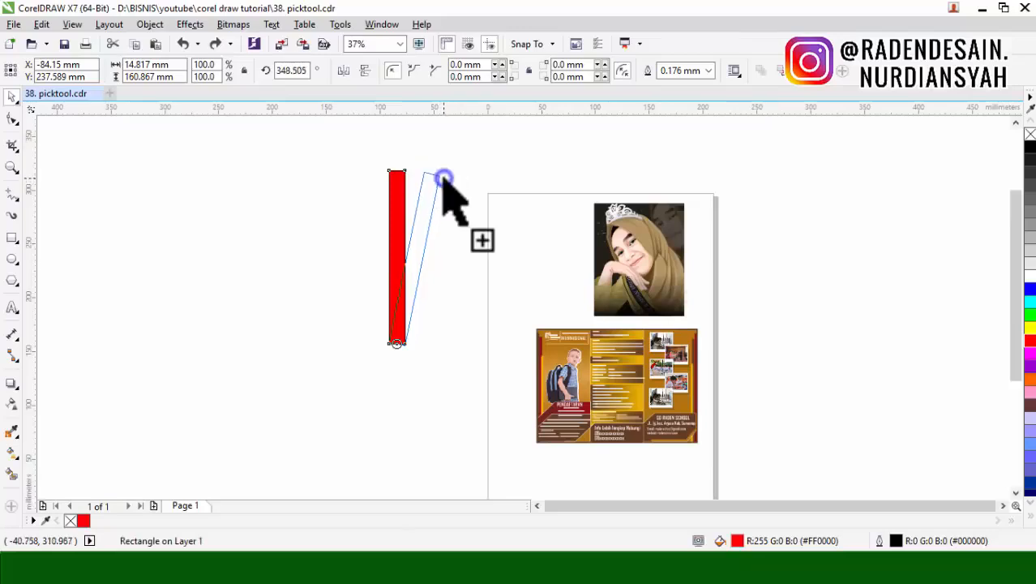
drag(444, 178, 441, 180)
key(ctrl+r)
key(ctrl+r)
key(ctrl+r)
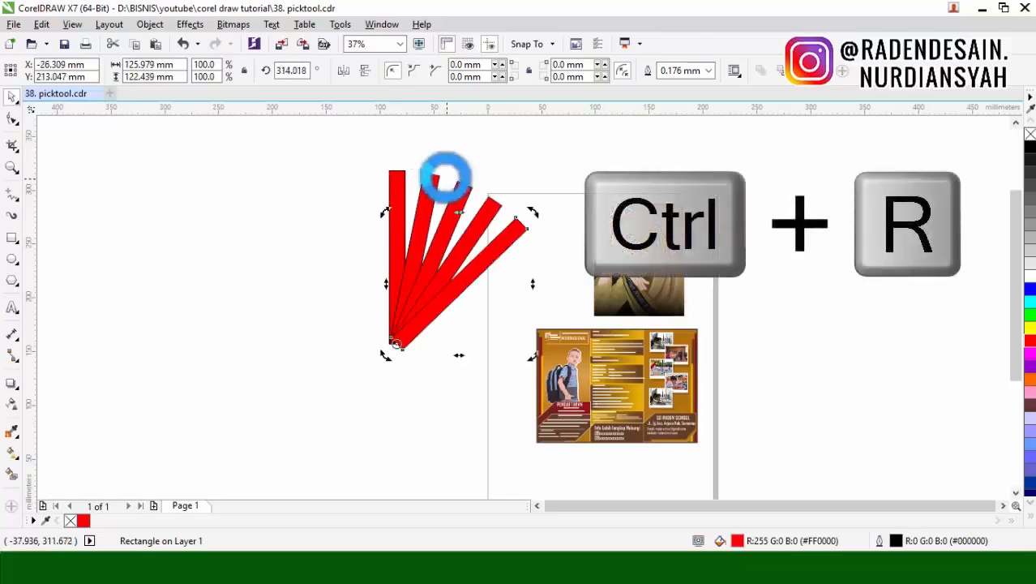
key(ctrl+r)
key(ctrl+r)
key(ctrl+r)
key(ctrl+r)
key(ctrl+r)
key(ctrl+r)
key(ctrl+r)
key(ctrl+r)
key(ctrl+r)
key(ctrl+r)
key(ctrl+r)
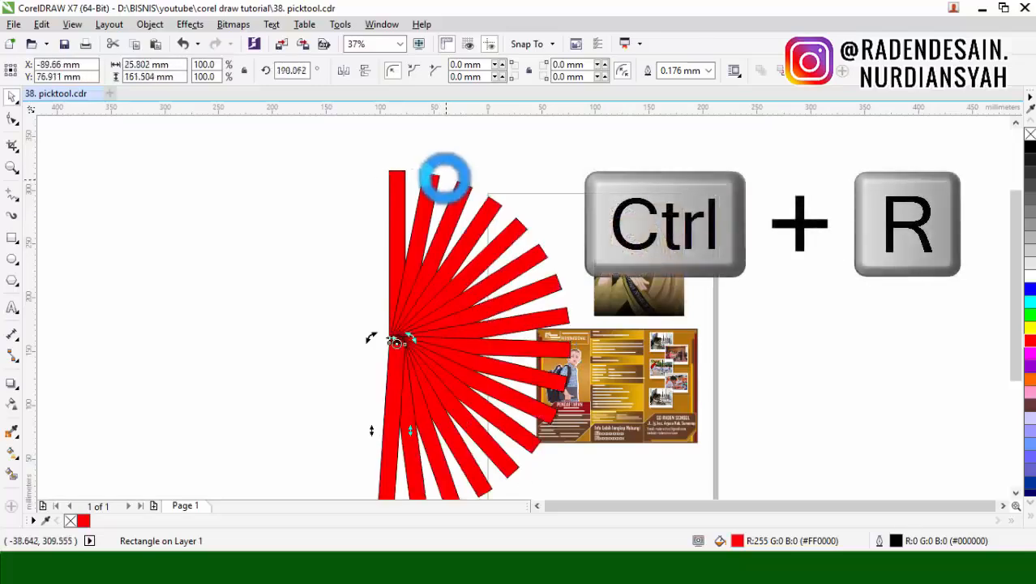
key(ctrl+r)
key(ctrl+r)
key(ctrl+r)
key(ctrl+r)
key(ctrl+r)
key(ctrl+r)
key(ctrl+r)
key(ctrl+r)
key(ctrl+r)
key(ctrl+r)
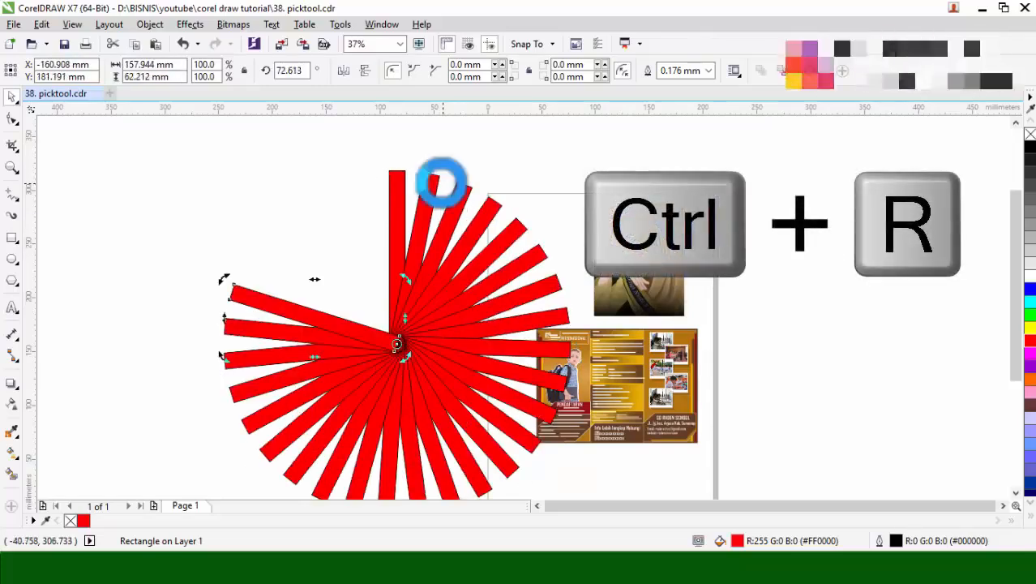
key(ctrl+r)
key(ctrl+r)
key(ctrl+r)
key(ctrl+r)
key(ctrl+r)
key(ctrl+r)
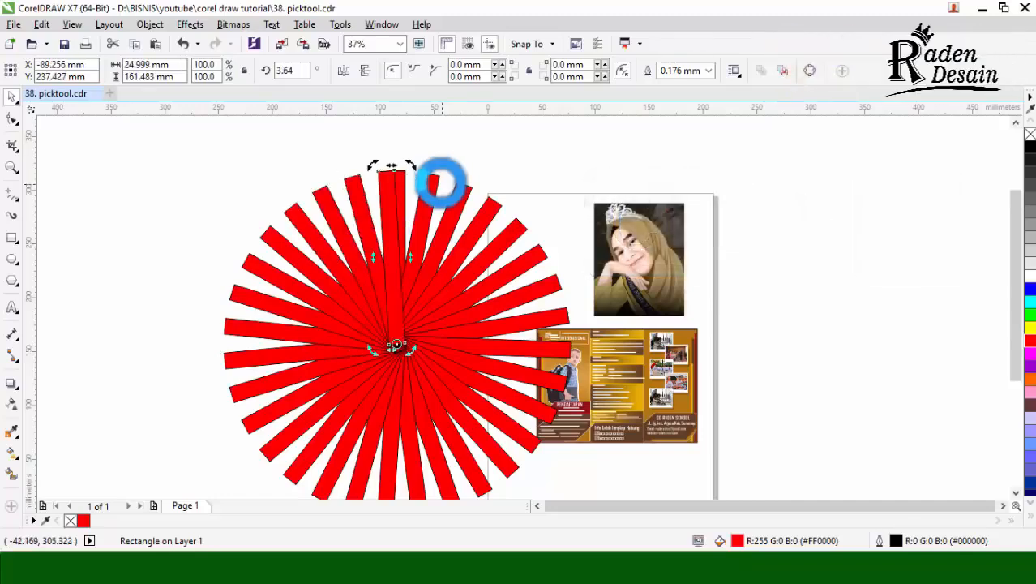
Step: Remove the outline from all bars of the red starburst and move the starburst clear of the page
scroll(427, 164, down, 1)
drag(294, 146, 557, 349)
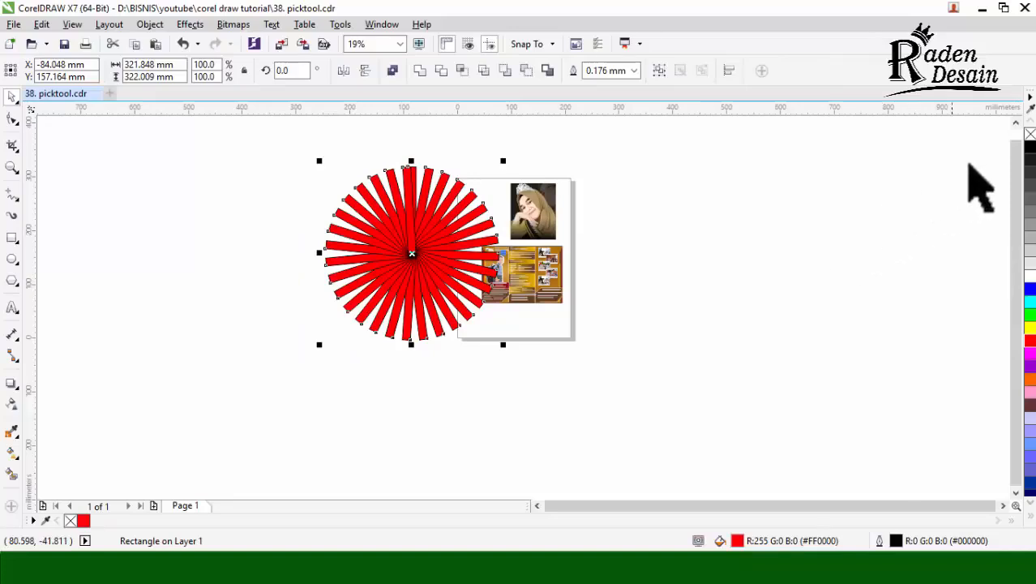
right_click(1030, 134)
drag(406, 169, 324, 152)
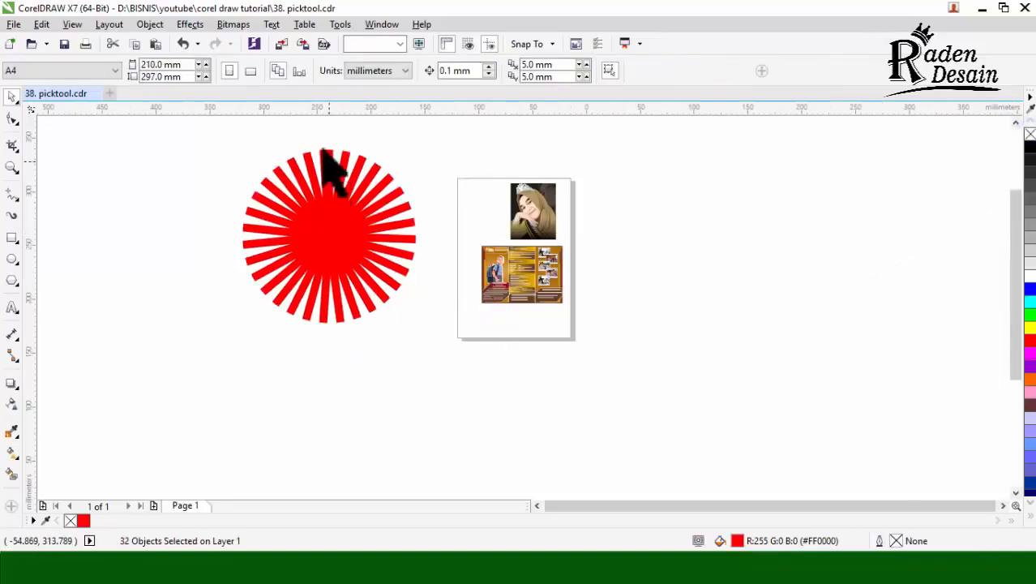
Step: Select the whole red starburst and delete it
scroll(328, 163, up, 1)
scroll(559, 195, down, 1)
drag(539, 158, 315, 430)
scroll(531, 227, up, 1)
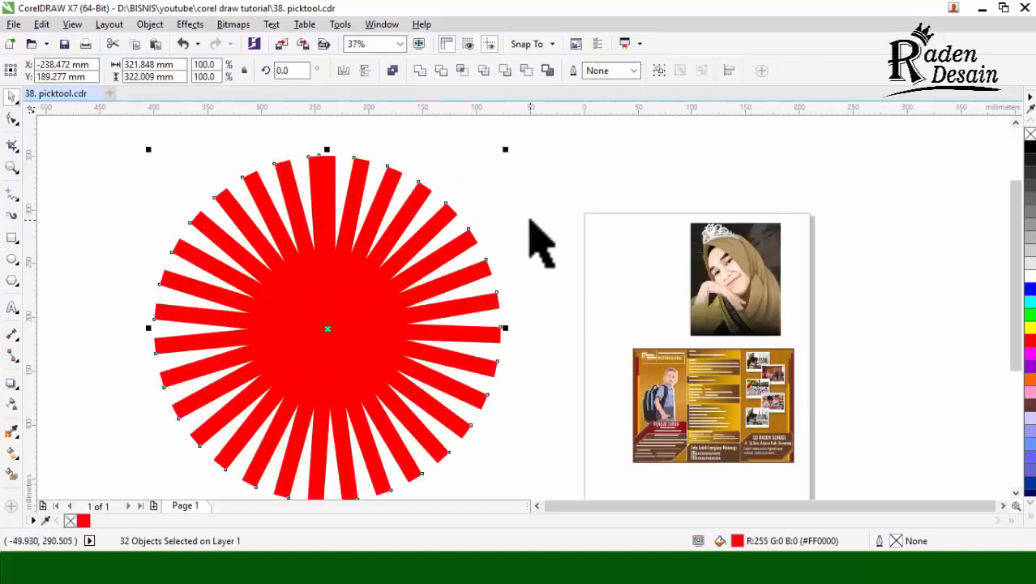
key(Delete)
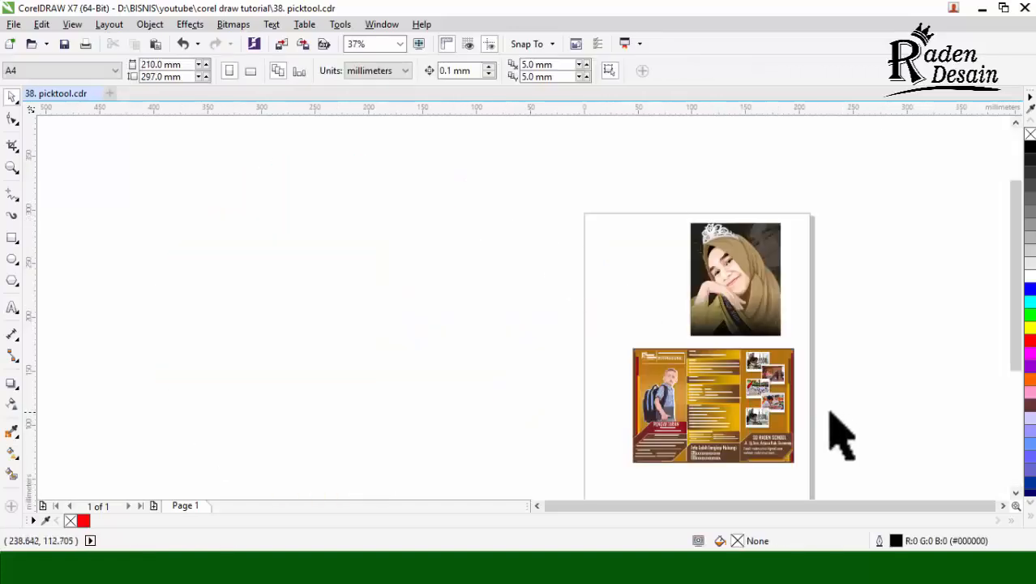
Step: Select the brochure below the portrait and clear the selection again
scroll(831, 414, up, 1)
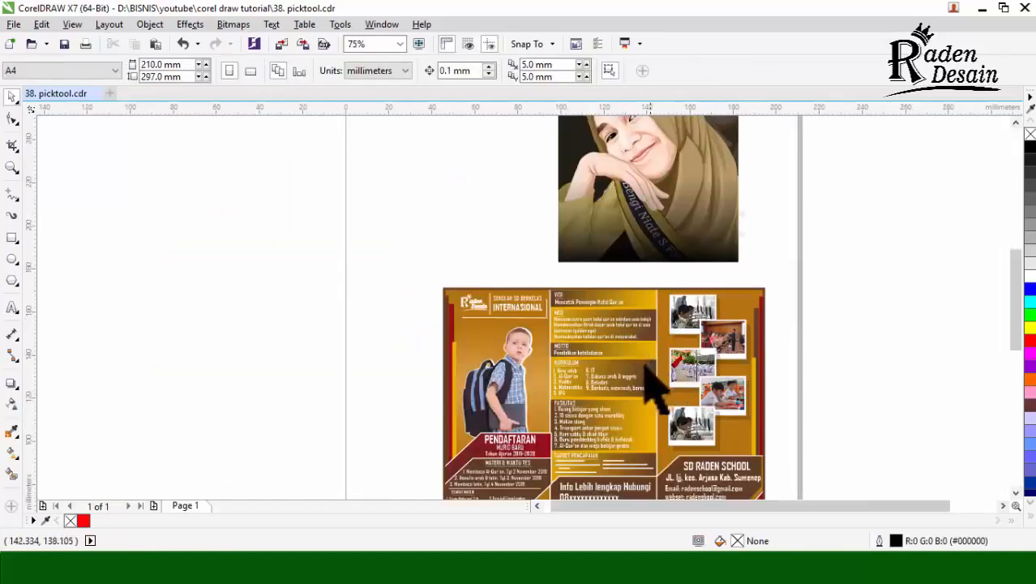
click(606, 393)
click(782, 344)
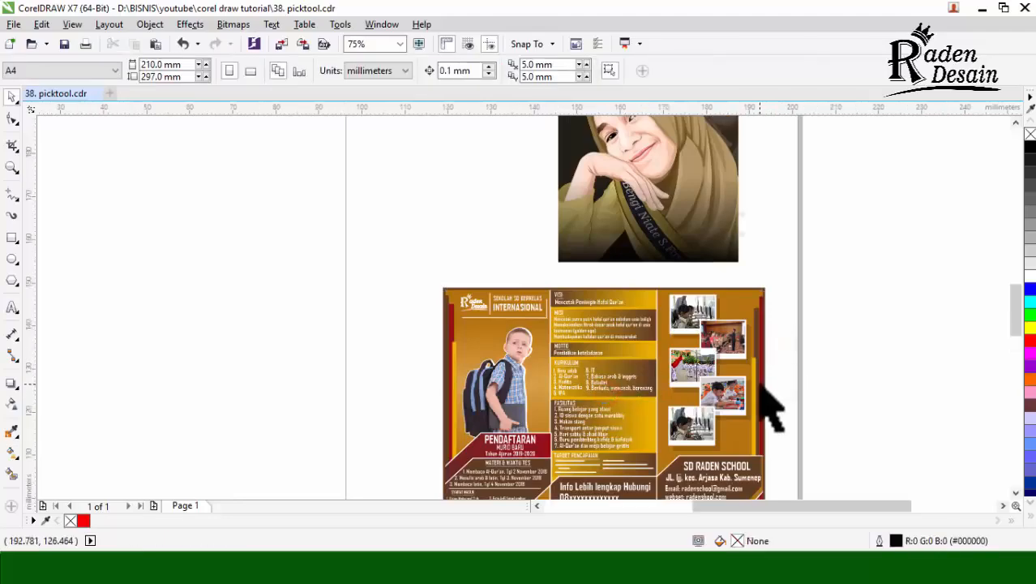
Step: Ungroup the brochure below the portrait, select its second photo on its own, and clear the selection
scroll(760, 387, up, 1)
click(689, 304)
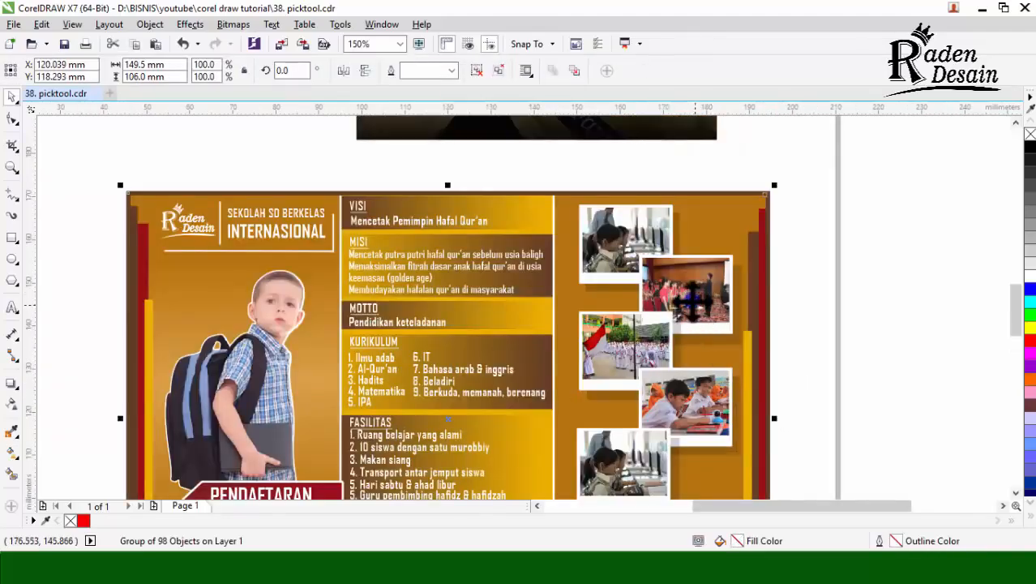
right_click(689, 301)
click(746, 233)
click(726, 312)
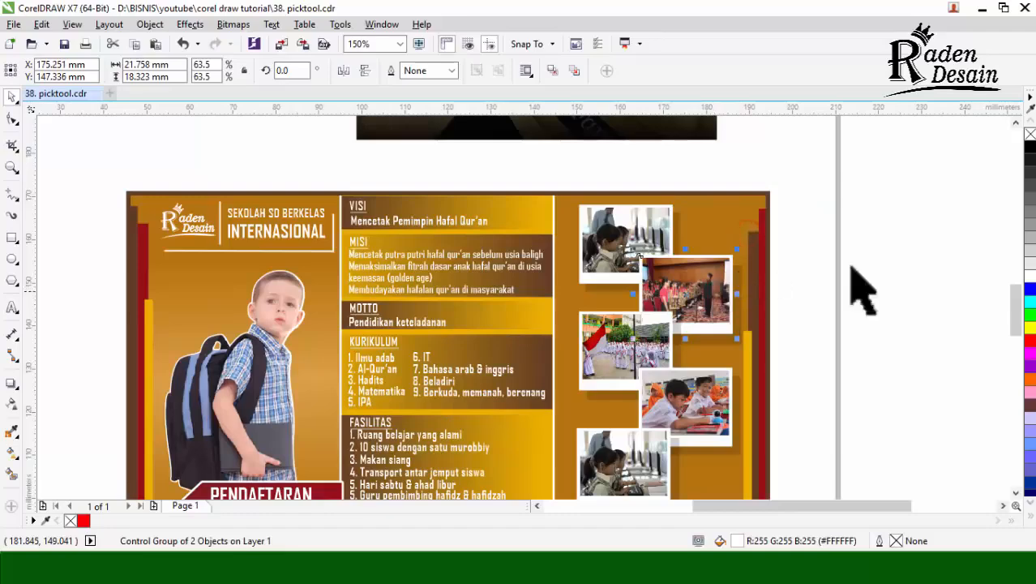
click(885, 254)
Step: Place three copies of the brochure's top computer-class photo: beyond its right edge, over the second photo, and over the middle column
scroll(630, 233, up, 2)
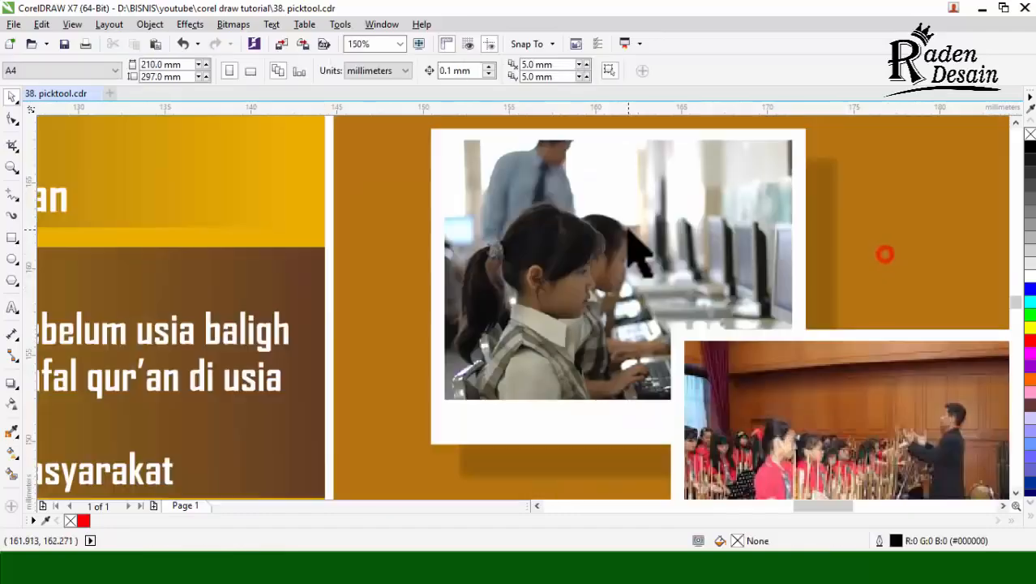
click(477, 435)
scroll(476, 434, down, 3)
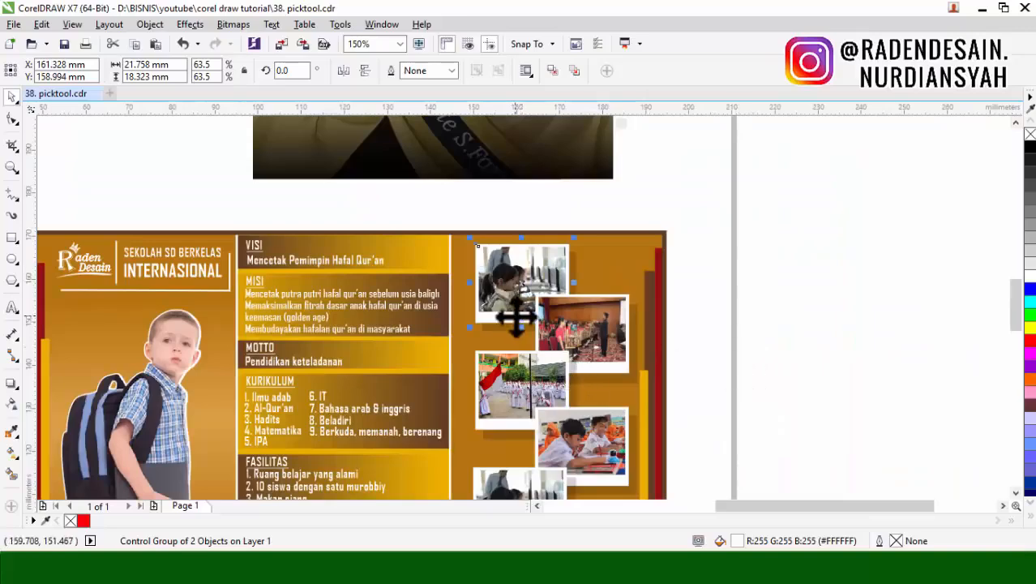
scroll(565, 308, down, 2)
scroll(565, 309, up, 2)
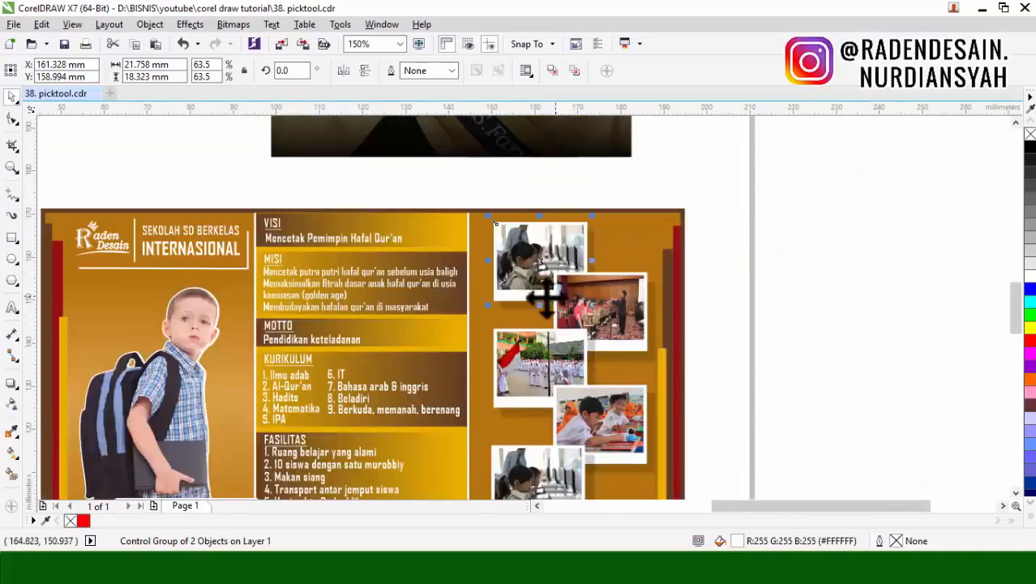
click(833, 299)
drag(540, 261, 451, 342)
right_click(731, 278)
right_click(610, 323)
right_click(451, 341)
scroll(451, 341, up, 2)
scroll(450, 341, up, 1)
scroll(454, 339, down, 3)
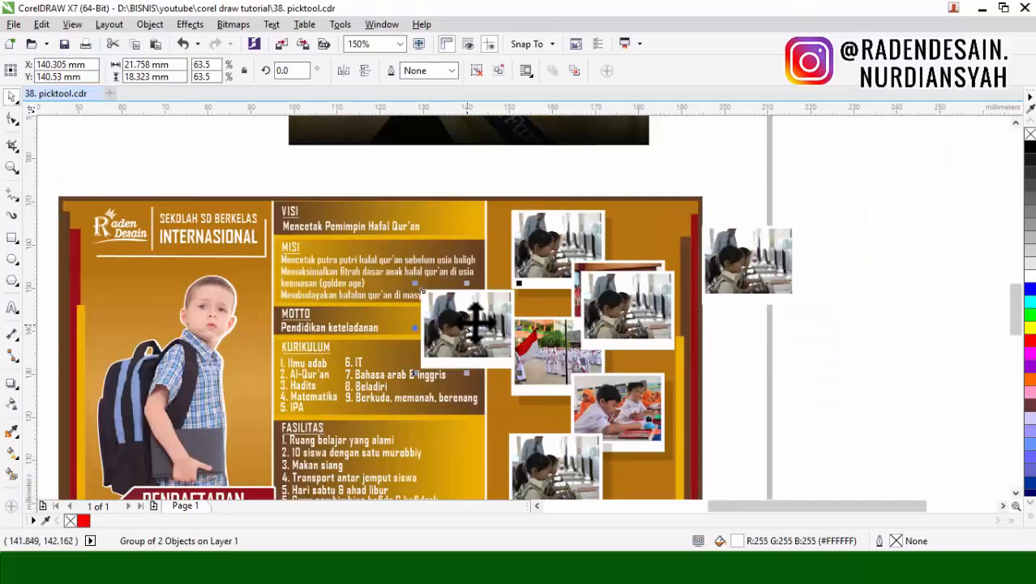
Step: Undo the last photo copy and delete the copy beyond the brochure's right edge
key(ctrl+z)
click(860, 247)
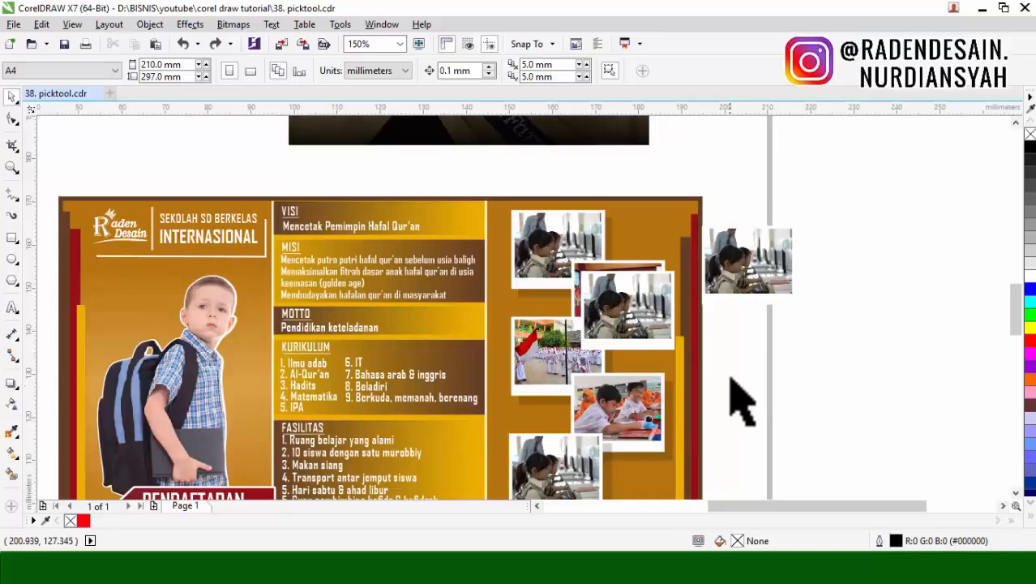
click(742, 292)
key(Delete)
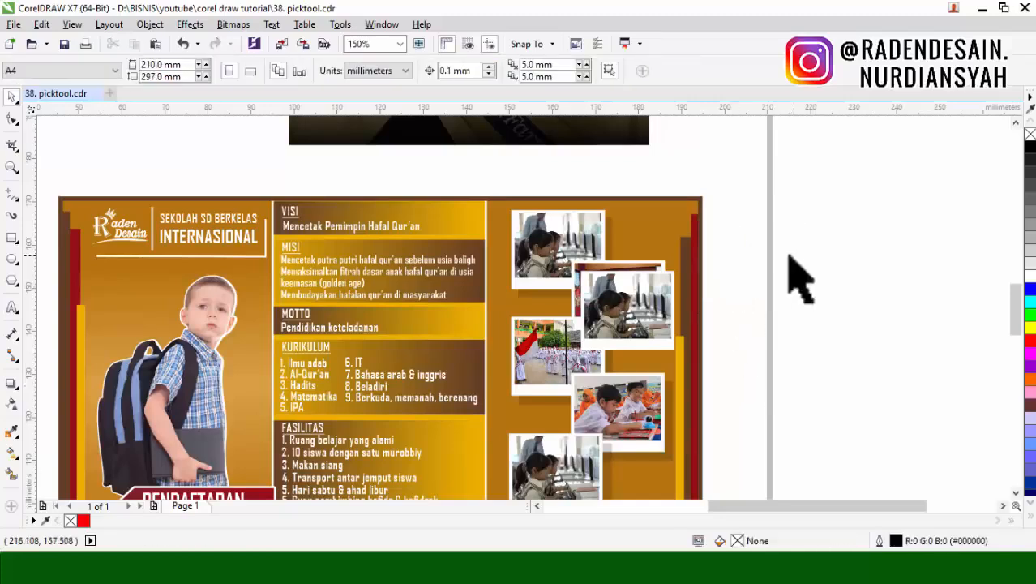
Step: Draw a rectangle about 32 by 44 mm on the page, above and left of the brochure
click(8, 234)
scroll(730, 301, down, 1)
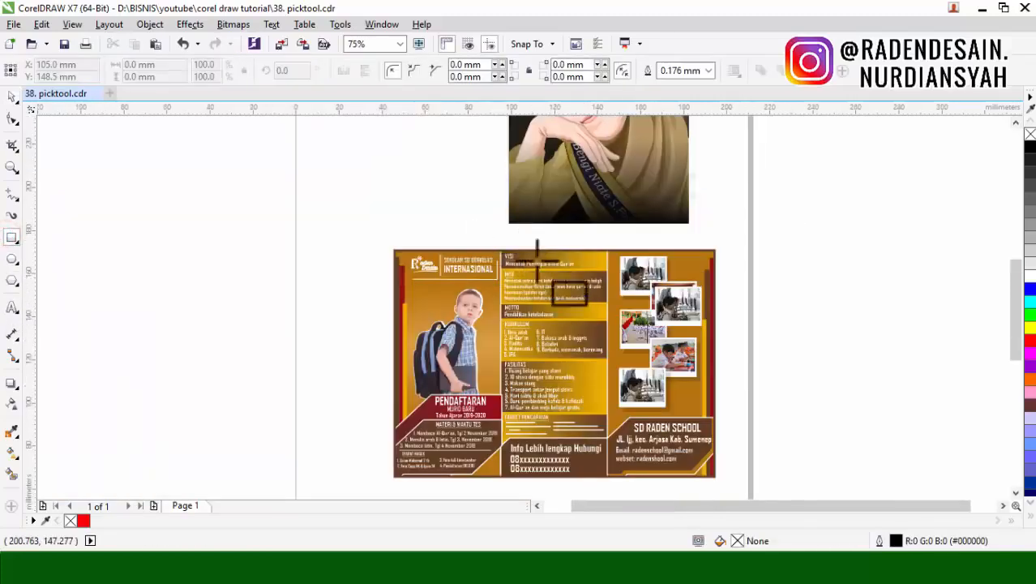
drag(312, 166, 382, 259)
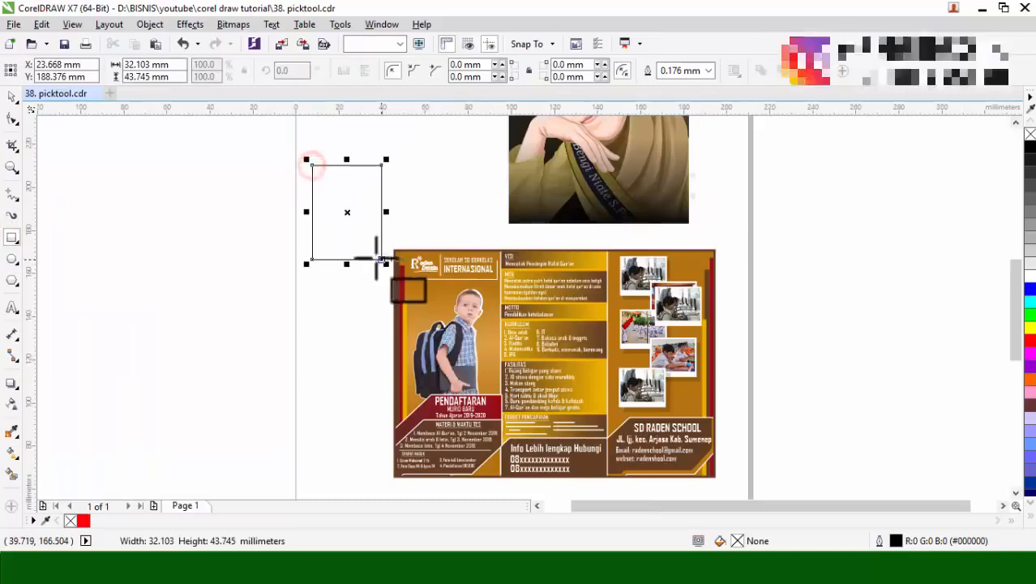
Step: Add the artistic text "dfsfsgfdgdfgdfgd" in 24 pt Arial outside the page's left edge
click(12, 306)
click(111, 308)
text(dfsfsgfdgdfgdfgd)
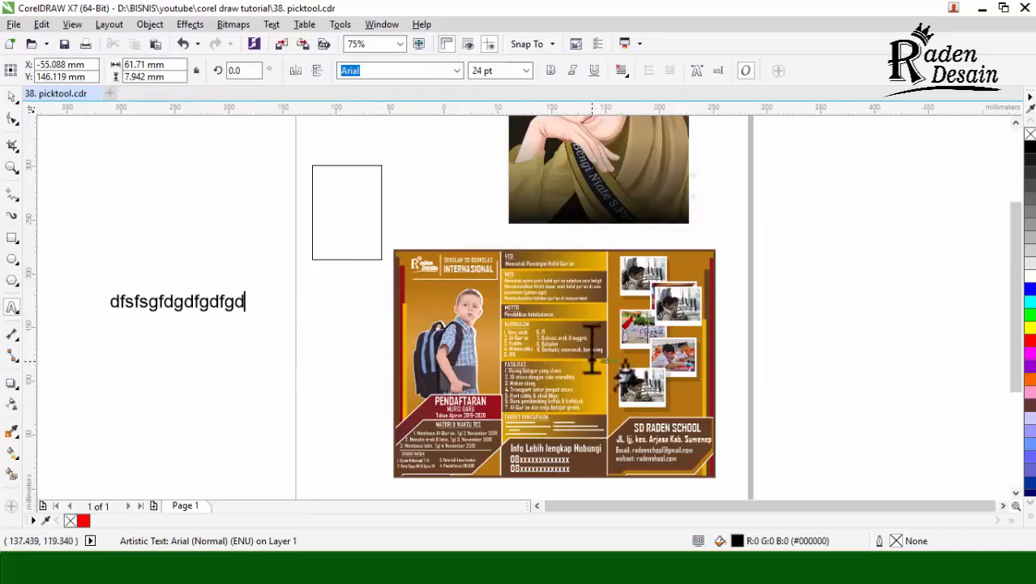
Step: Try to select the portrait and the rectangle while the Text tool is active
scroll(593, 357, down, 2)
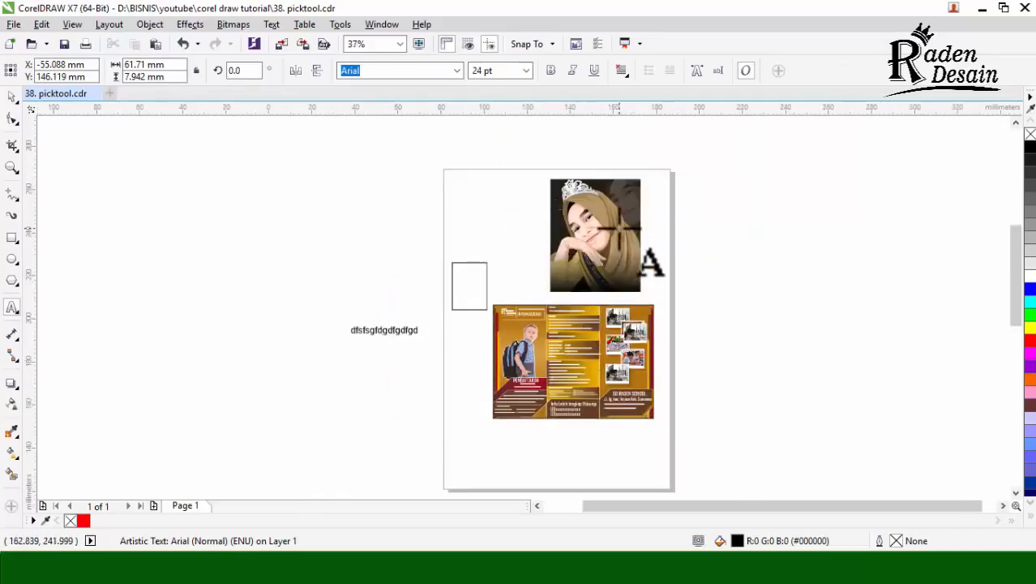
scroll(620, 232, up, 2)
click(580, 235)
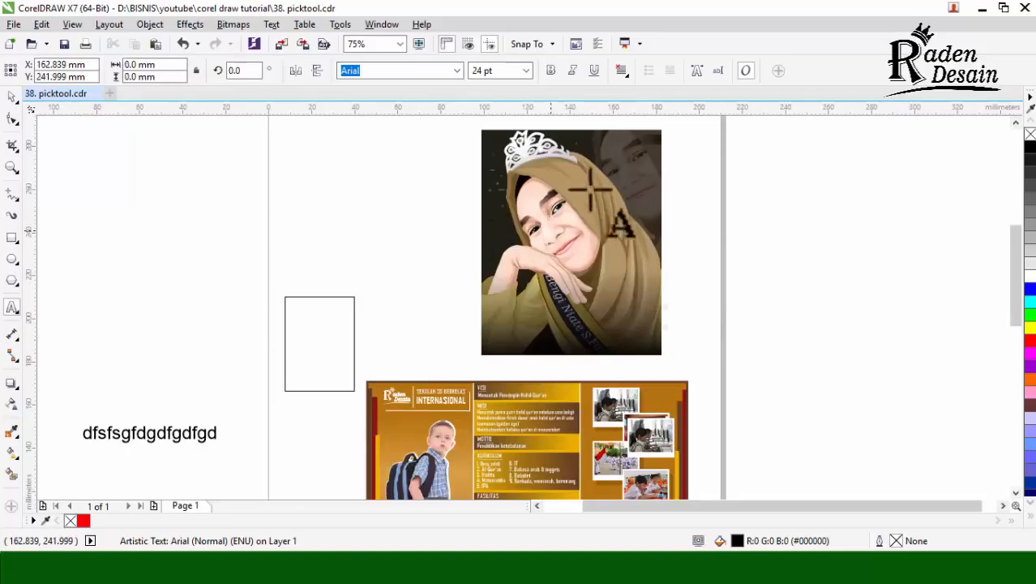
click(292, 249)
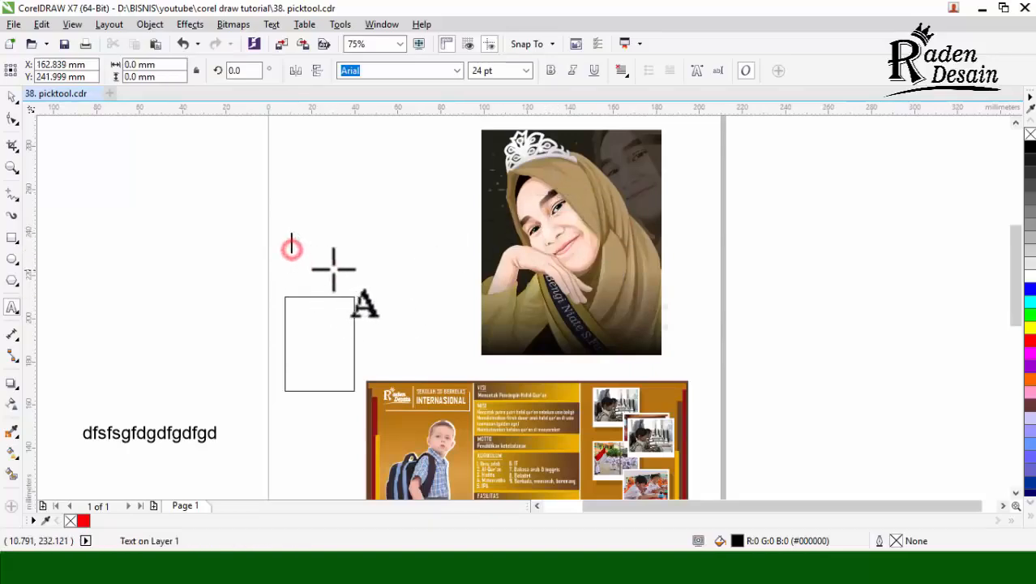
click(332, 224)
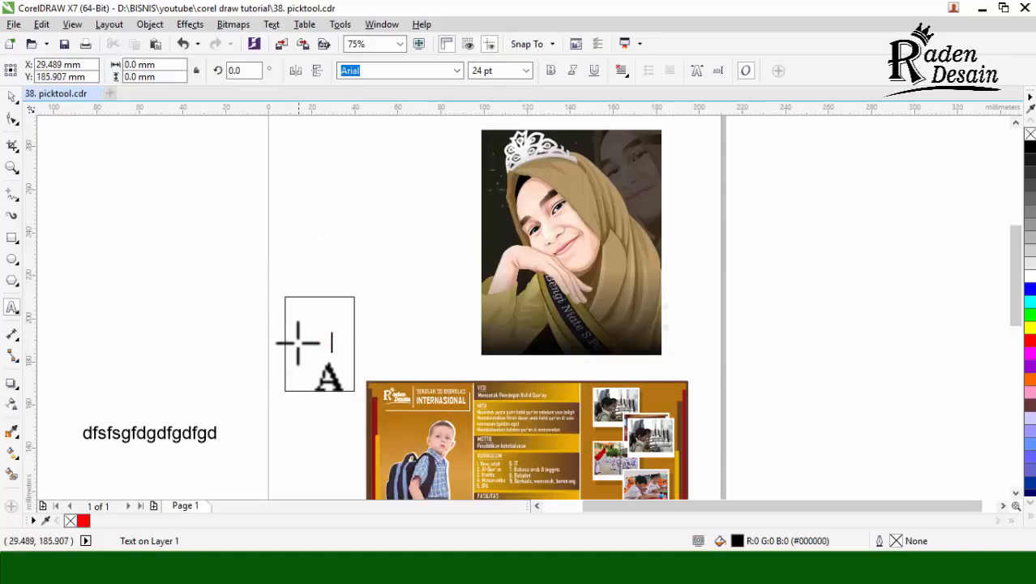
Step: Draw a tall rectangle about 17 by 40 mm outside the page's left edge, above the text, and activate the Pick tool
click(11, 237)
drag(161, 232, 202, 324)
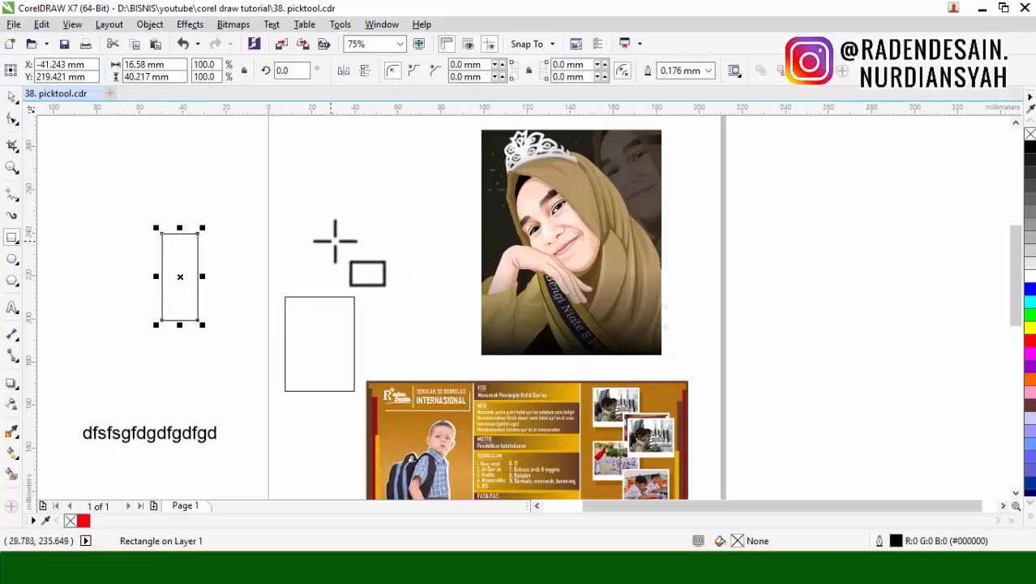
click(12, 97)
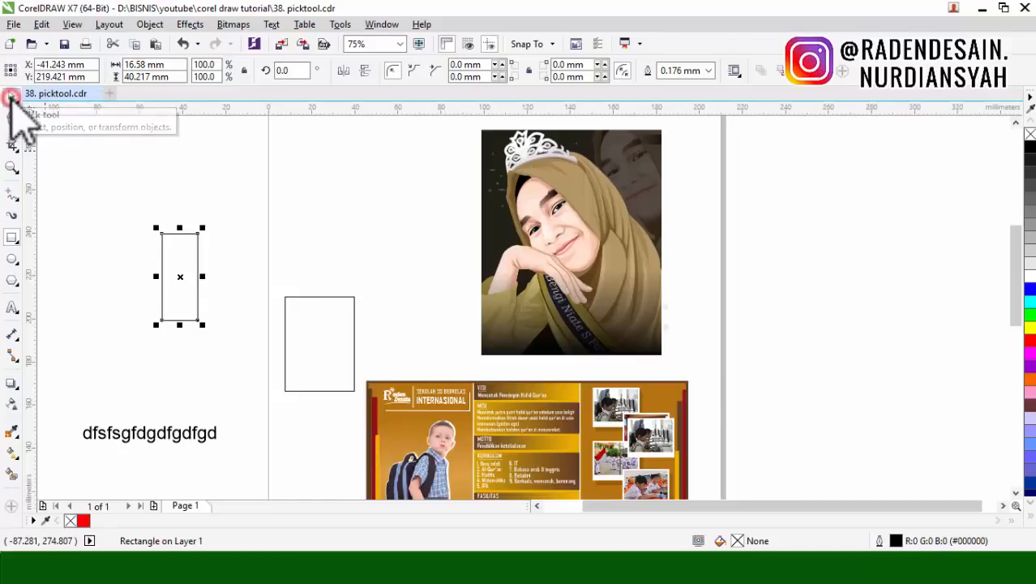
Step: Select the portrait, both rectangles, the text line and single brochure elements one at a time, and clear the selection
click(588, 275)
click(322, 340)
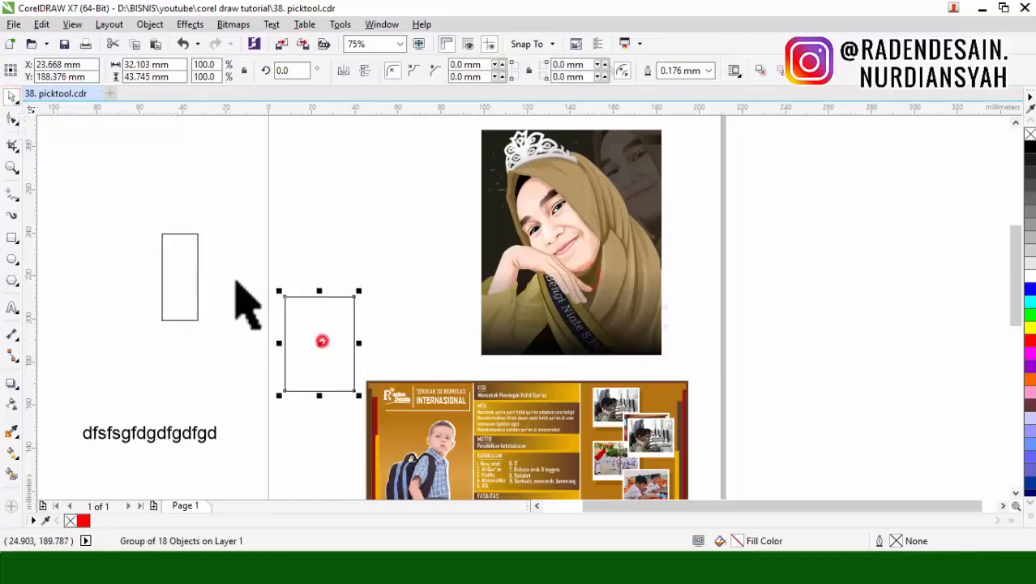
click(192, 260)
click(428, 438)
click(167, 431)
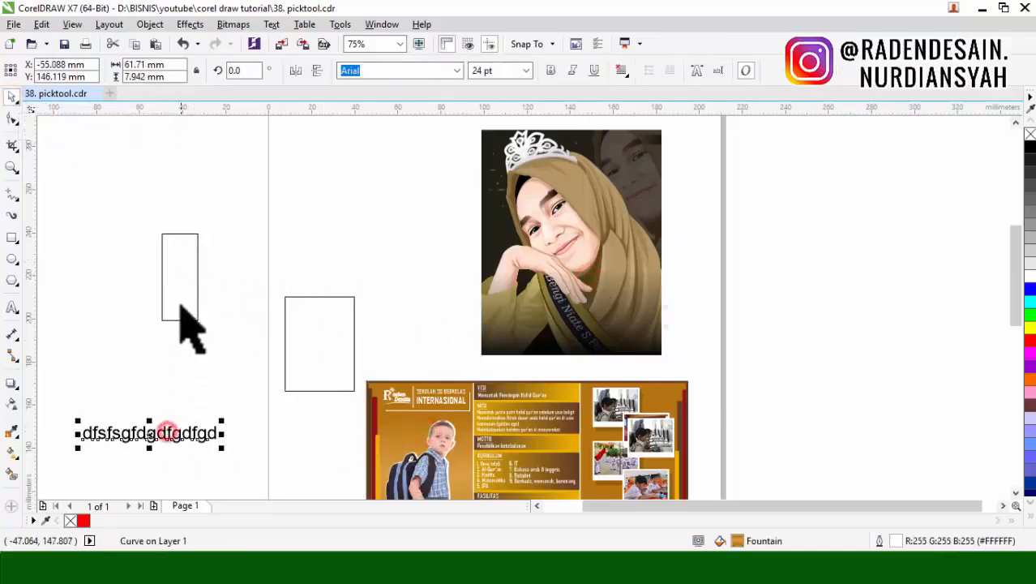
click(179, 303)
click(319, 339)
click(536, 258)
click(474, 403)
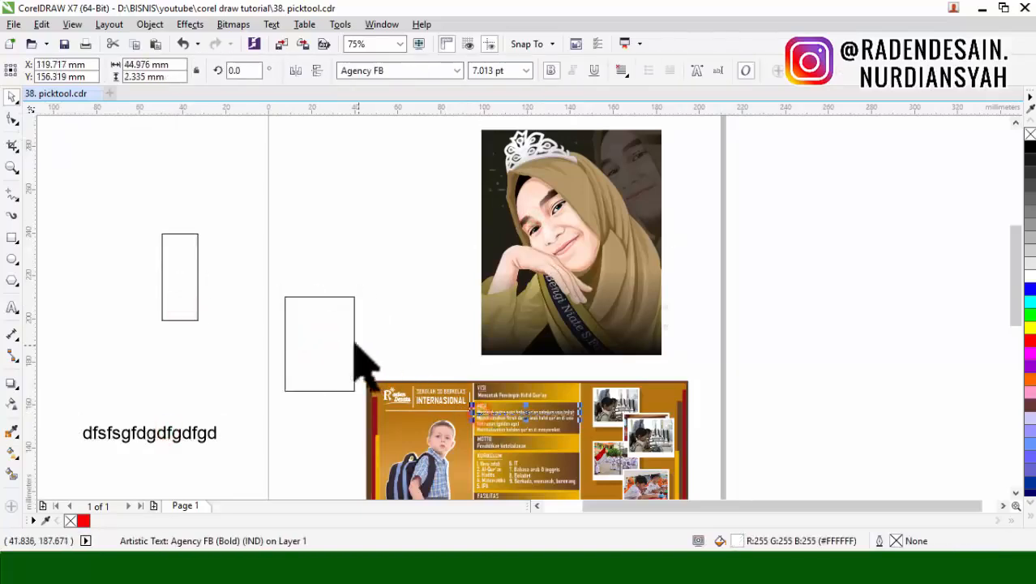
click(338, 341)
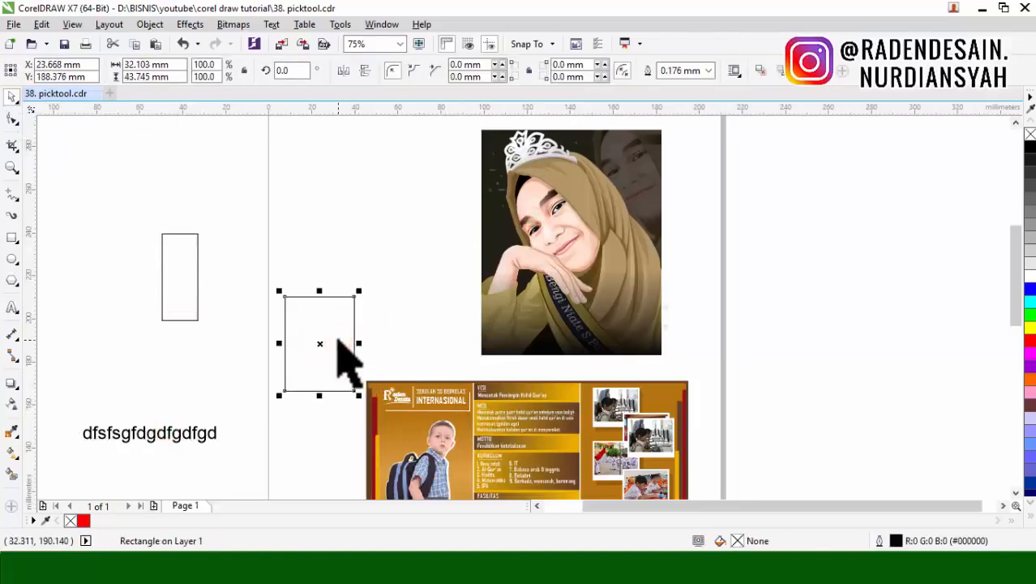
click(339, 340)
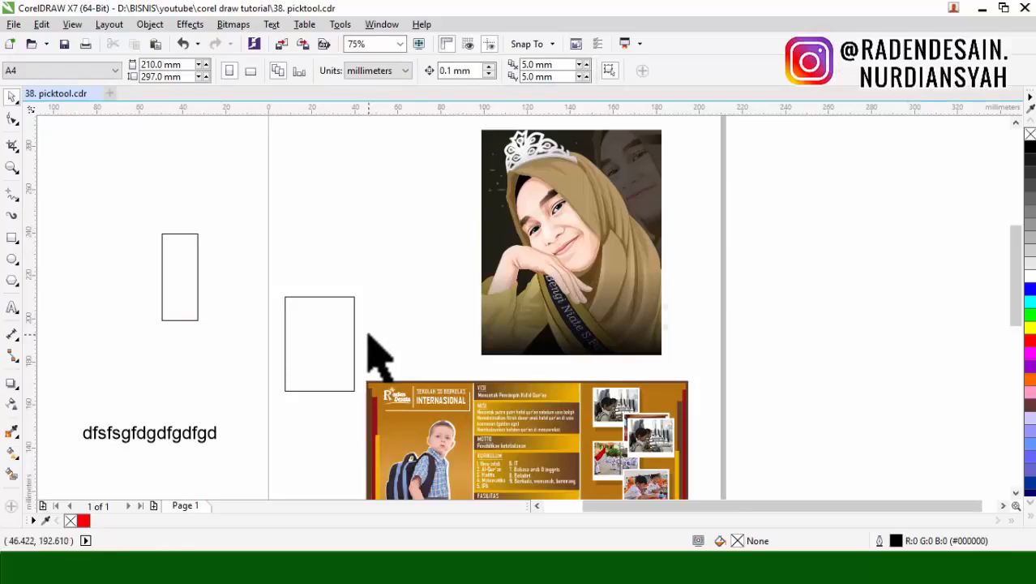
Step: Select the portrait, both rectangles and the text line together as one multiple selection
scroll(579, 344, down, 2)
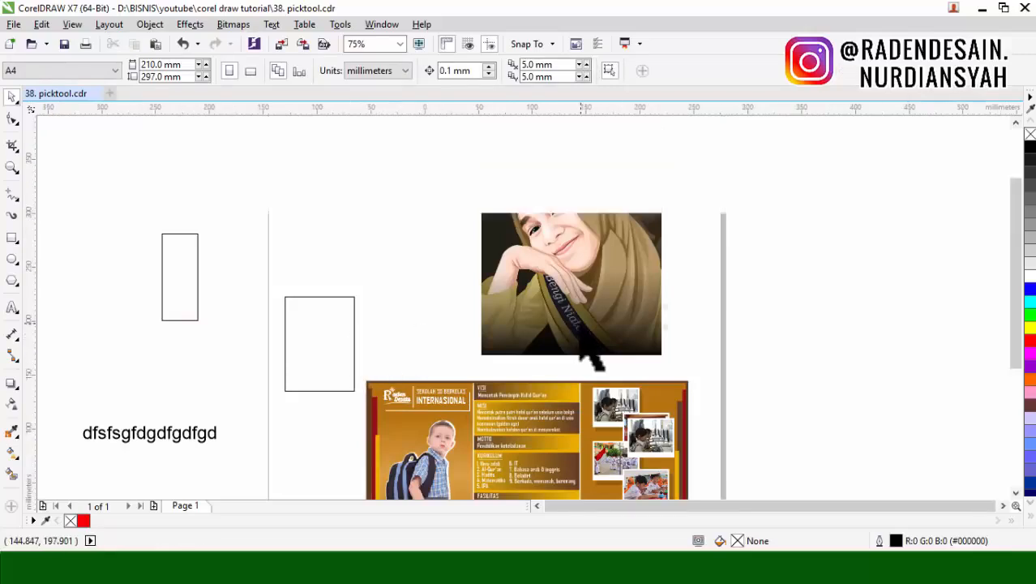
click(613, 301)
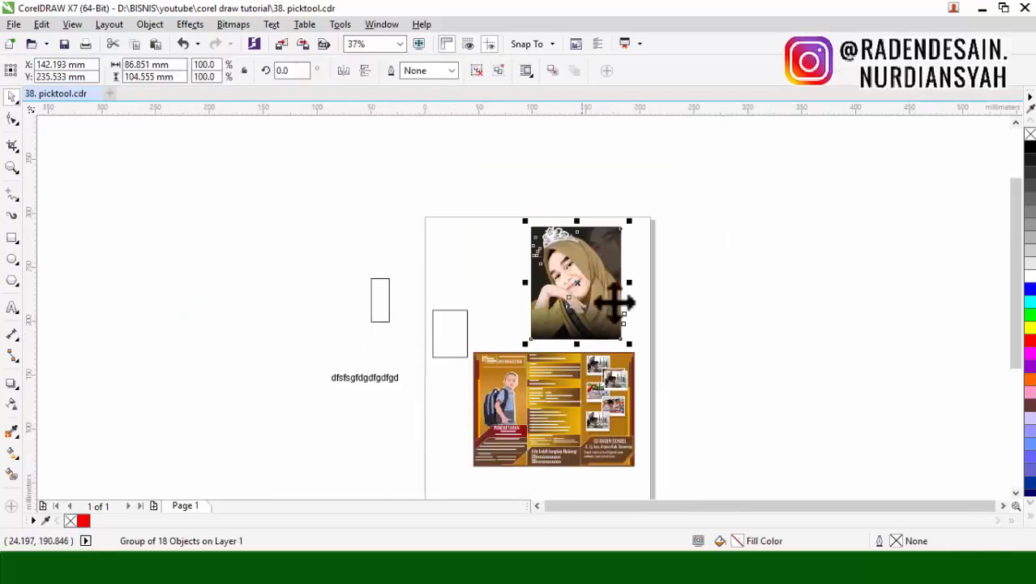
click(675, 289)
click(565, 289)
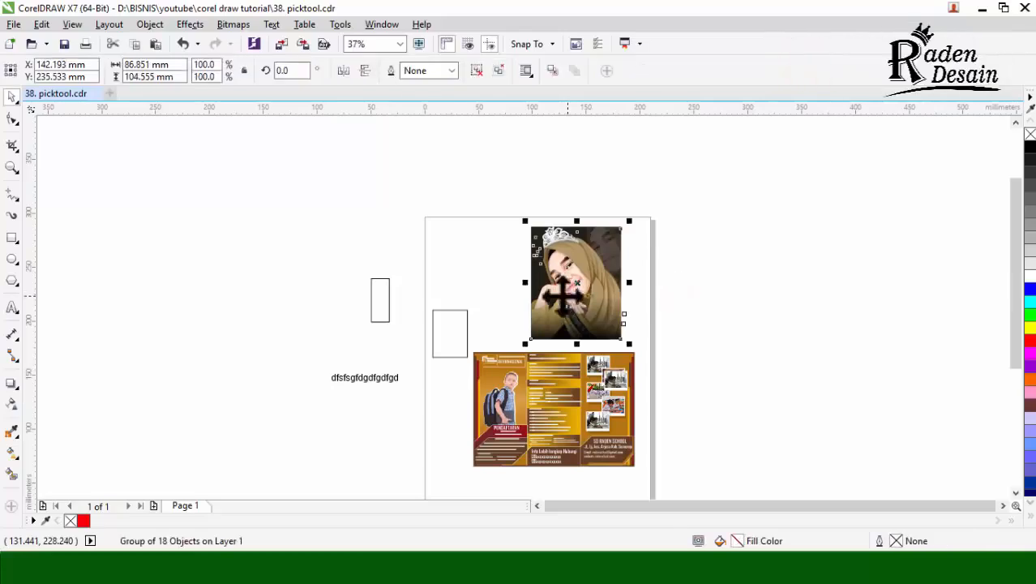
shift+click(459, 336)
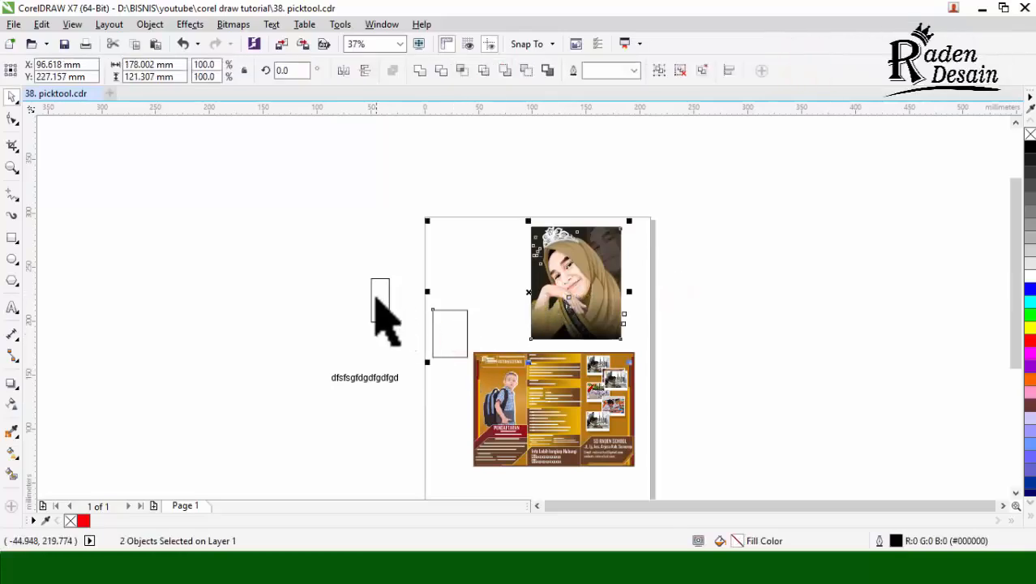
shift+click(374, 297)
shift+click(380, 376)
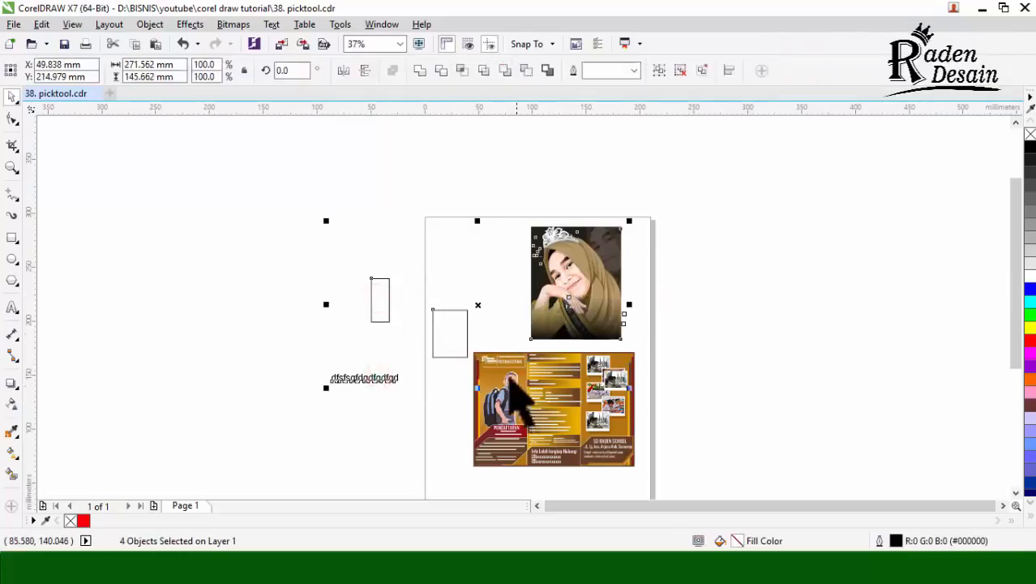
Step: Move the four selected objects up and to the left, undo the move, and clear the selection
drag(462, 331, 280, 240)
key(ctrl+z)
click(685, 281)
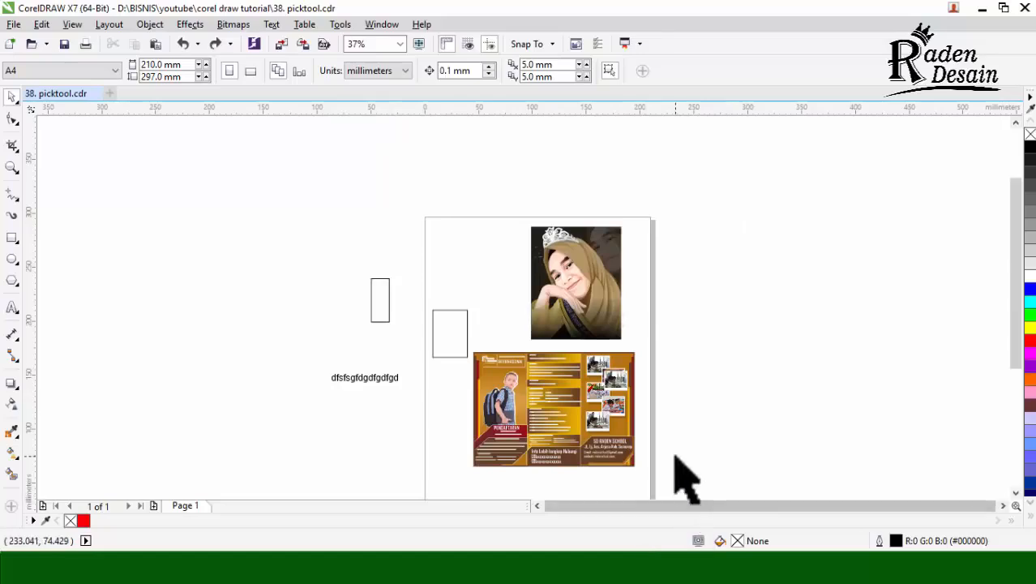
Step: Marquee-select all objects on and around the page, shift them about 49 mm right, undo the last further move, and clear the selection
drag(722, 174, 263, 479)
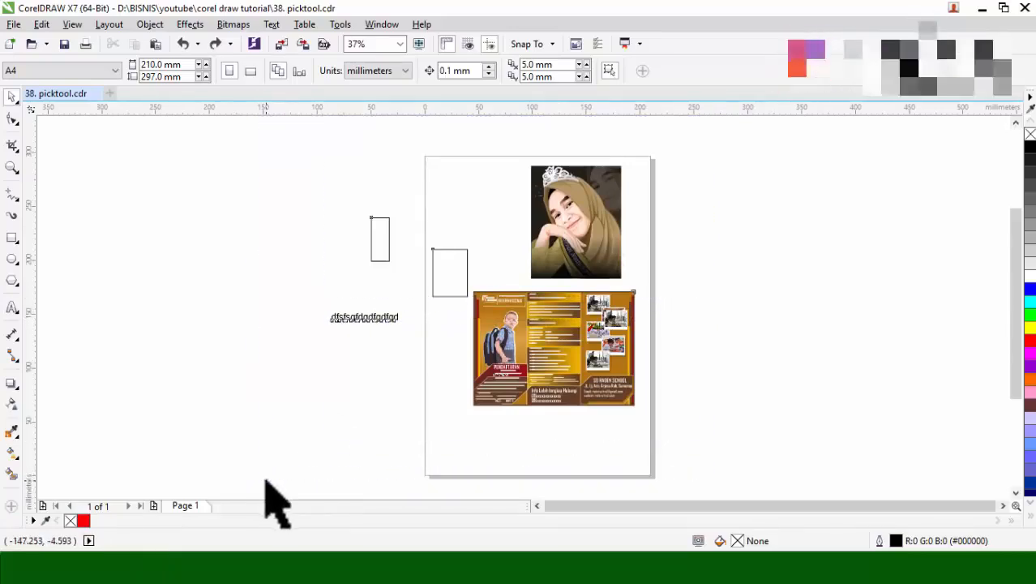
drag(576, 343, 802, 312)
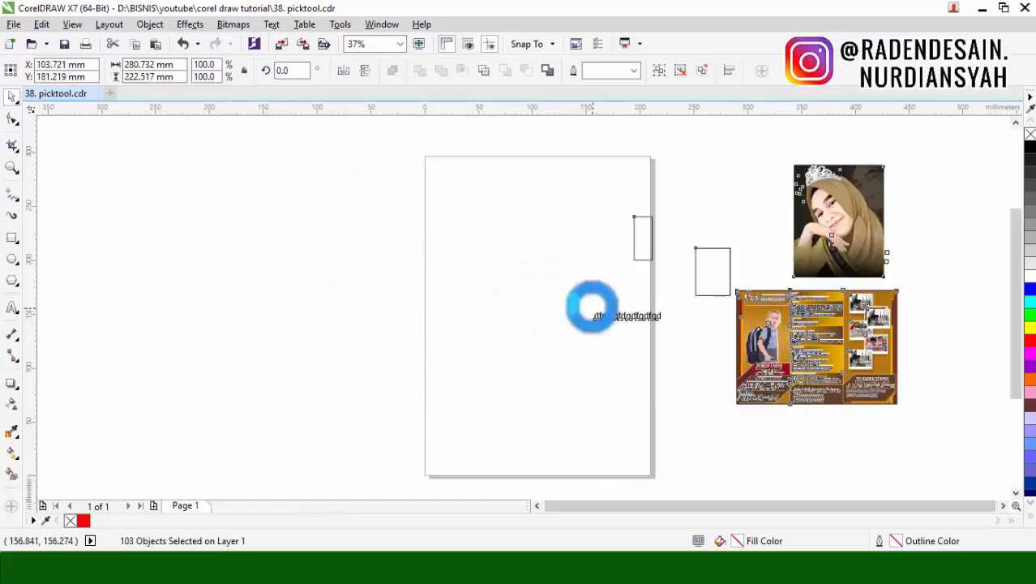
key(ctrl+z)
click(835, 332)
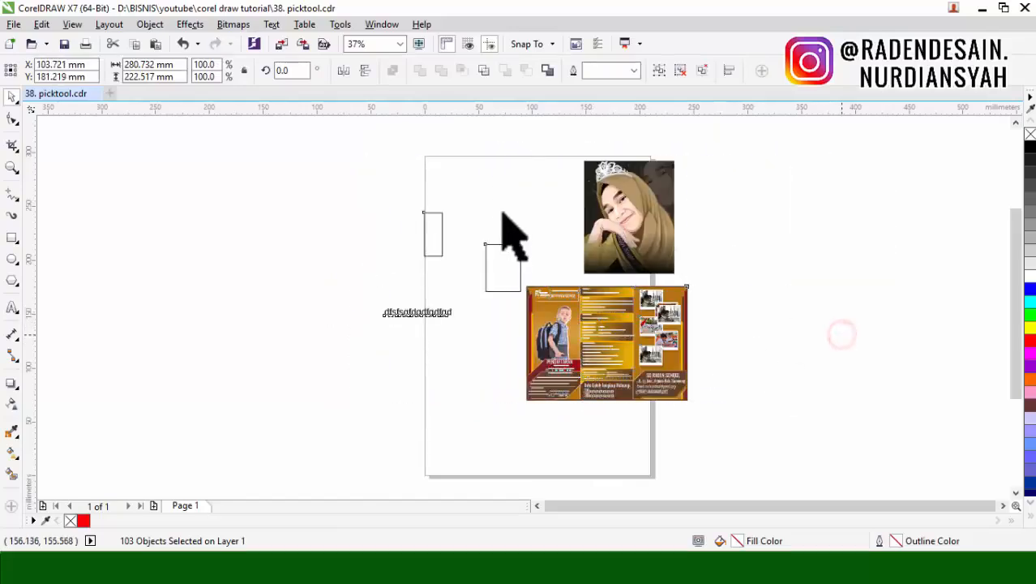
Step: Move the larger rectangle off the page to the left side of the narrow rectangle, and select the narrow rectangle
scroll(503, 214, up, 1)
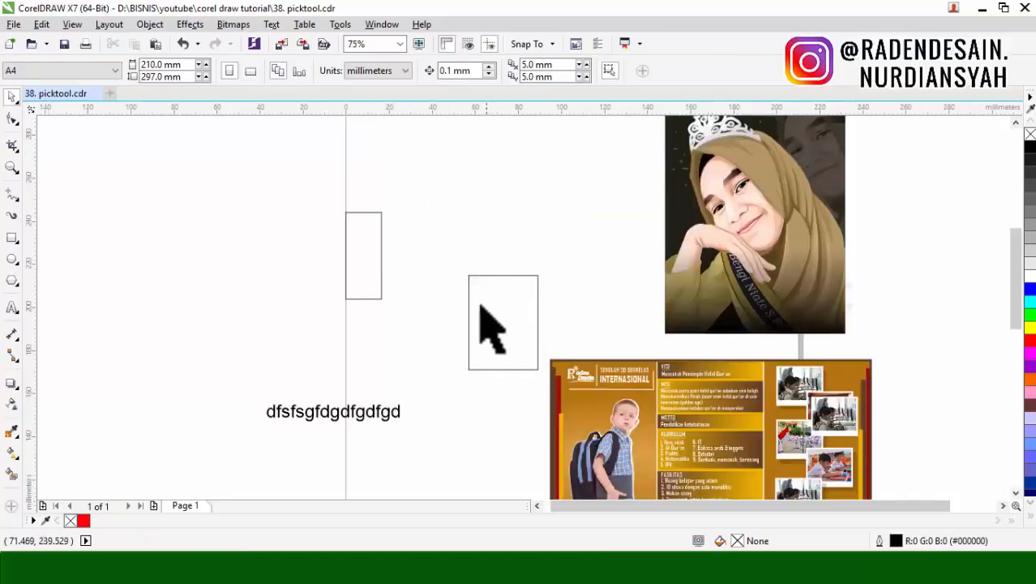
click(365, 256)
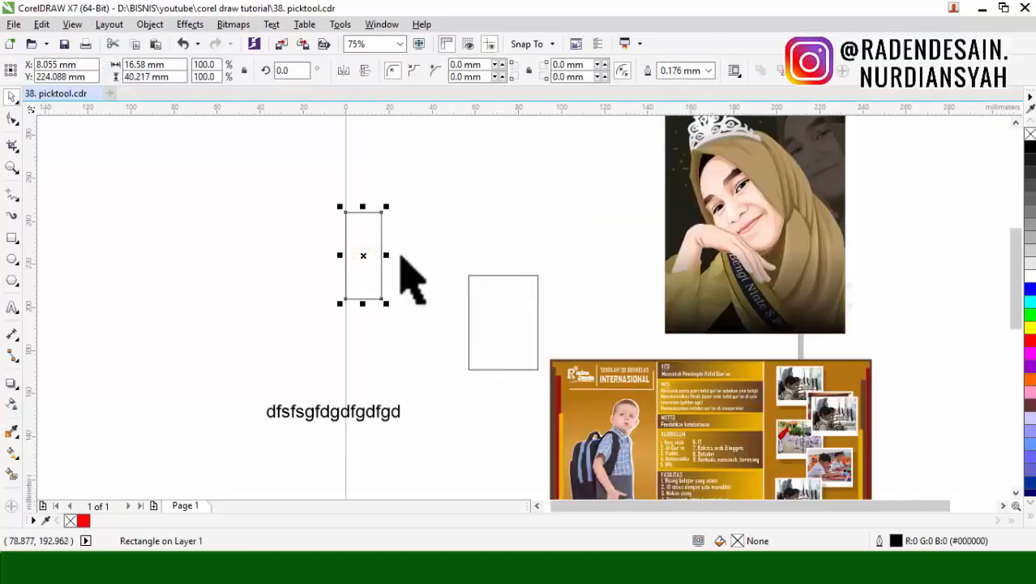
drag(502, 305, 297, 253)
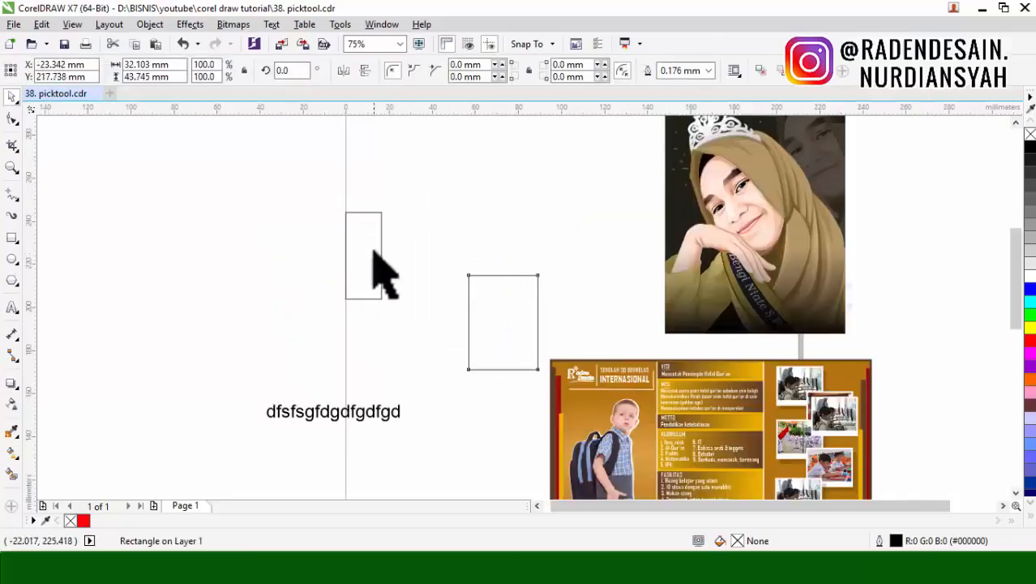
click(374, 255)
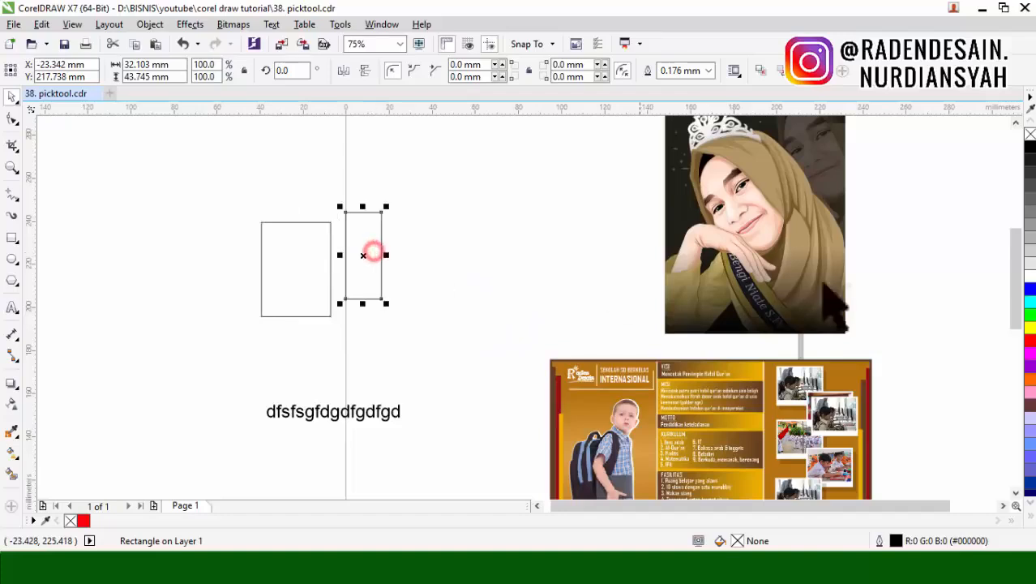
Step: Give the larger rectangle left of the page a yellow outline and place a copy of it up and to the right
click(315, 281)
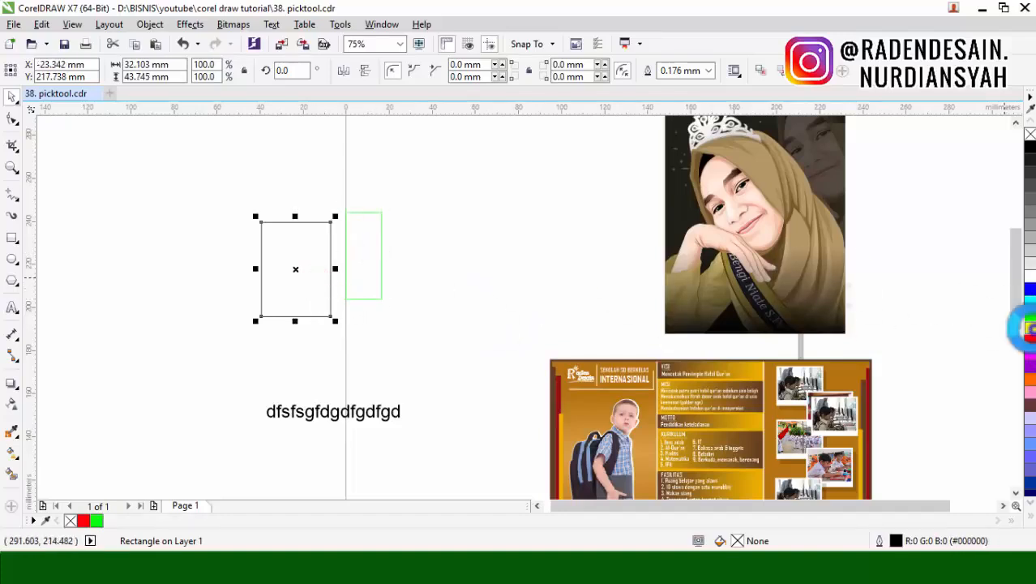
right_click(1025, 329)
drag(310, 260, 341, 219)
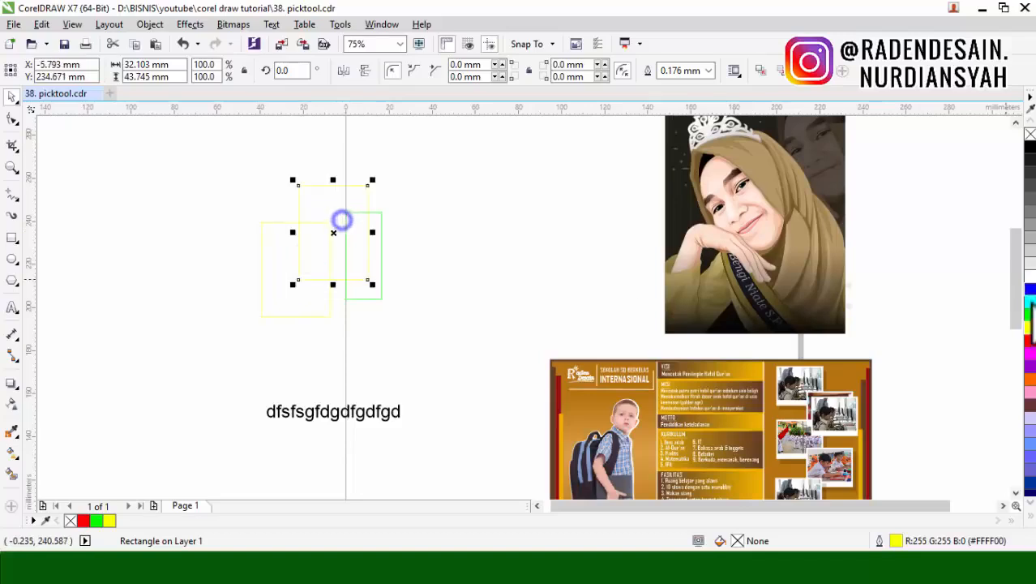
Step: Give the copied rectangle a red outline, undoing the red fill applied to it by mistake
click(1030, 340)
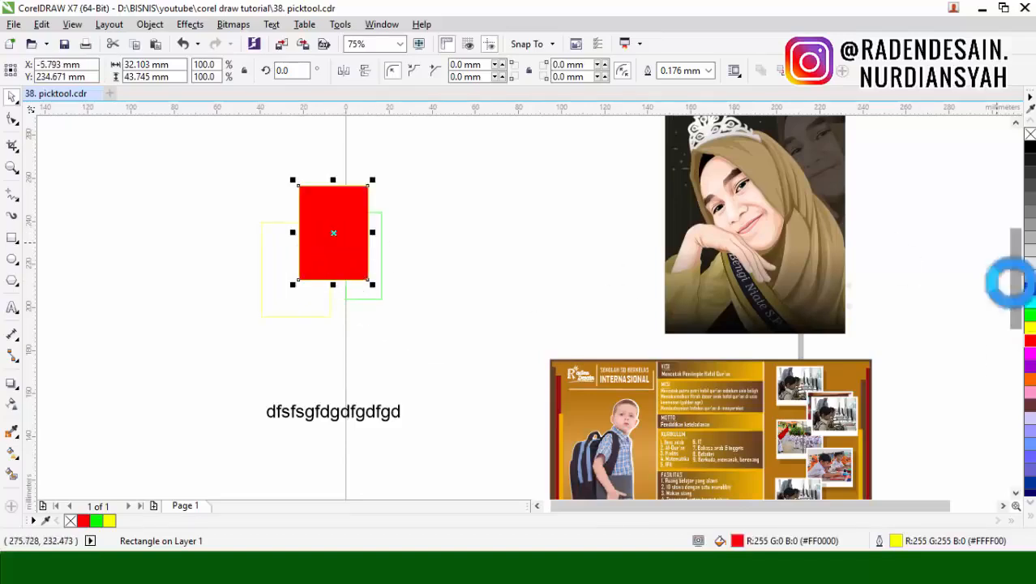
key(ctrl+z)
right_click(1030, 340)
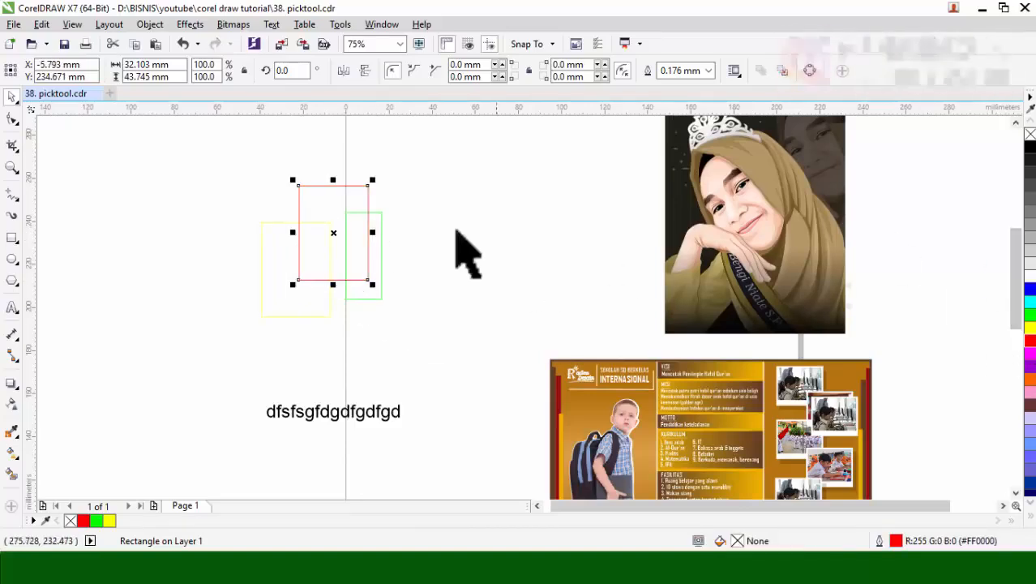
Step: Marquee-select the yellow, red and green rectangles, place one copy of the set up-right and another up-left, and clear the selection
drag(418, 155, 231, 377)
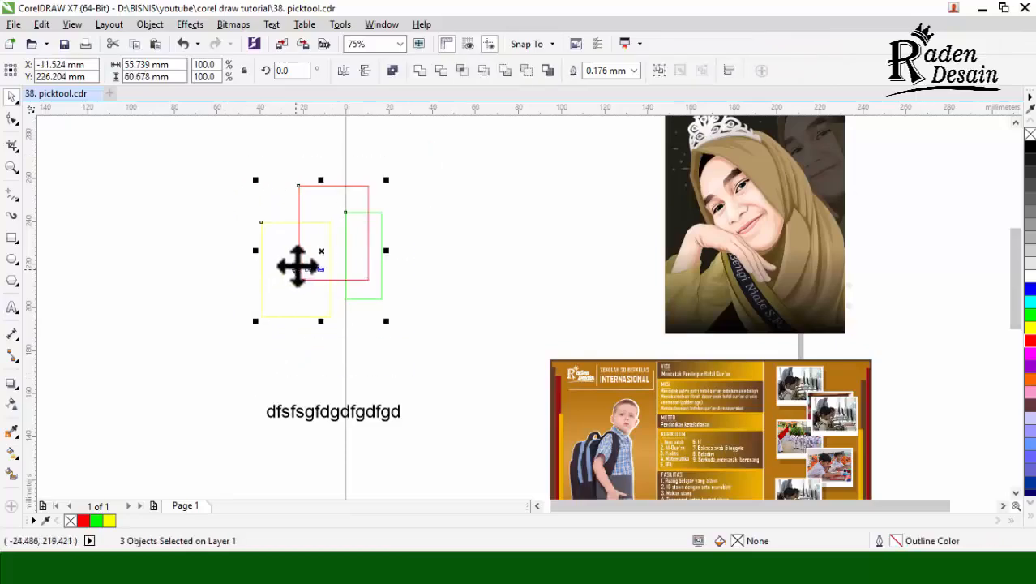
drag(295, 265, 288, 212)
right_click(330, 252)
right_click(287, 211)
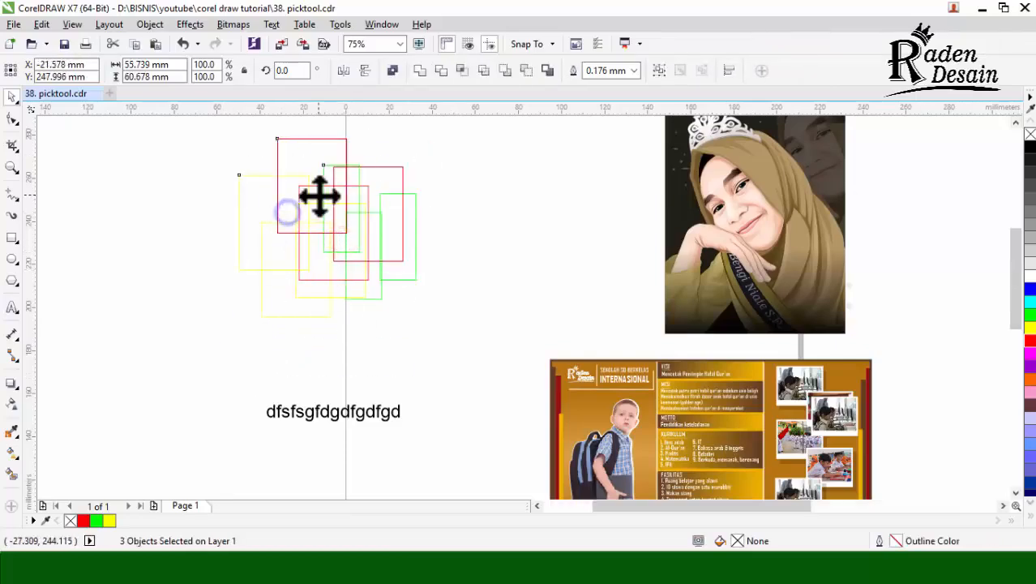
scroll(318, 196, up, 1)
click(598, 232)
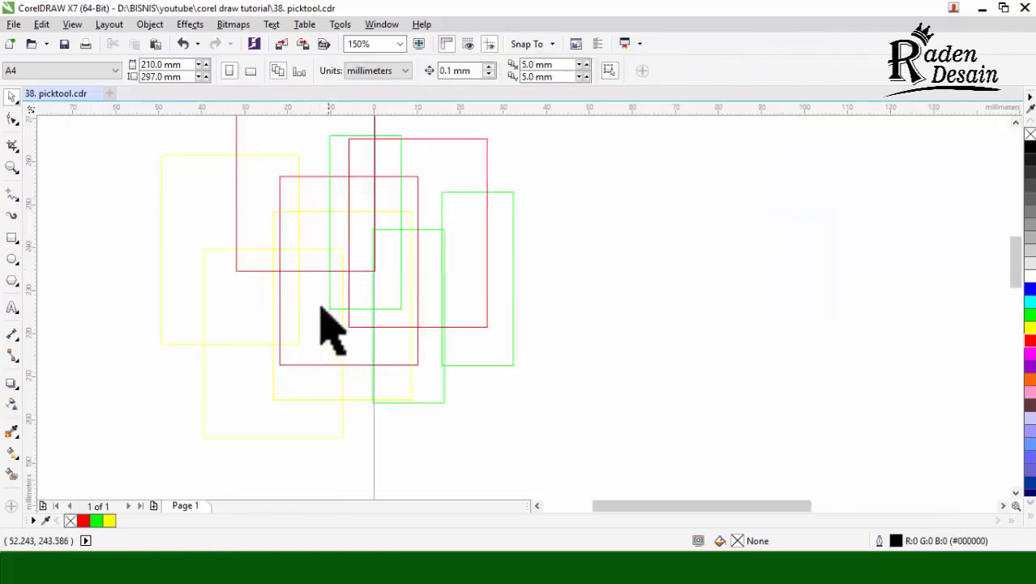
Step: Select the middle yellow rectangle in the overlapping cluster, change its outline to blue, and clear the selection
click(319, 214)
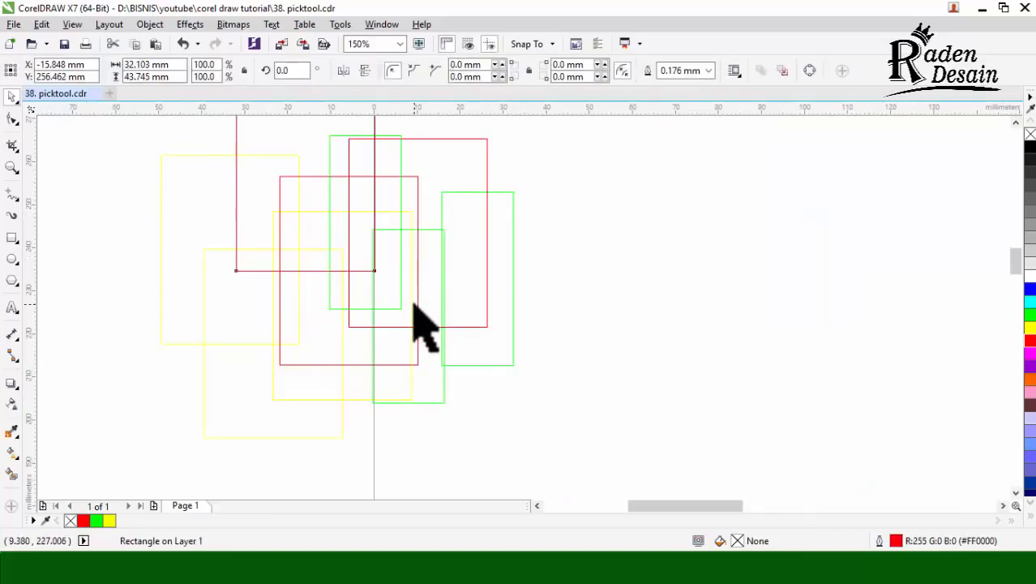
scroll(418, 324, up, 2)
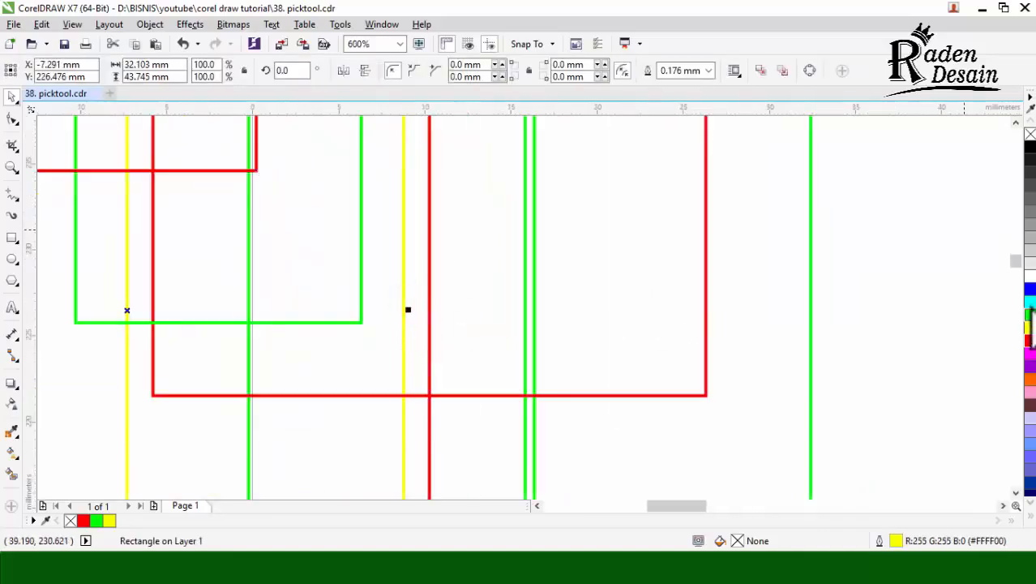
right_click(1029, 289)
scroll(762, 315, down, 3)
click(786, 311)
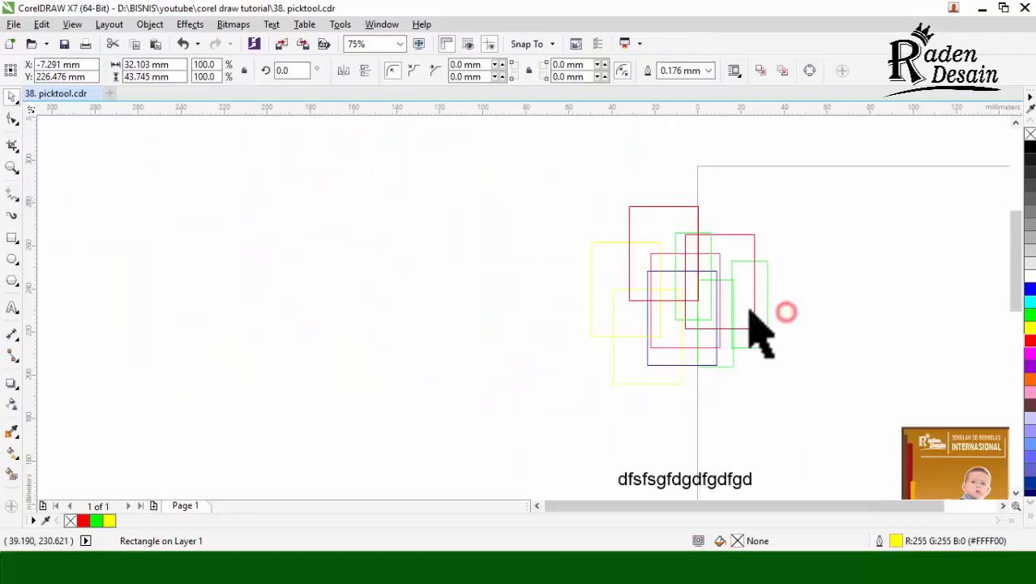
Step: Select and deselect the uppermost red rectangle, and shift the lower yellow rectangle right until it meets the page's left edge
scroll(750, 310, up, 1)
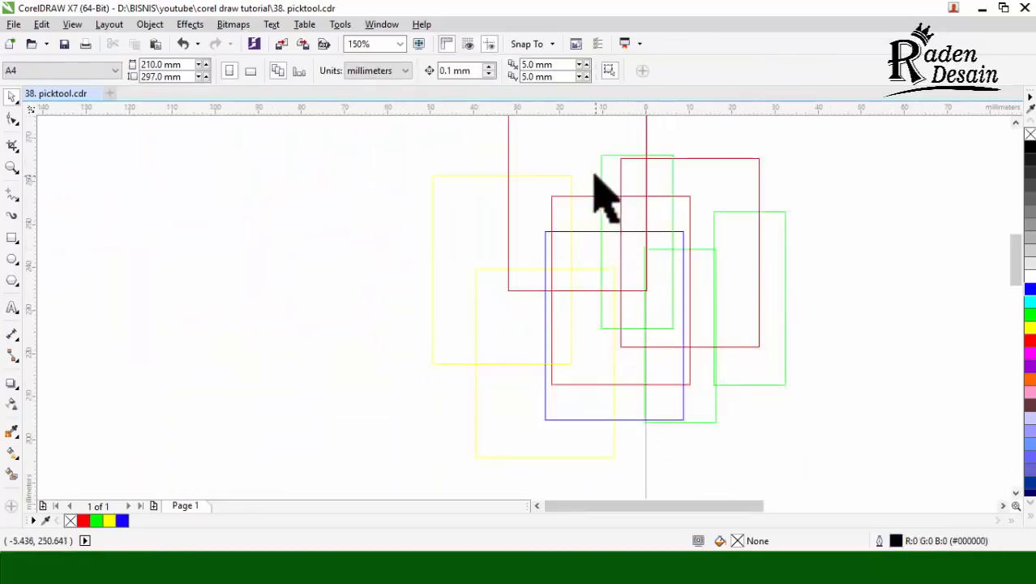
click(583, 152)
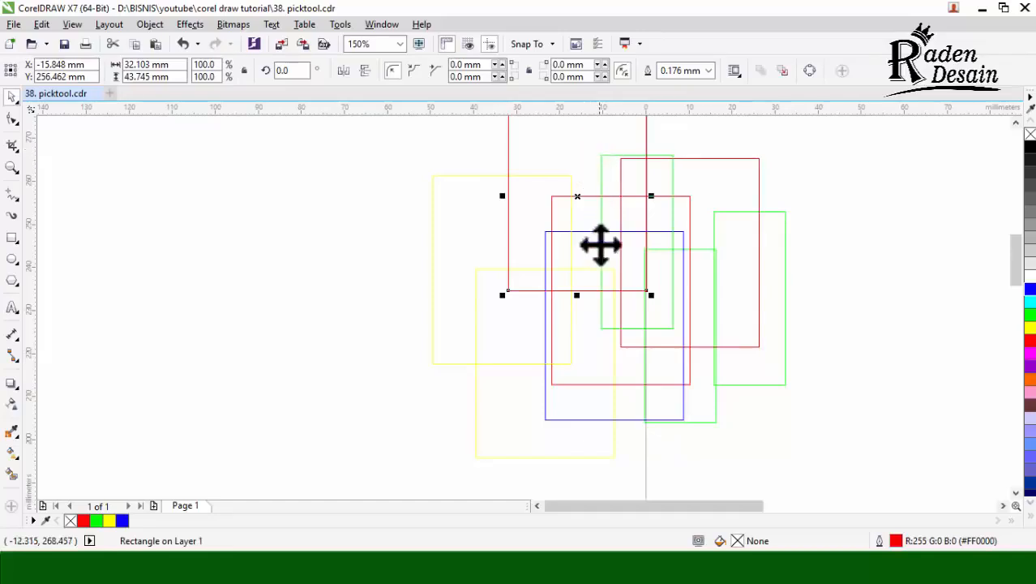
click(451, 435)
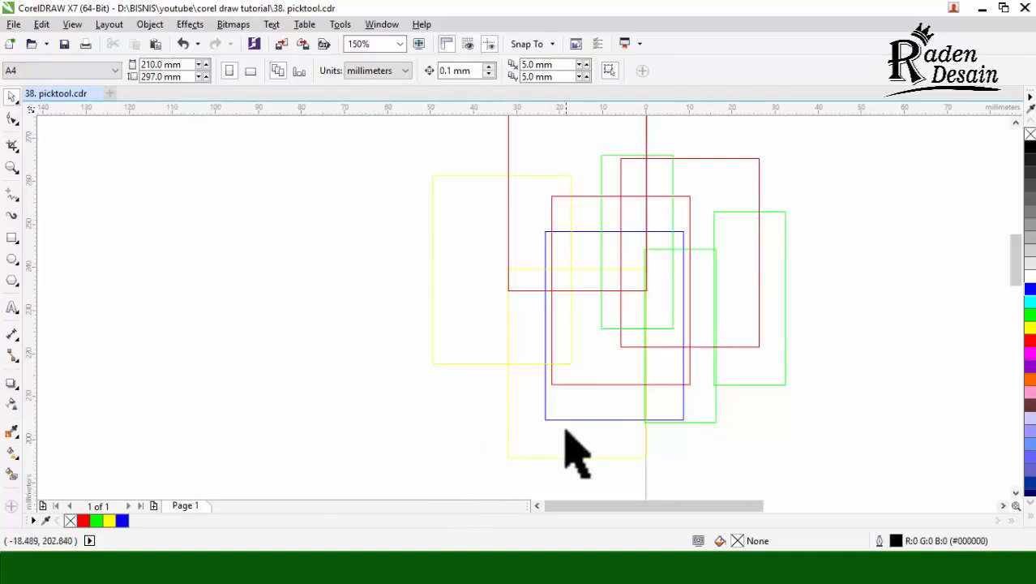
Step: Move the lower yellow rectangle and the uppermost red rectangle left out of the cluster one at a time, undoing each move
drag(587, 404, 420, 414)
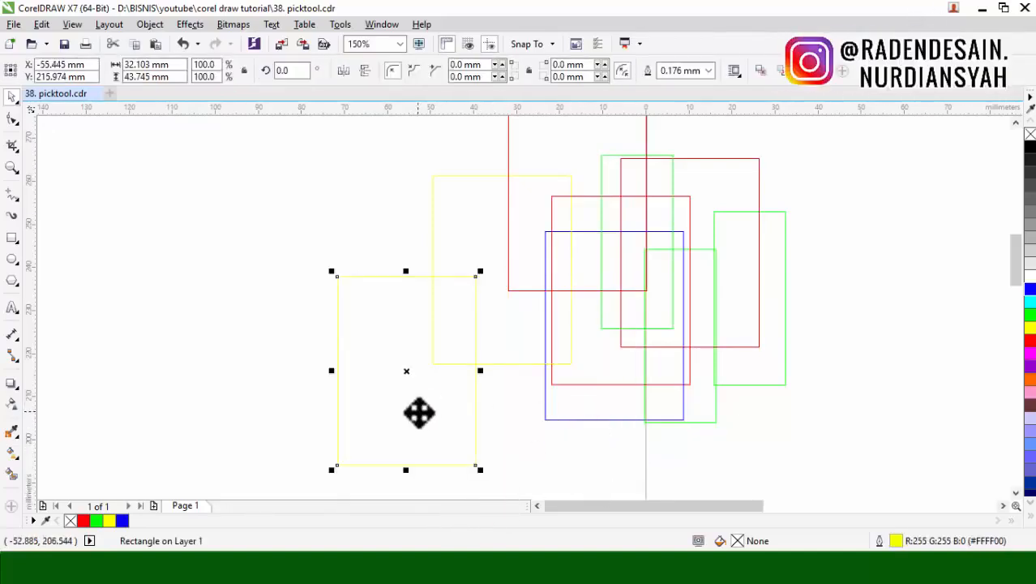
key(ctrl+z)
click(792, 396)
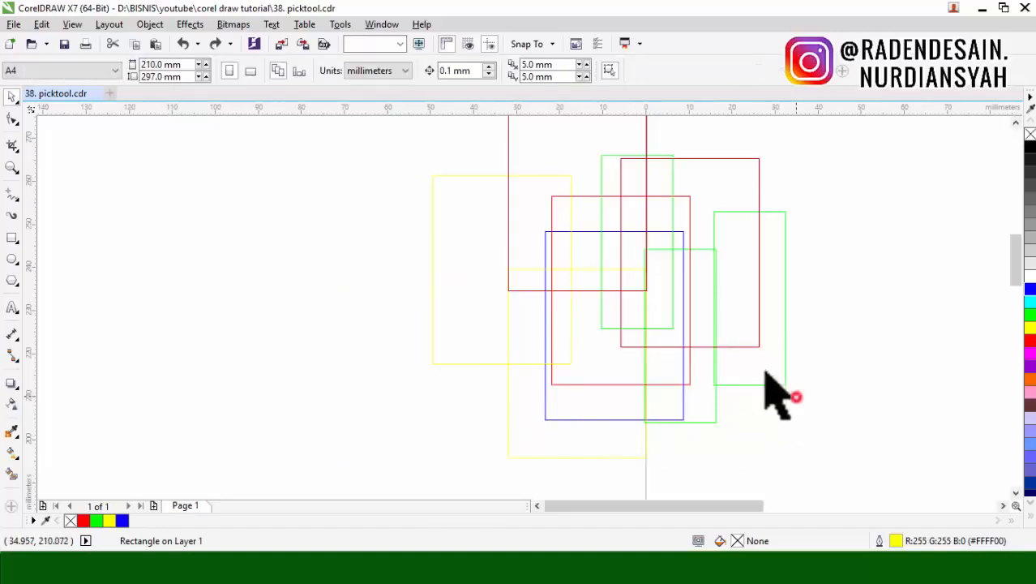
drag(633, 245, 483, 269)
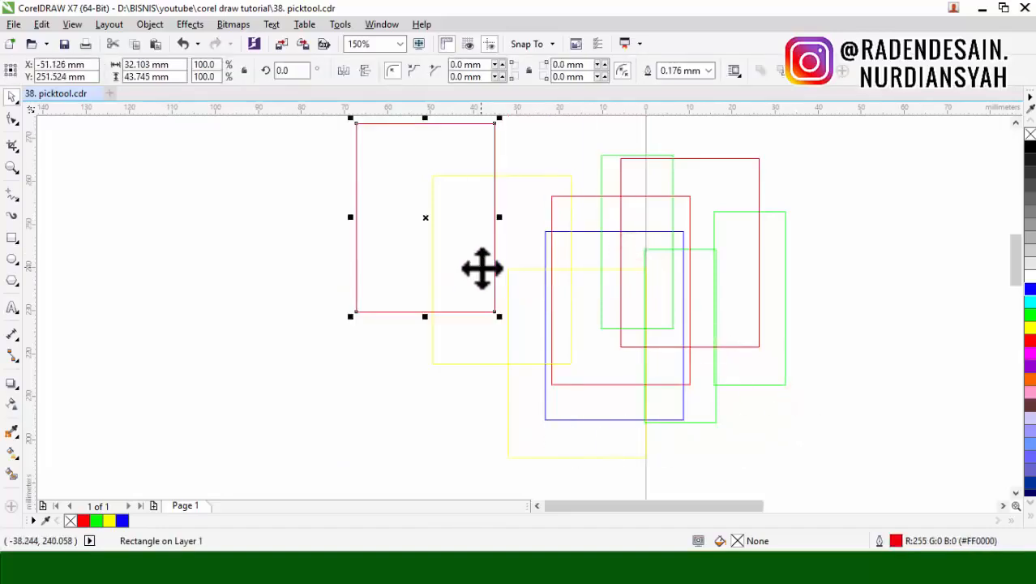
key(ctrl+z)
click(847, 260)
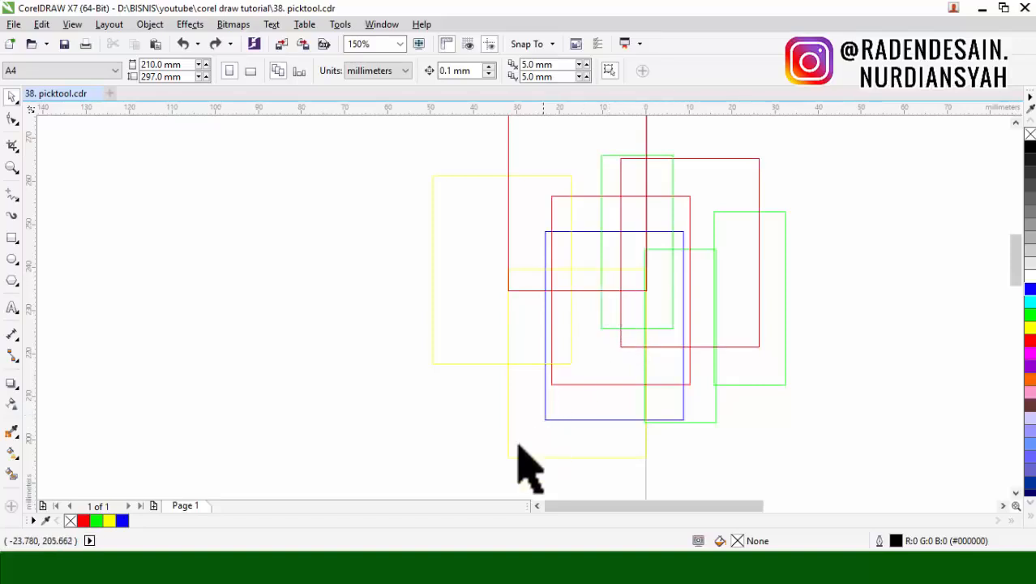
Step: Select the lower yellow rectangle from inside the overlapping area, move it left, undo the move, and clear the selection
scroll(542, 412, up, 3)
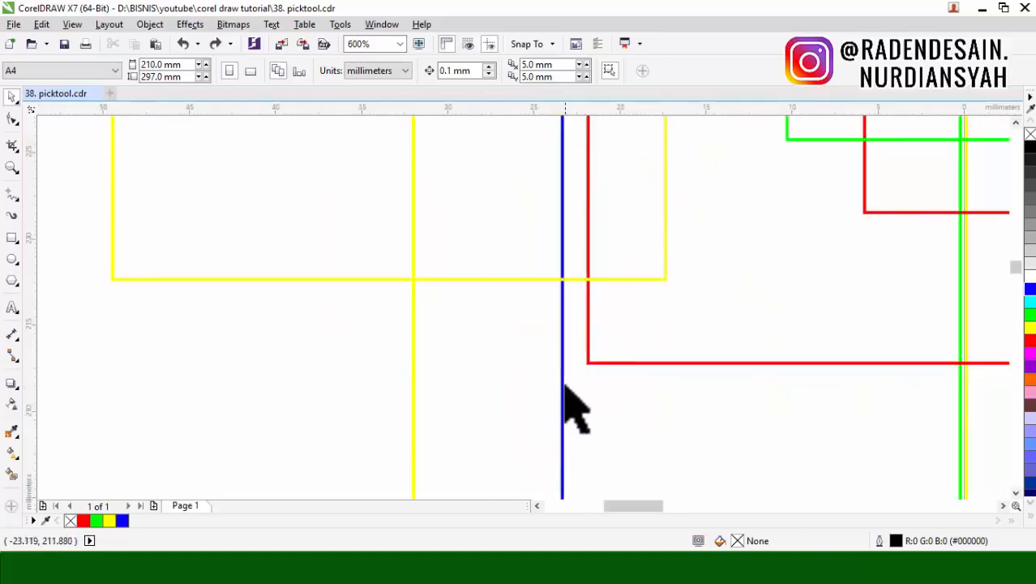
scroll(631, 427, down, 1)
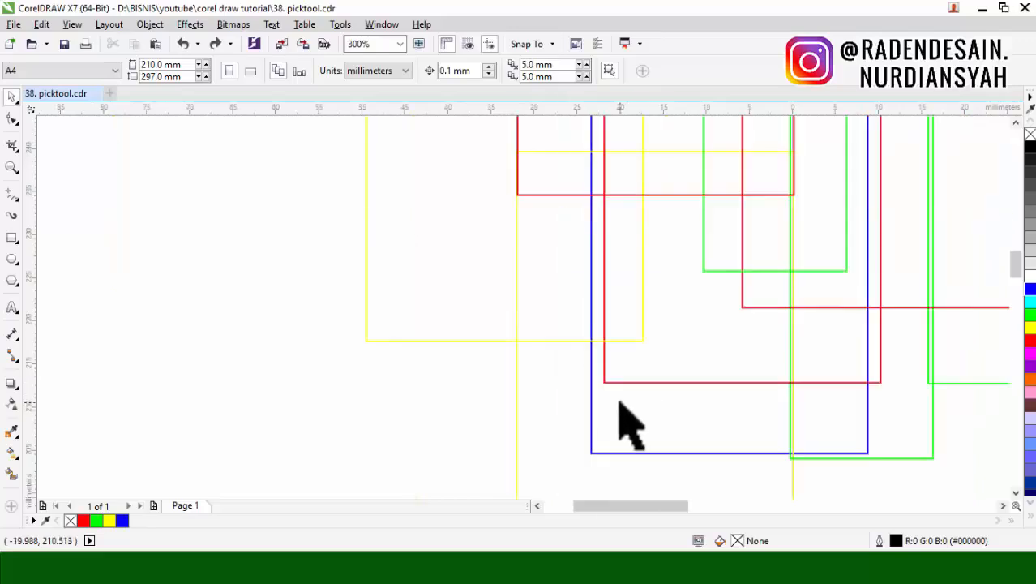
scroll(630, 427, down, 1)
click(628, 408)
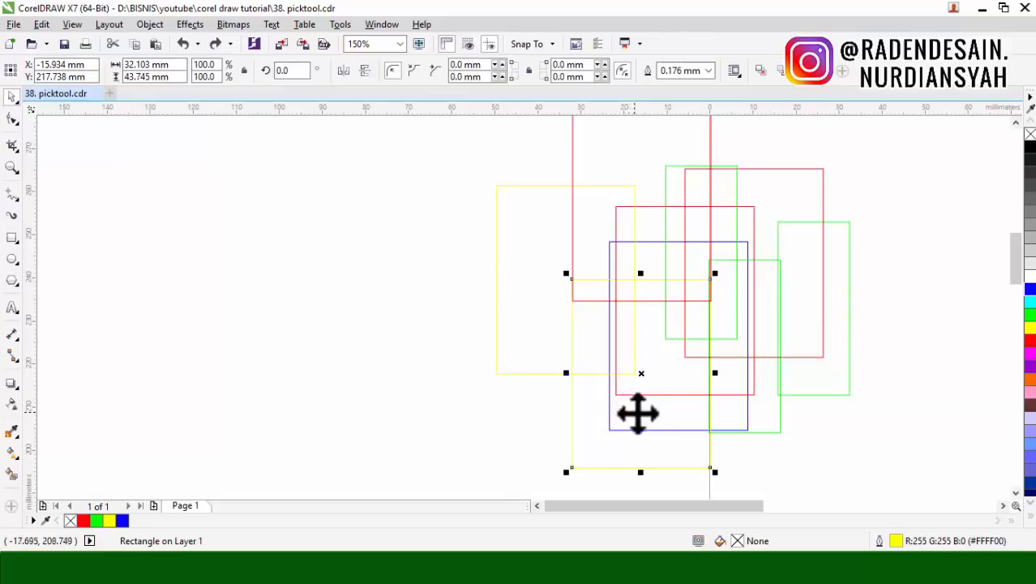
drag(668, 412, 444, 421)
key(ctrl+z)
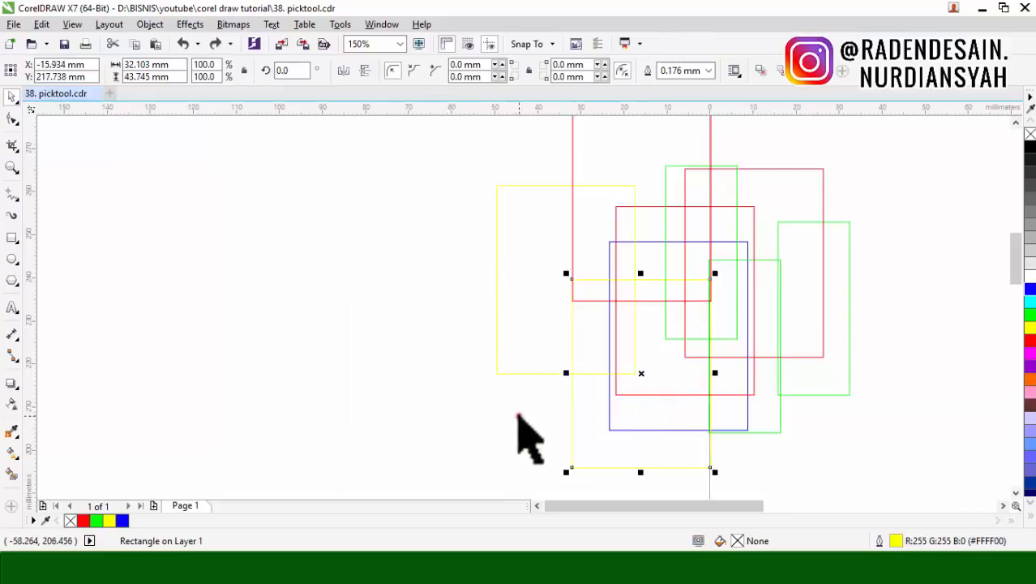
click(519, 416)
Step: Select the blue rectangle by its outline, move it about 58 mm left, undo the move, and clear the selection
scroll(617, 425, up, 2)
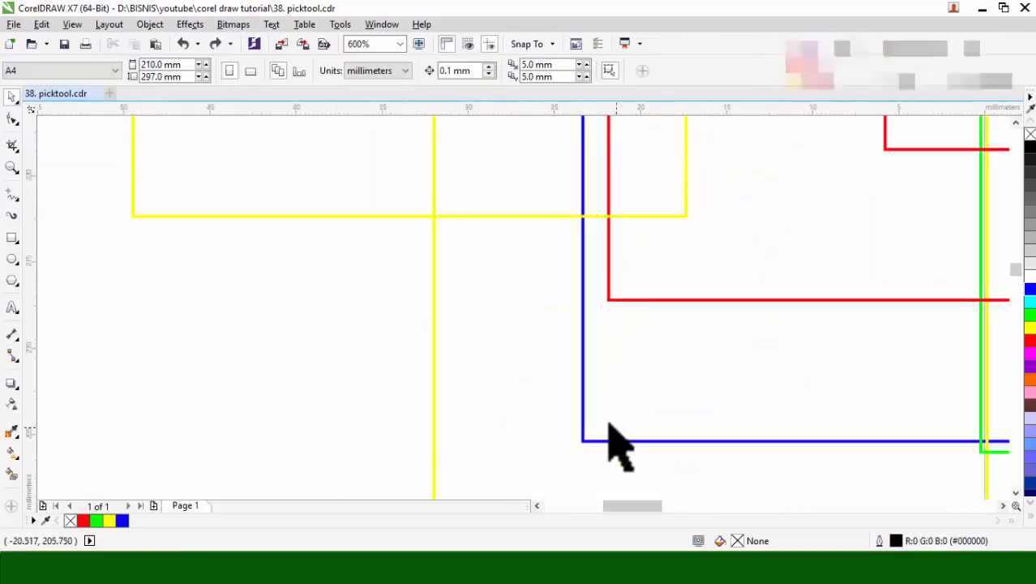
scroll(585, 405, up, 3)
click(587, 381)
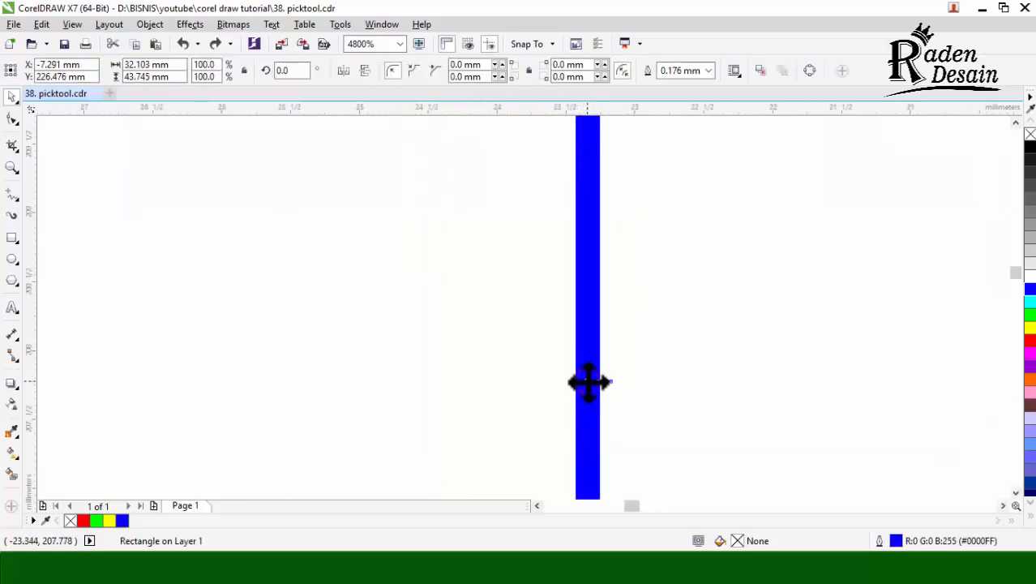
scroll(588, 382, down, 6)
scroll(616, 381, up, 1)
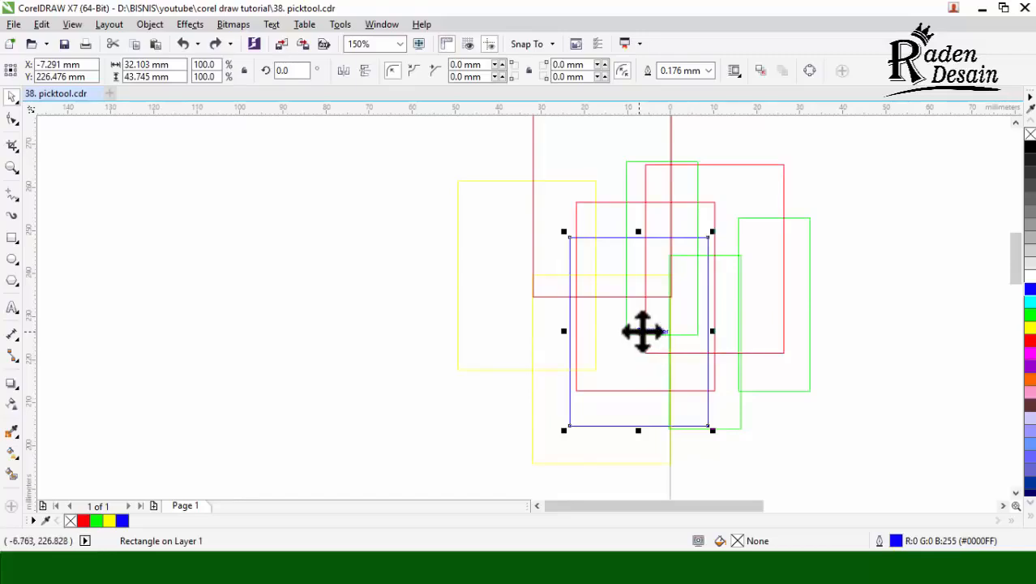
drag(636, 331, 391, 334)
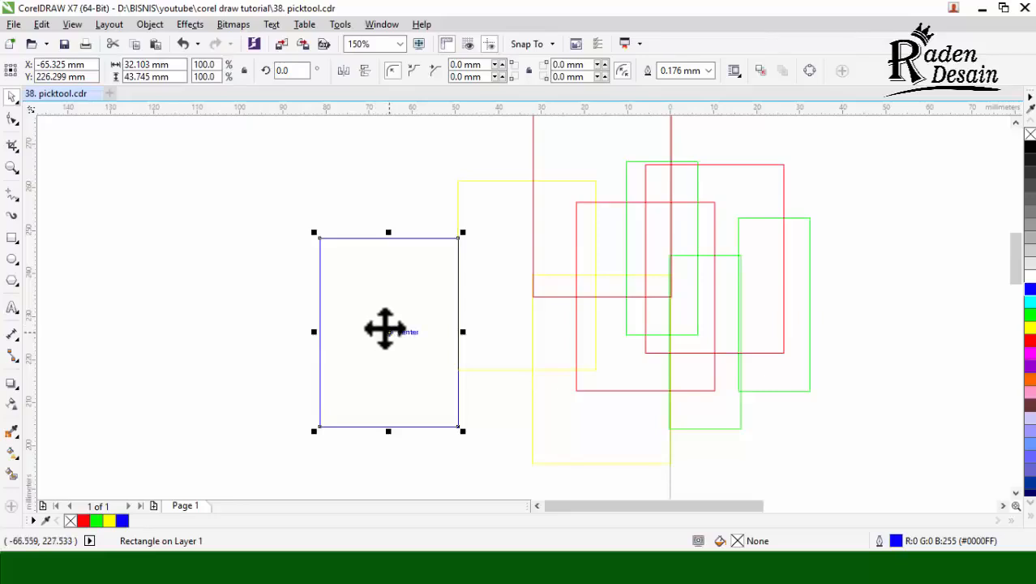
key(ctrl+z)
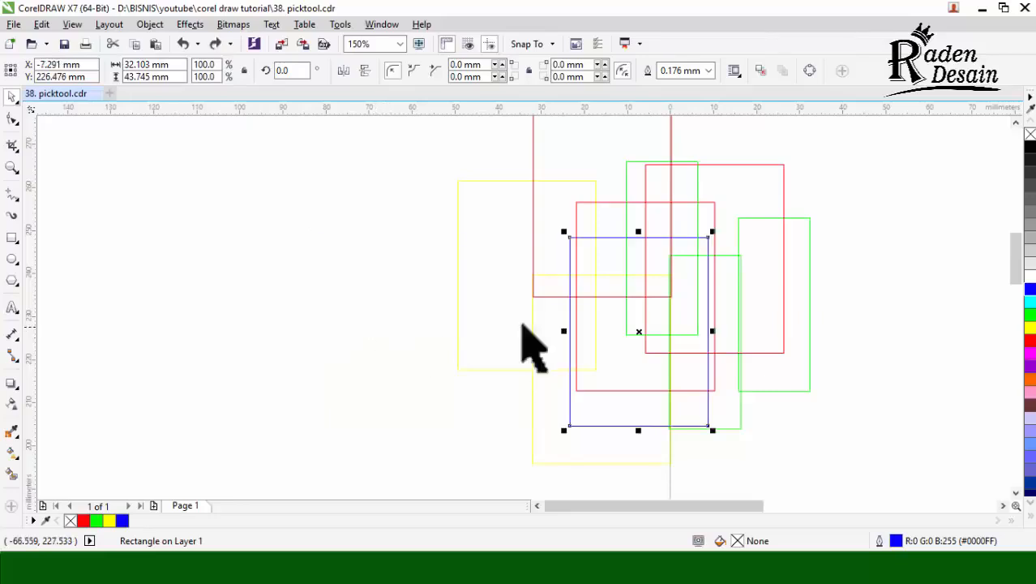
click(912, 240)
Step: Marquee-select the blue rectangle with the neighbouring lower green one, move both about 78 mm left, and undo the move
click(324, 266)
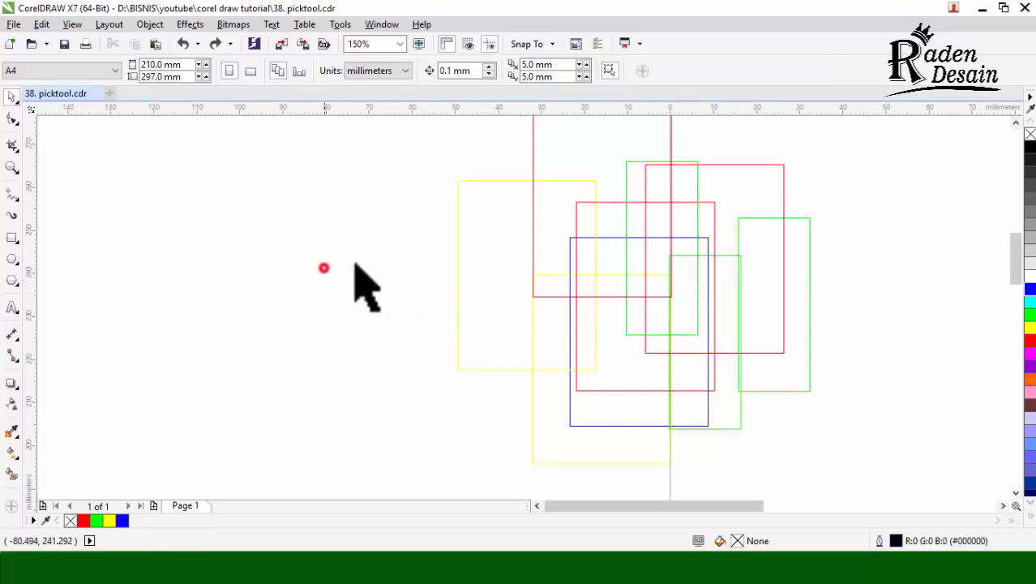
drag(386, 217, 763, 463)
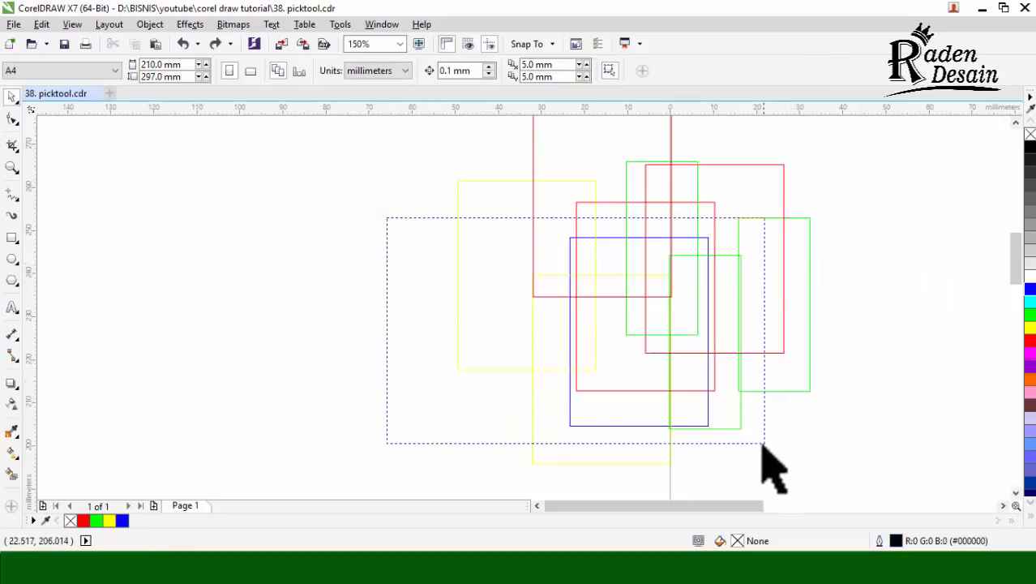
drag(651, 337, 319, 353)
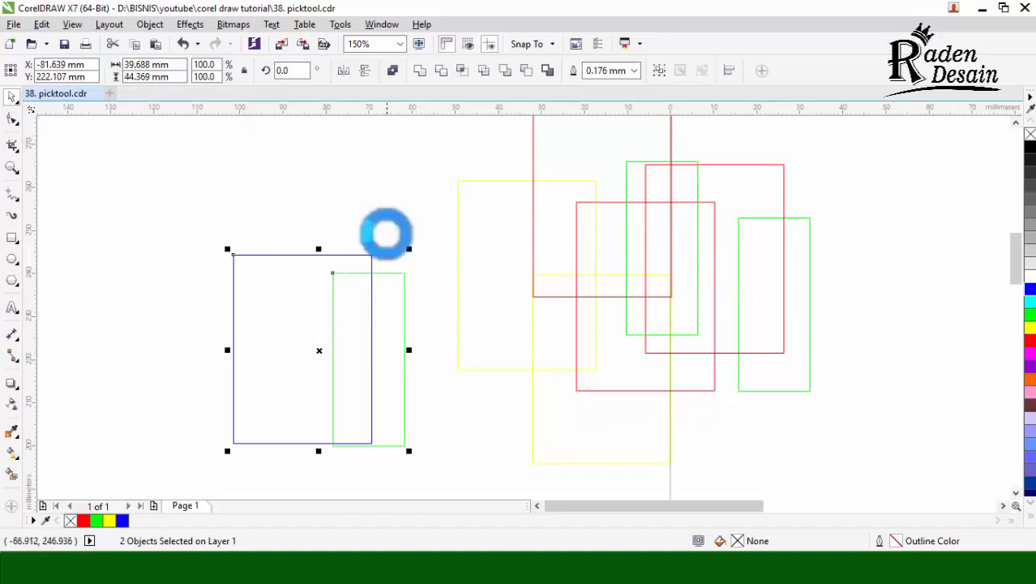
key(ctrl+z)
Step: Remove the green rectangle from the selection, move only the blue one left, undo the move, and clear the selection
scroll(734, 326, up, 1)
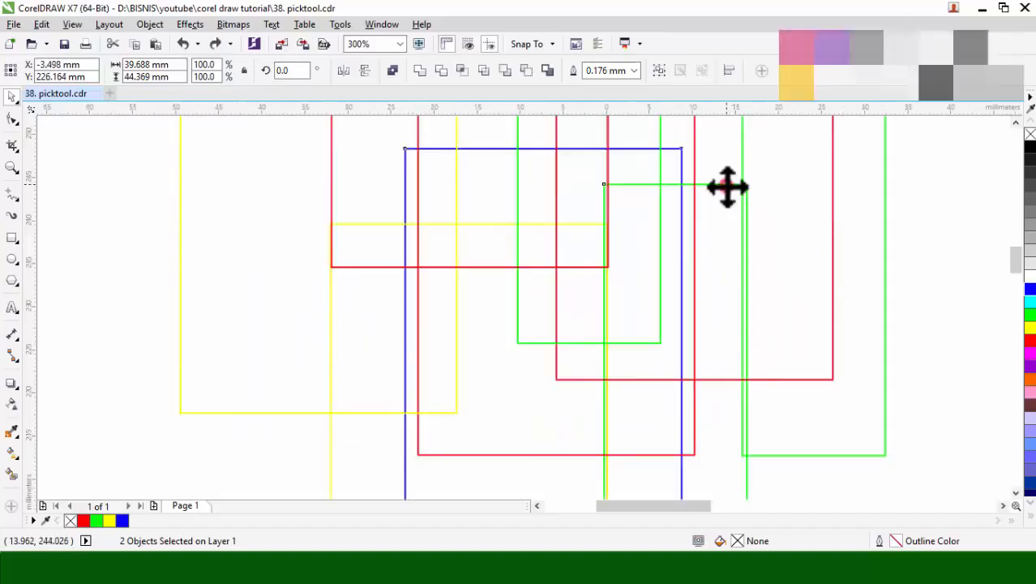
shift+click(724, 185)
scroll(554, 361, down, 1)
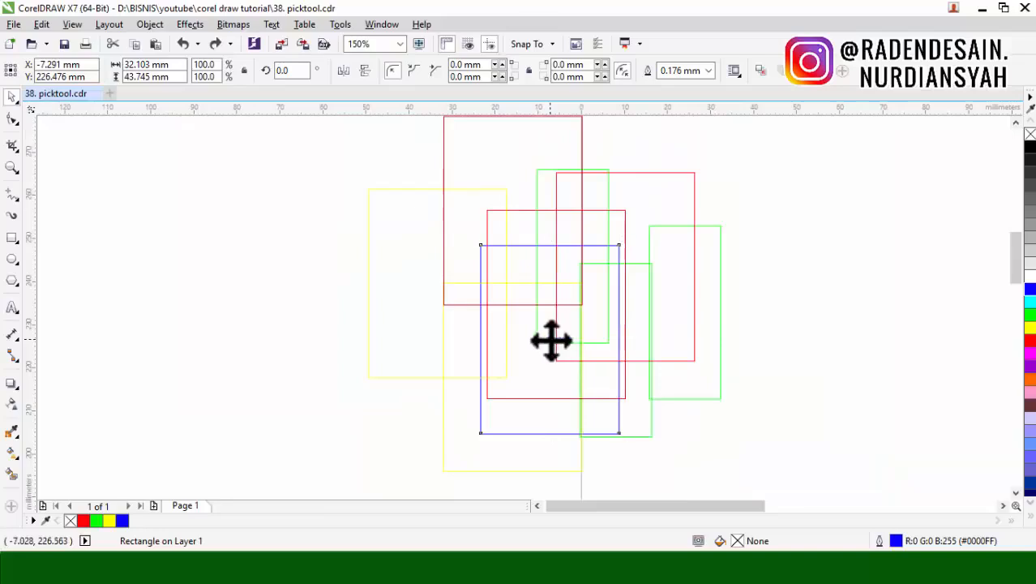
drag(550, 341, 346, 336)
key(ctrl+z)
click(833, 264)
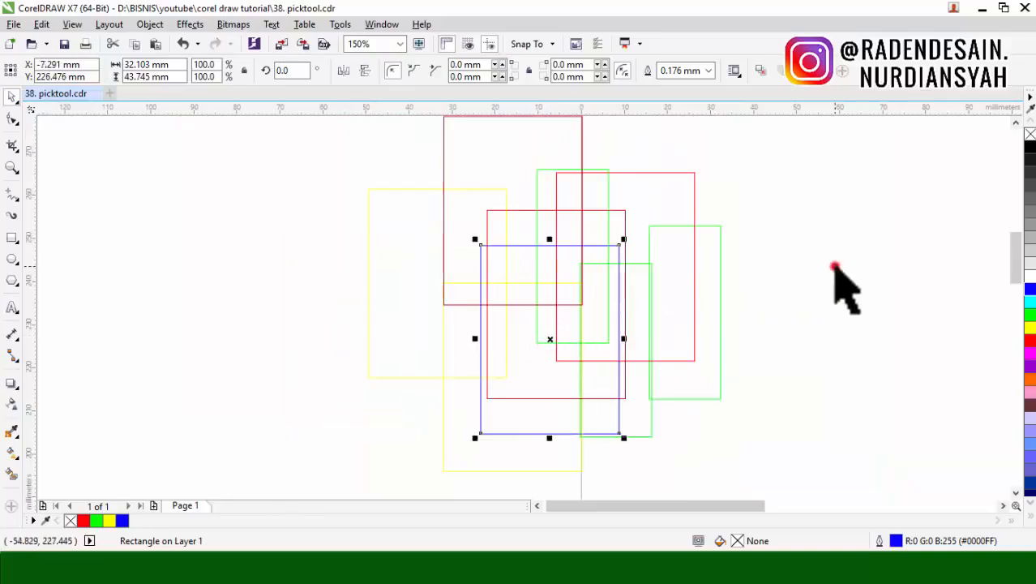
Step: Select the portrait group, undo a first trial move, and move it about 115 mm left and 33 mm up
scroll(681, 317, down, 1)
click(930, 301)
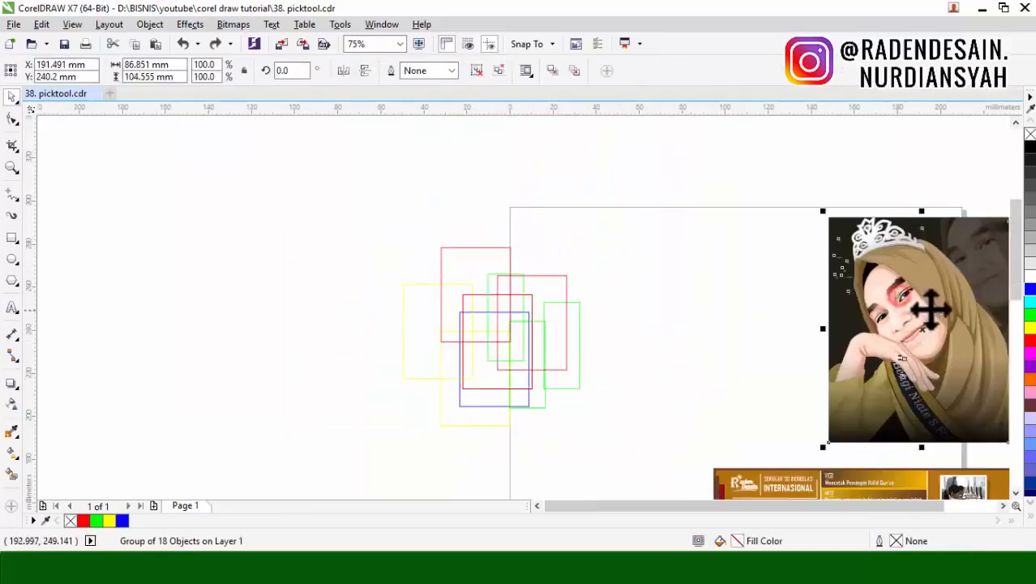
drag(930, 301, 691, 269)
key(ctrl+z)
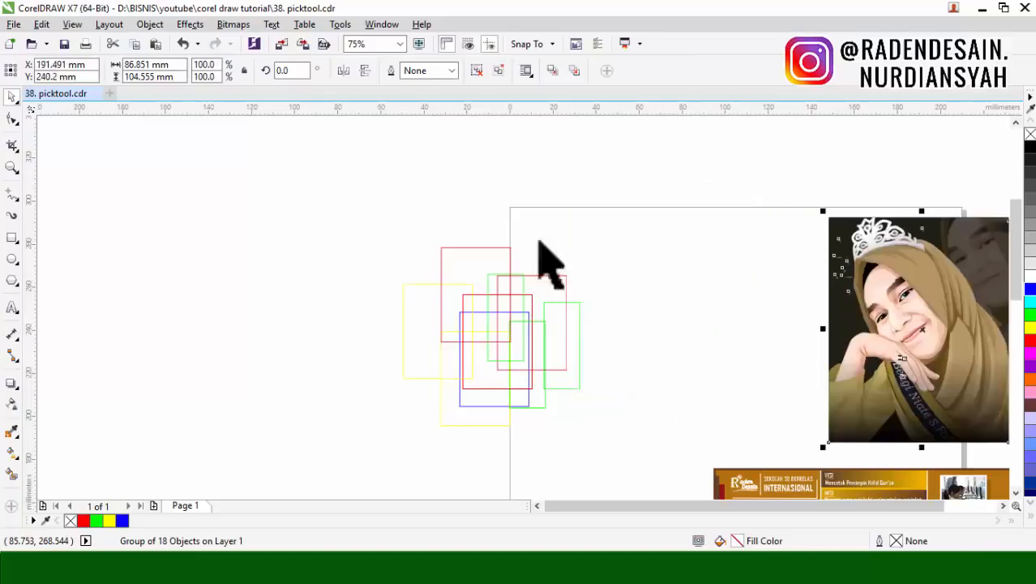
drag(911, 284, 667, 212)
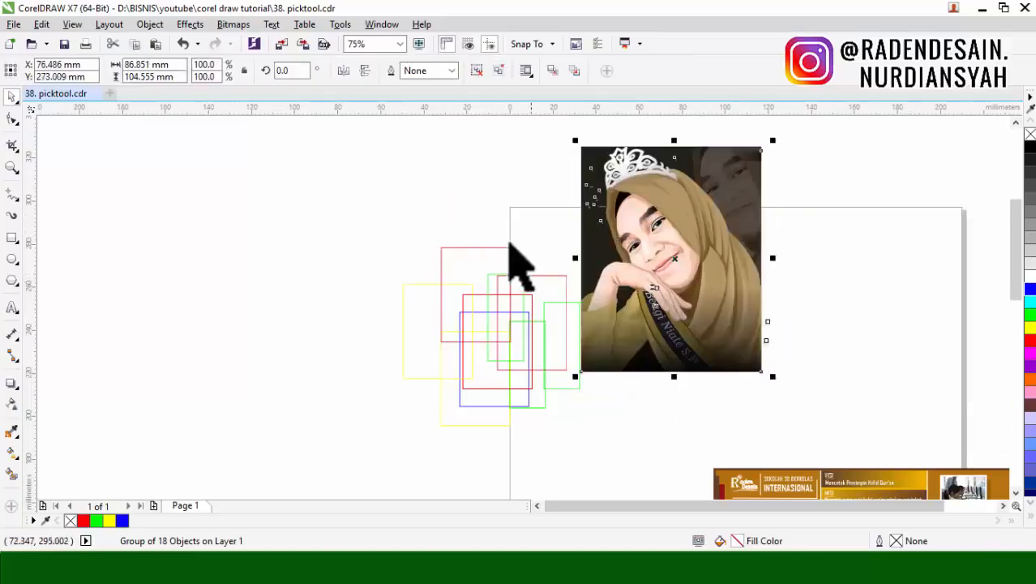
Step: Move the upper red rectangle about 100 mm right and 19 mm up onto the portrait, fill it red, and send it behind
drag(491, 248, 707, 208)
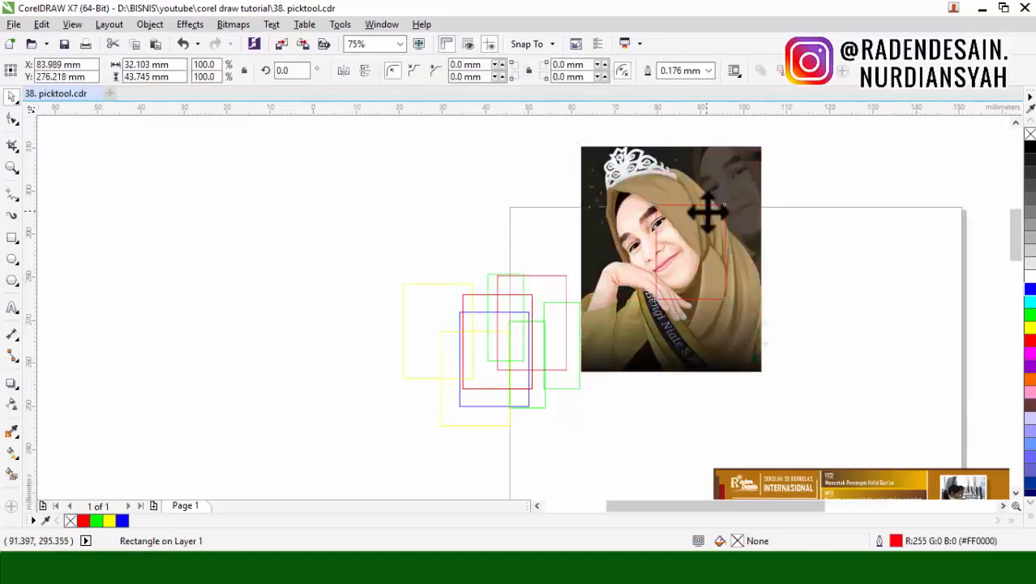
scroll(707, 212, up, 2)
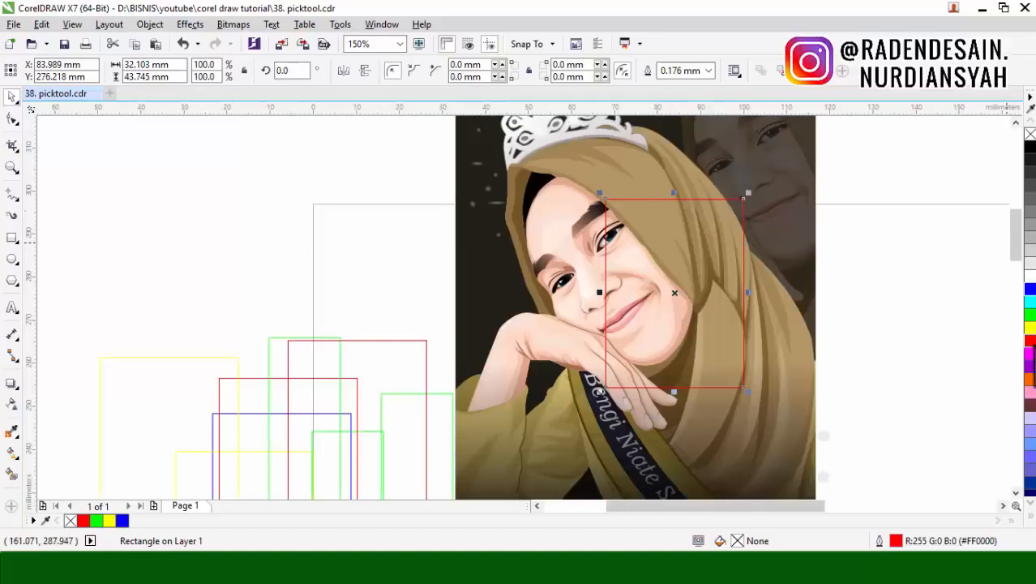
click(1029, 342)
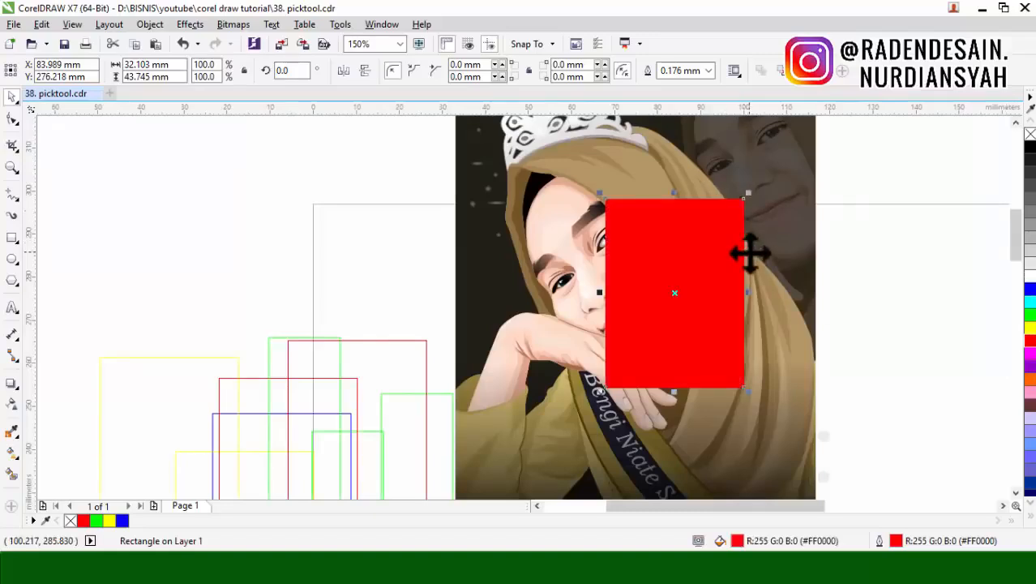
key(Delete)
scroll(793, 229, down, 1)
Step: Select the portrait group at several points over the hidden red rectangle, clearing the selection each time
click(715, 258)
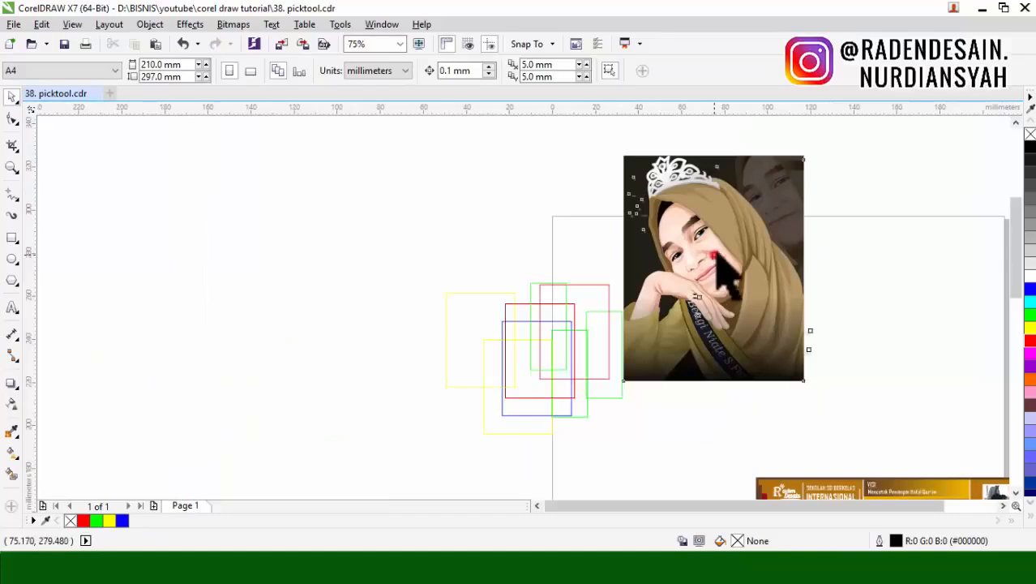
click(863, 168)
click(749, 223)
click(821, 179)
click(716, 220)
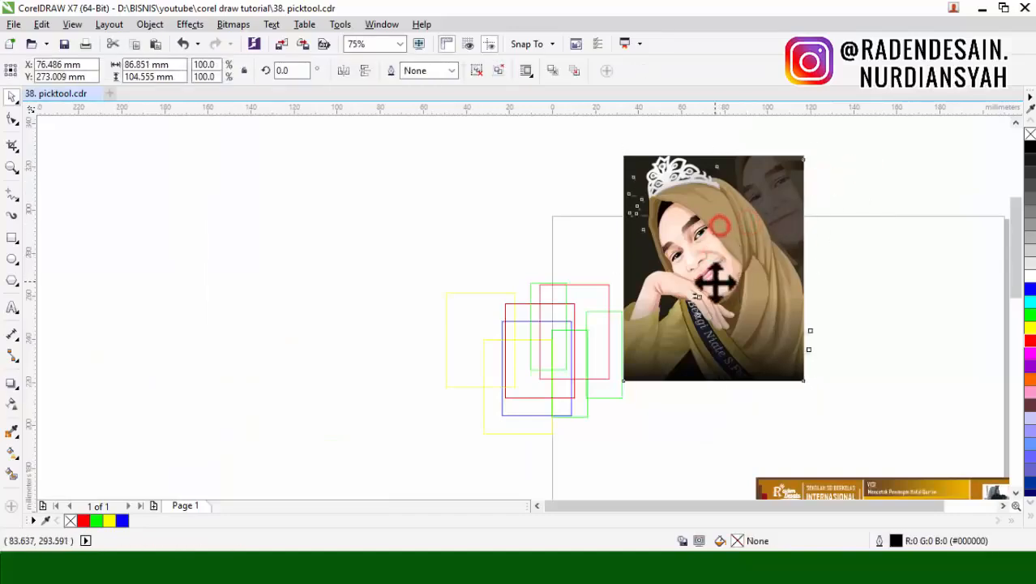
click(730, 215)
click(846, 197)
click(742, 231)
click(822, 176)
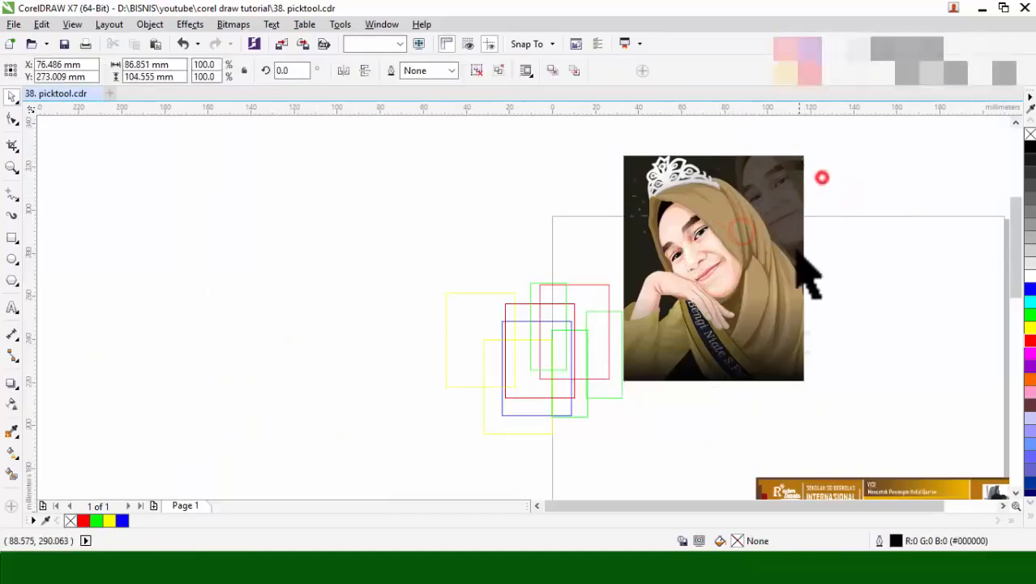
scroll(798, 252, up, 1)
scroll(761, 251, down, 1)
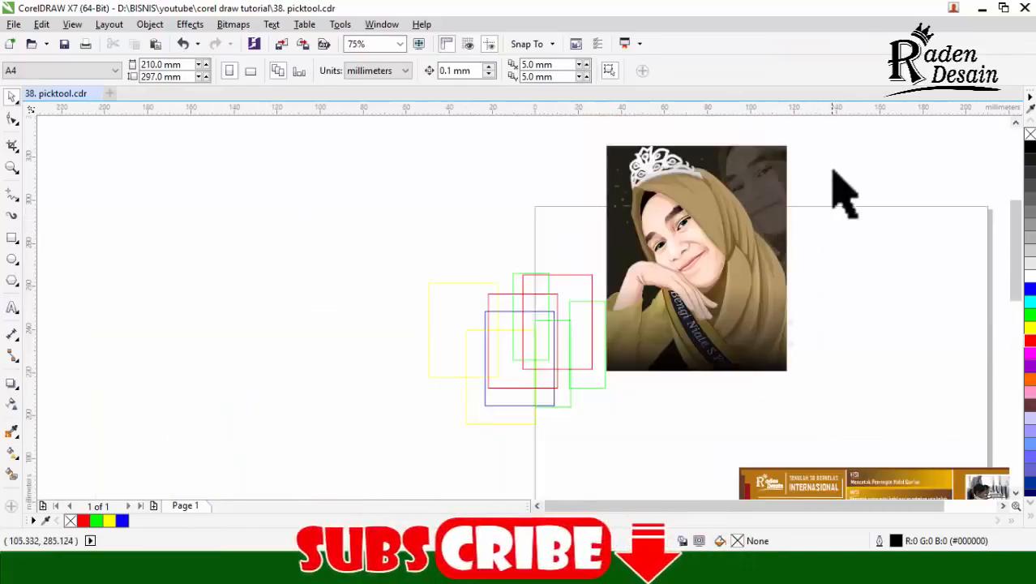
Step: Select the red rectangle hidden behind the portrait, try moving it left, and undo the move
drag(833, 170, 626, 442)
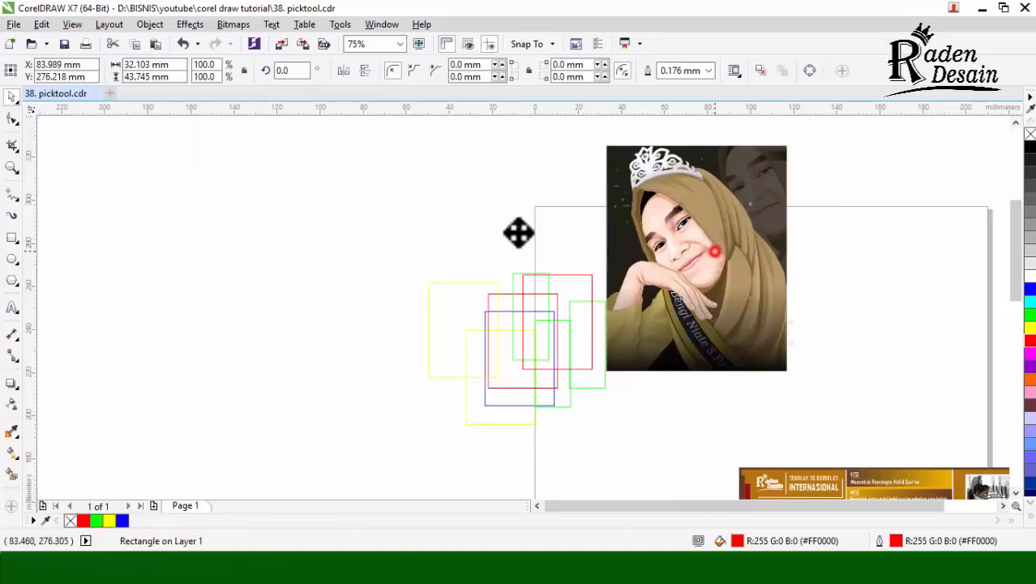
drag(519, 233, 465, 234)
key(ctrl+z)
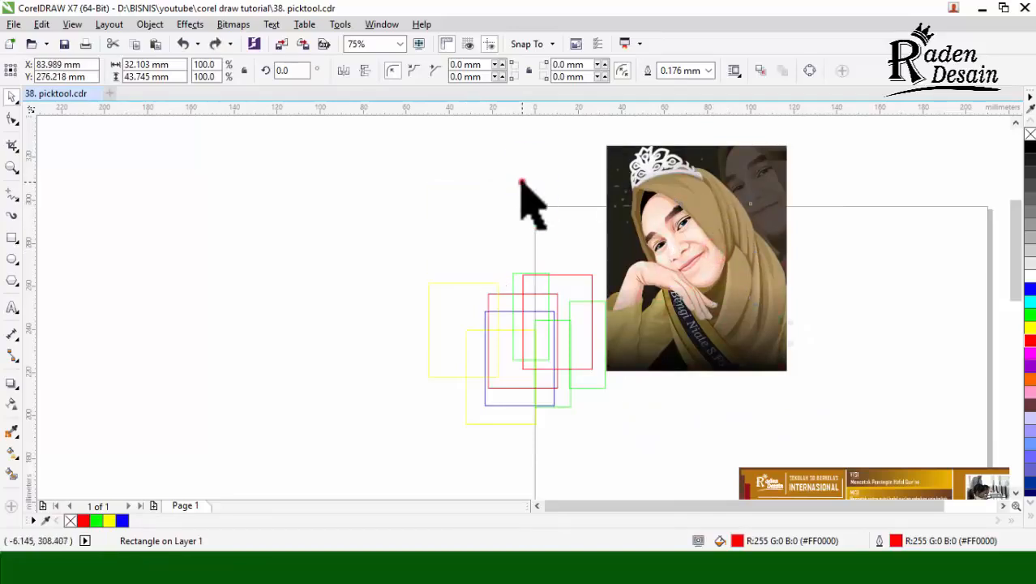
Step: Move the upper yellow rectangle to about X -122 mm, Y 260 mm, fill it white, and remove its outline
click(459, 301)
drag(459, 301, 271, 257)
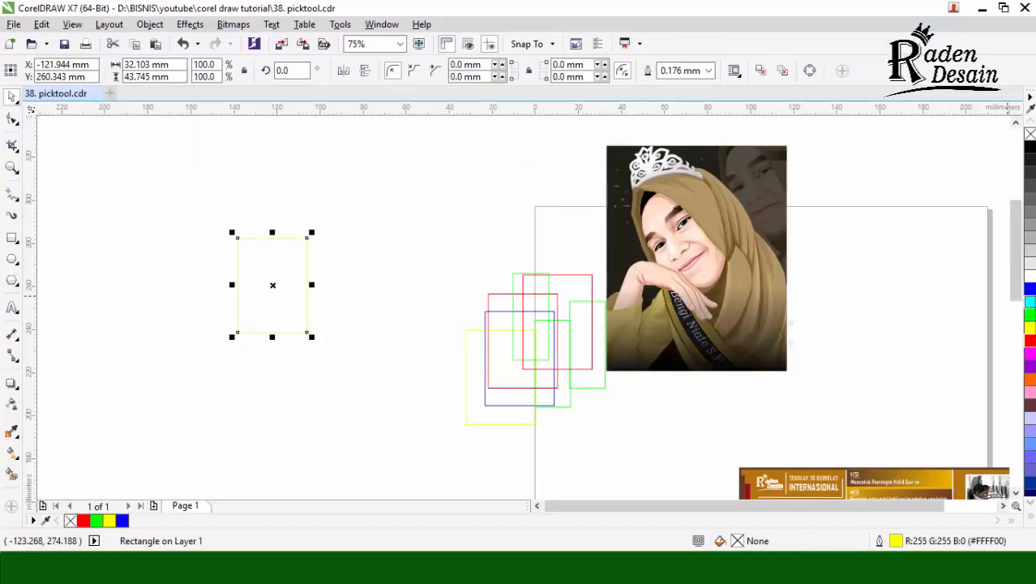
right_click(1027, 131)
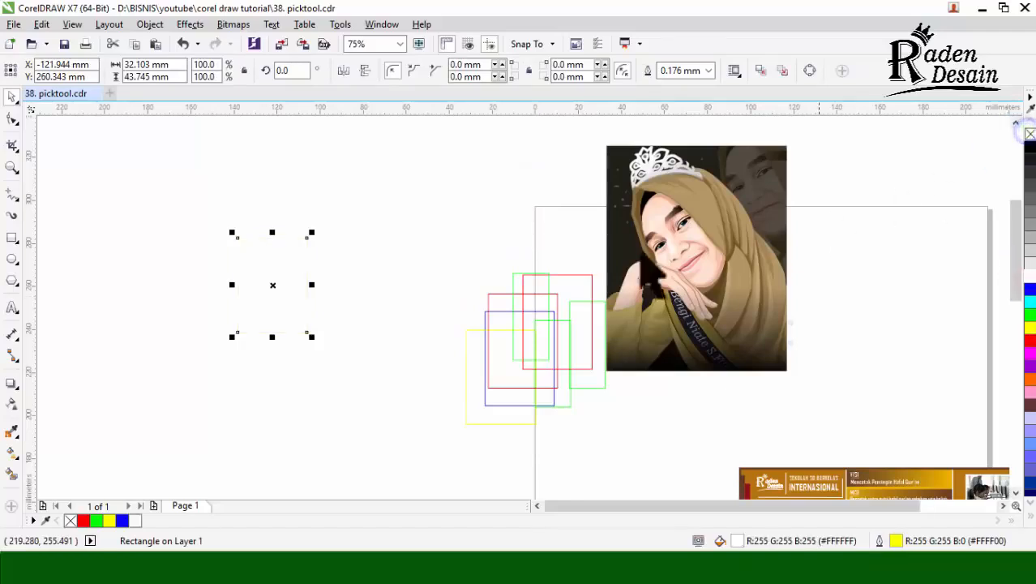
Step: Reselect the invisible white rectangle through its interior, move it about 29 mm right, and find it again with a marquee selection
click(354, 225)
click(305, 271)
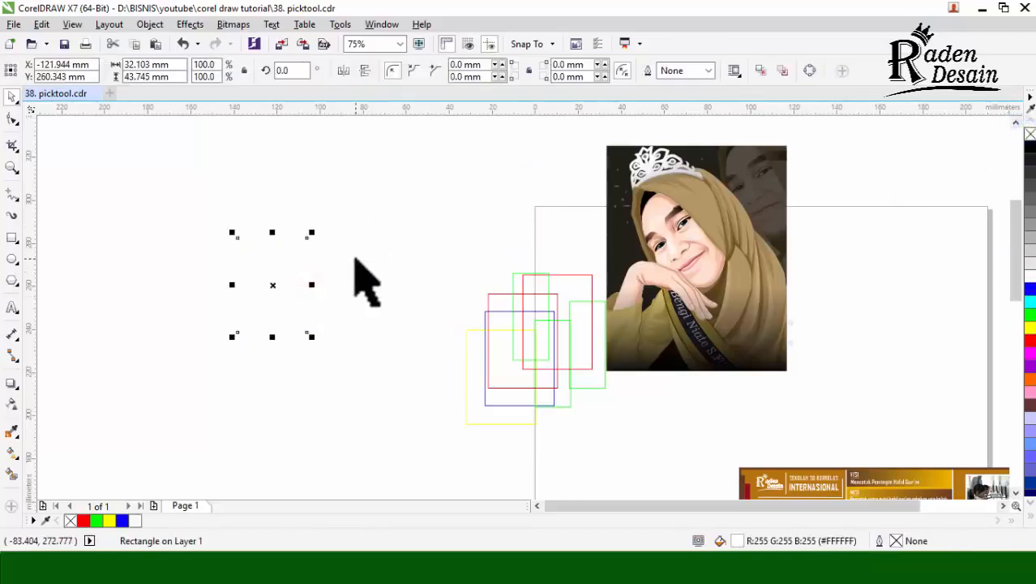
drag(280, 304, 343, 301)
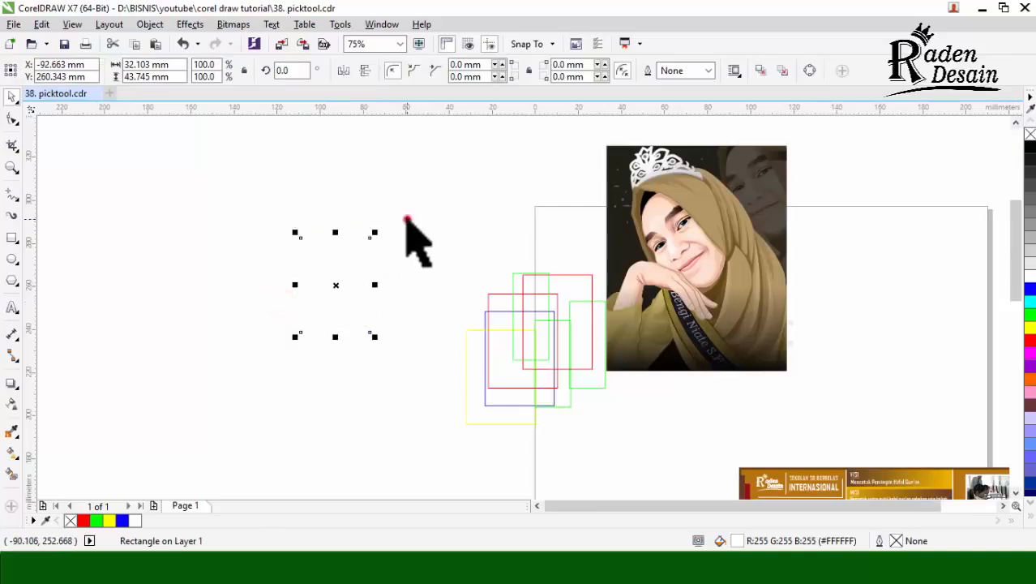
click(407, 220)
drag(103, 160, 411, 535)
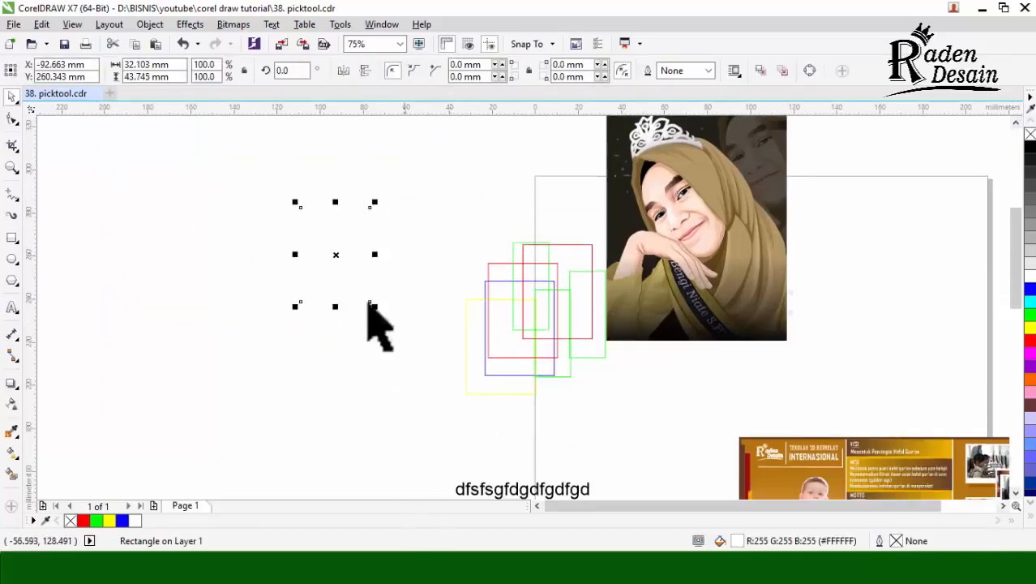
Step: Reselect the invisible white rectangle, fill it with 10% Black, and delete it
click(432, 243)
click(347, 255)
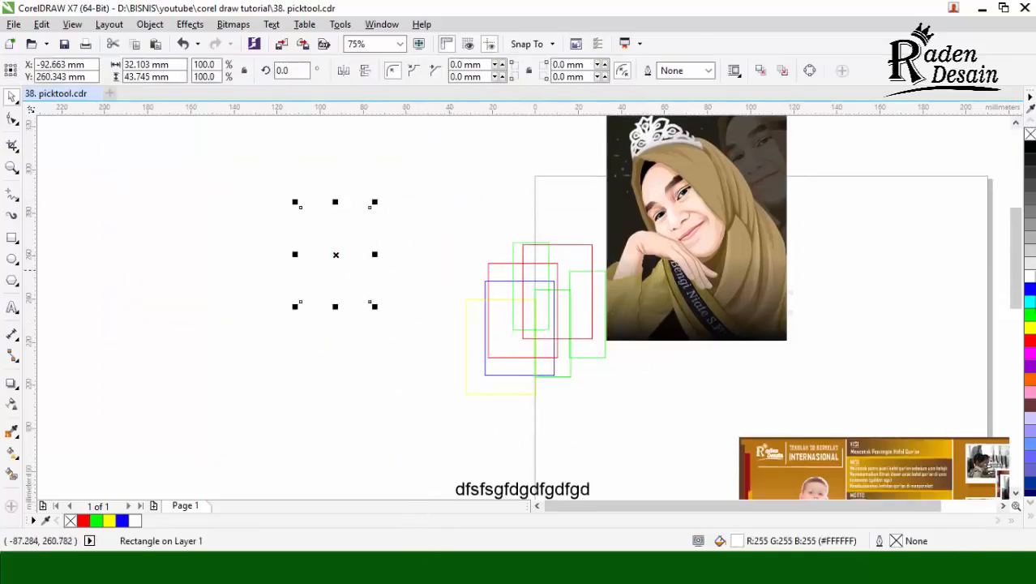
click(1028, 262)
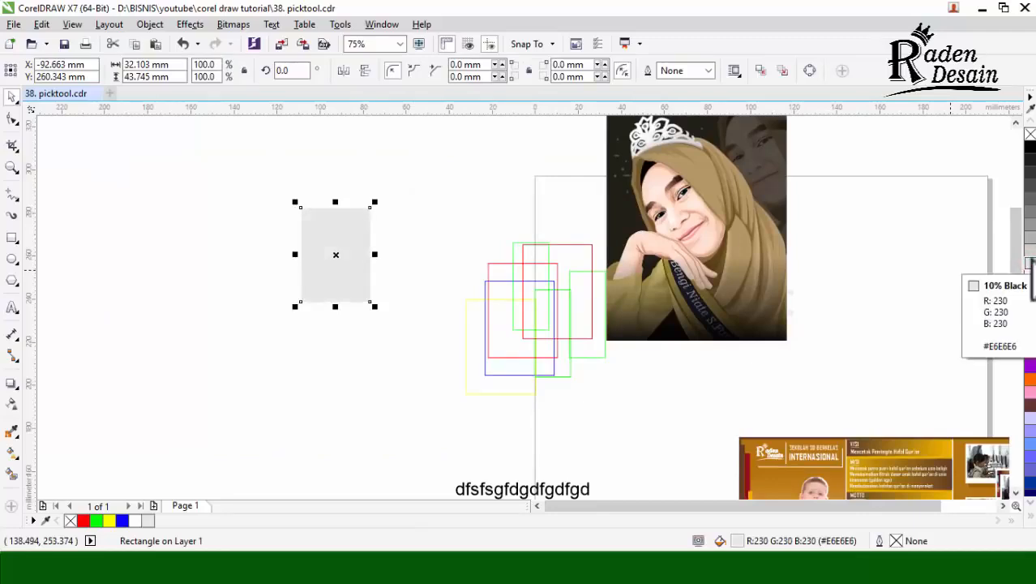
key(Delete)
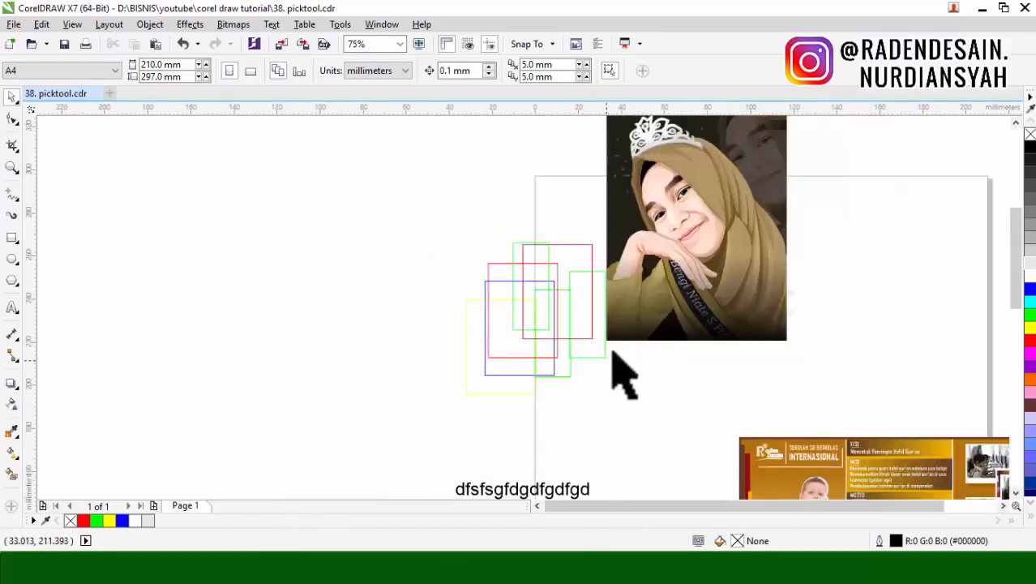
Step: Move the portrait group about 47 mm right off the hidden red rectangle, and undo the move
click(661, 260)
drag(683, 209, 784, 213)
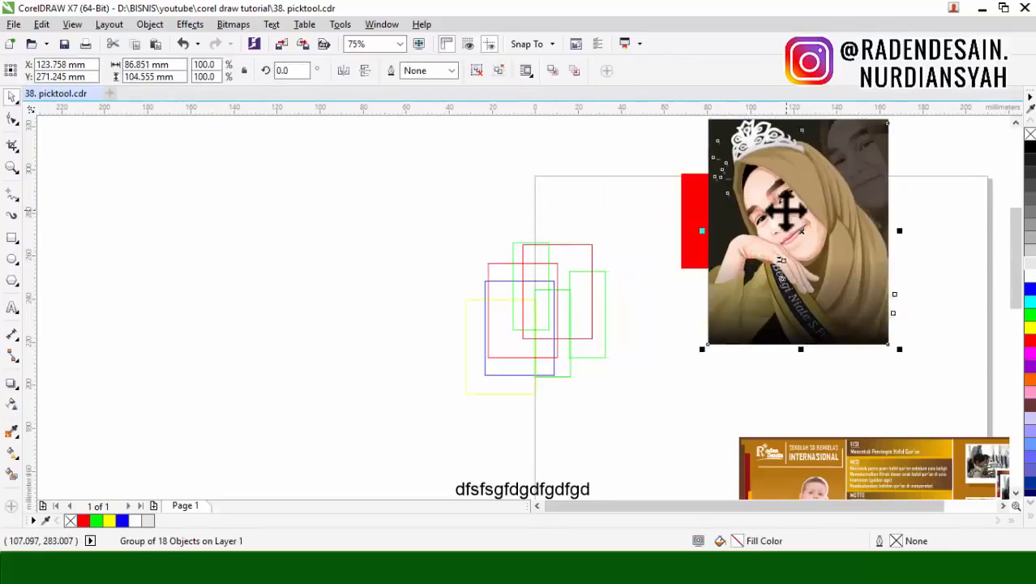
key(ctrl+z)
Step: Move the green rectangle nearest the portrait about 45 mm left and 19 mm up, undo the move, and clear the selection
drag(574, 271, 475, 231)
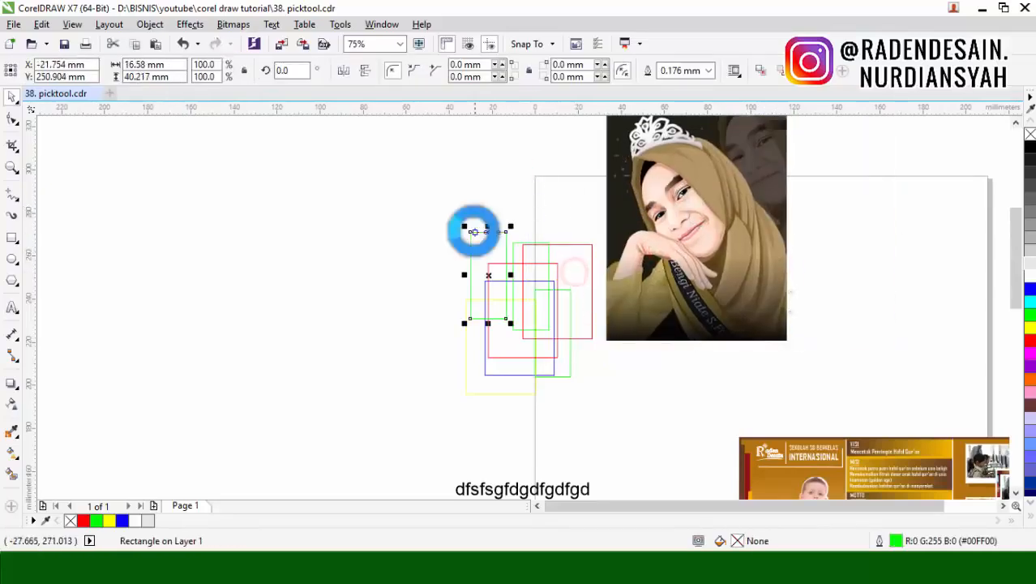
key(ctrl+z)
click(377, 237)
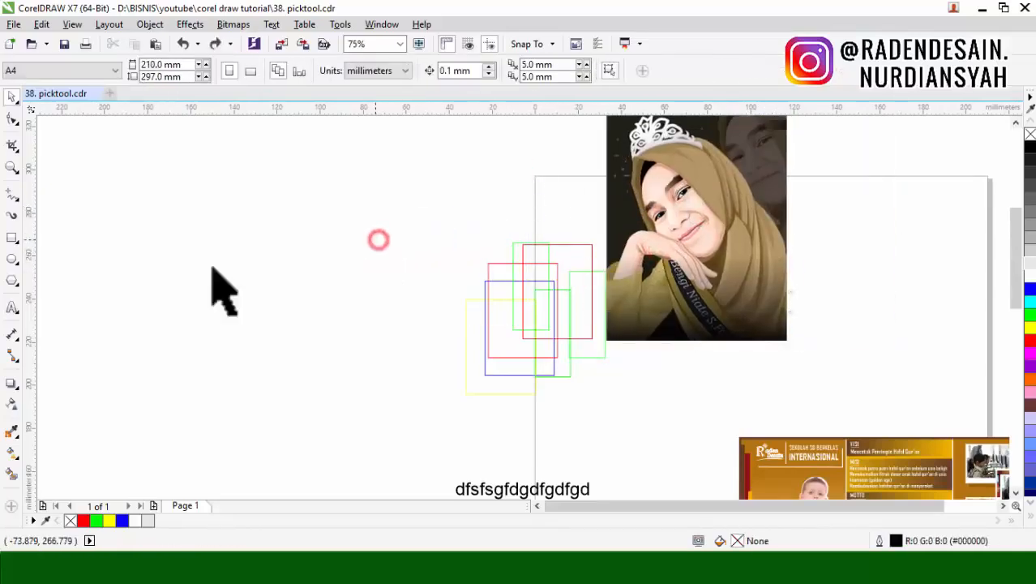
Step: Draw an ellipse about 63 mm wide and 78 mm high in the empty area left of the rectangles
click(12, 257)
drag(104, 187, 250, 365)
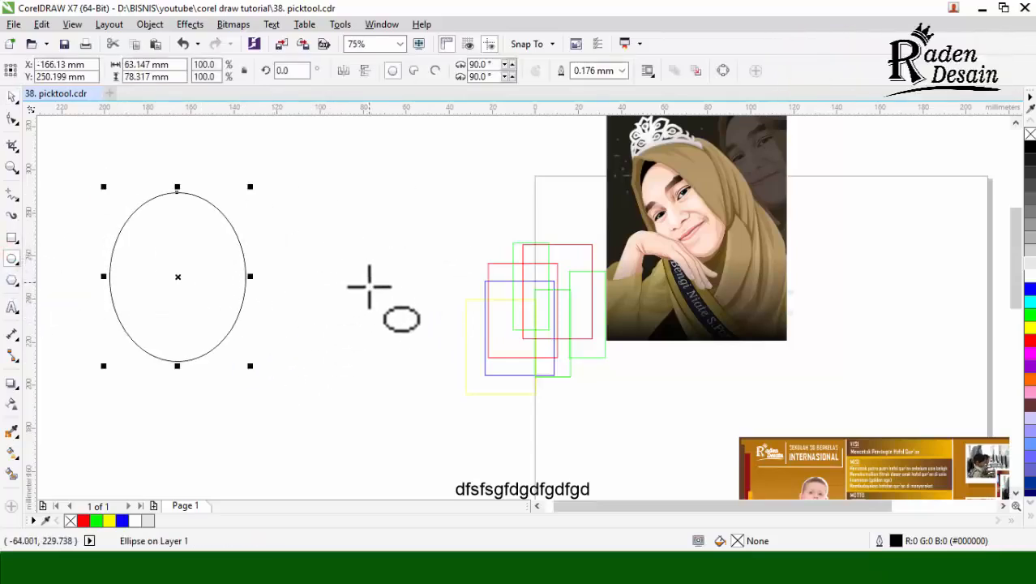
Step: With the Ellipse tool, draw a flat ellipse about 184 by 8 mm and a tiny one over the rectangles, undoing each
drag(204, 254, 598, 235)
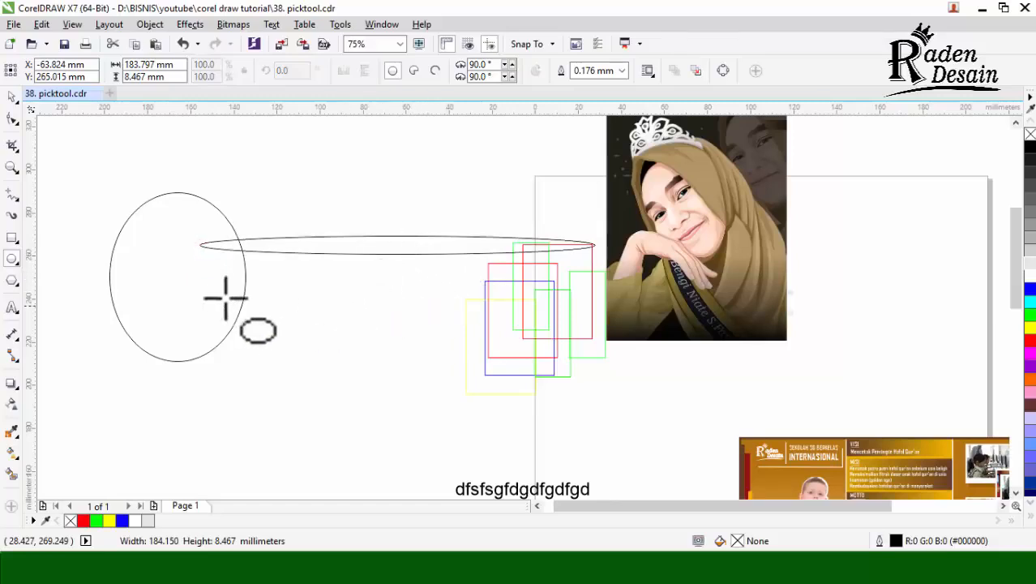
key(ctrl+z)
drag(562, 315, 547, 312)
key(ctrl+z)
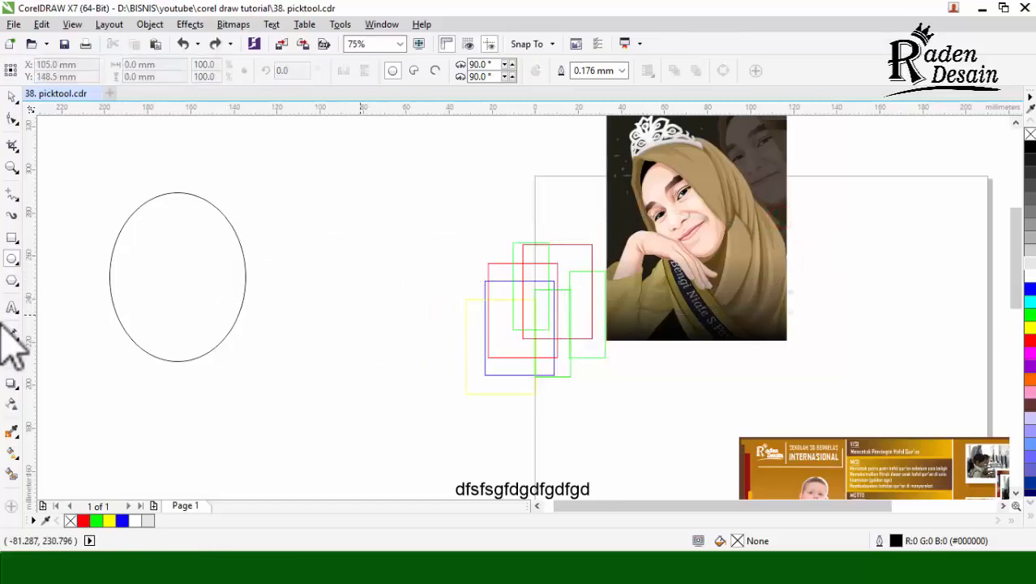
Step: Try to pick the ellipse with the Text tool active, and return to the Pick tool
click(10, 307)
click(199, 202)
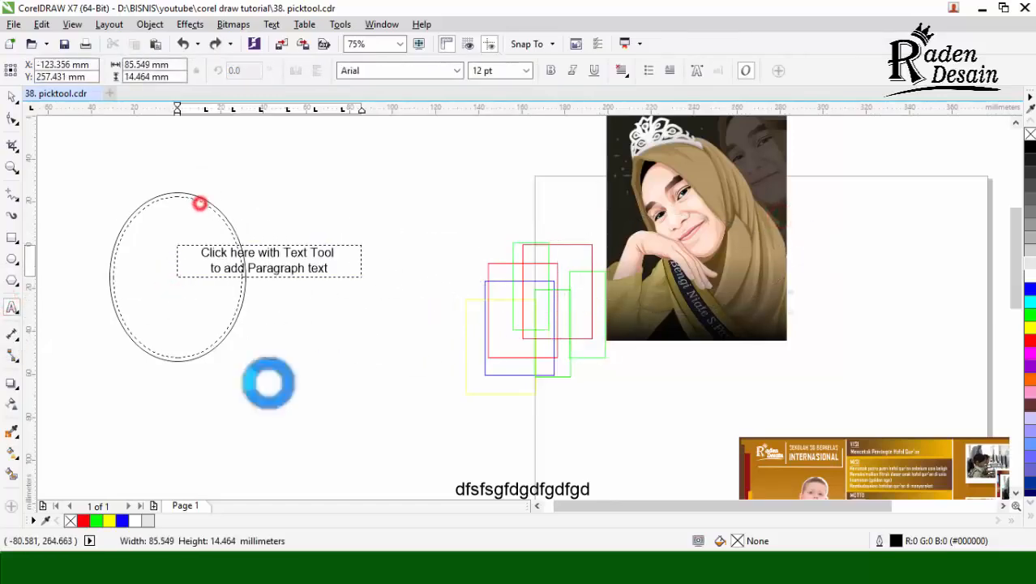
key(ctrl+space)
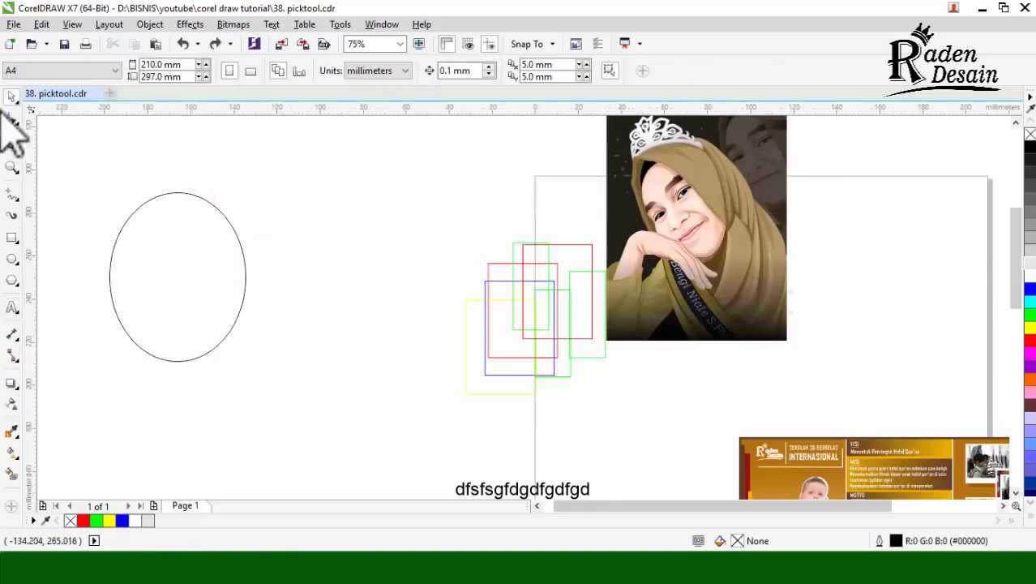
Step: Select the ellipse with the Pick tool and move it about 65 mm right and 2 mm down
click(185, 243)
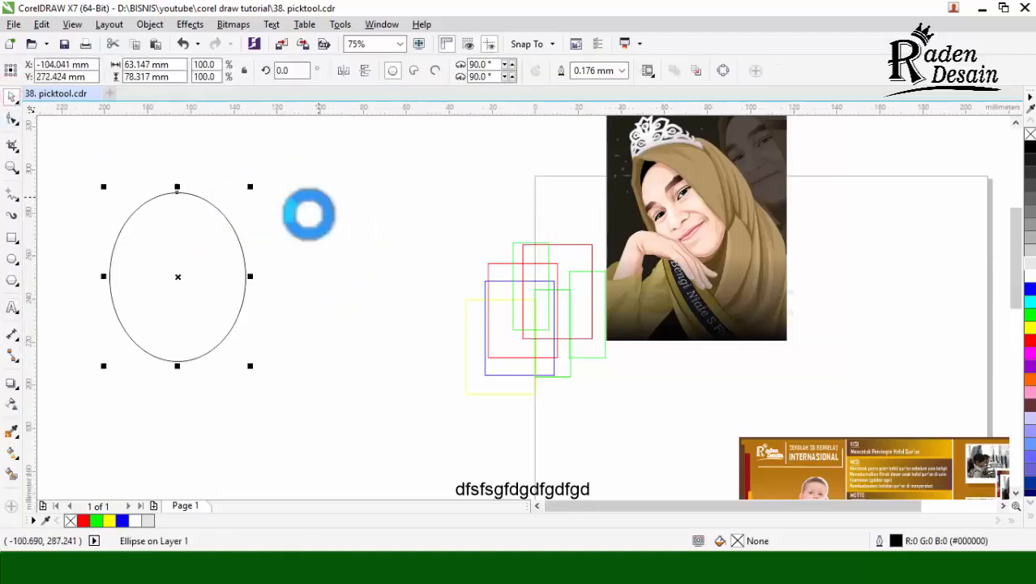
click(311, 260)
drag(195, 272, 337, 277)
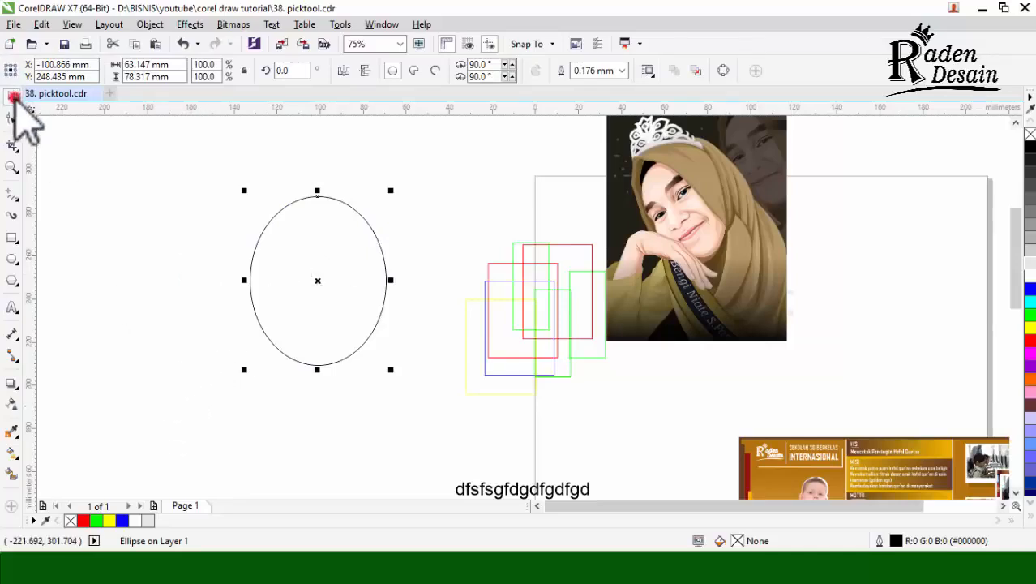
Step: Select all objects at once through the Pick tool, and clear the selection
click(190, 171)
double_click(11, 96)
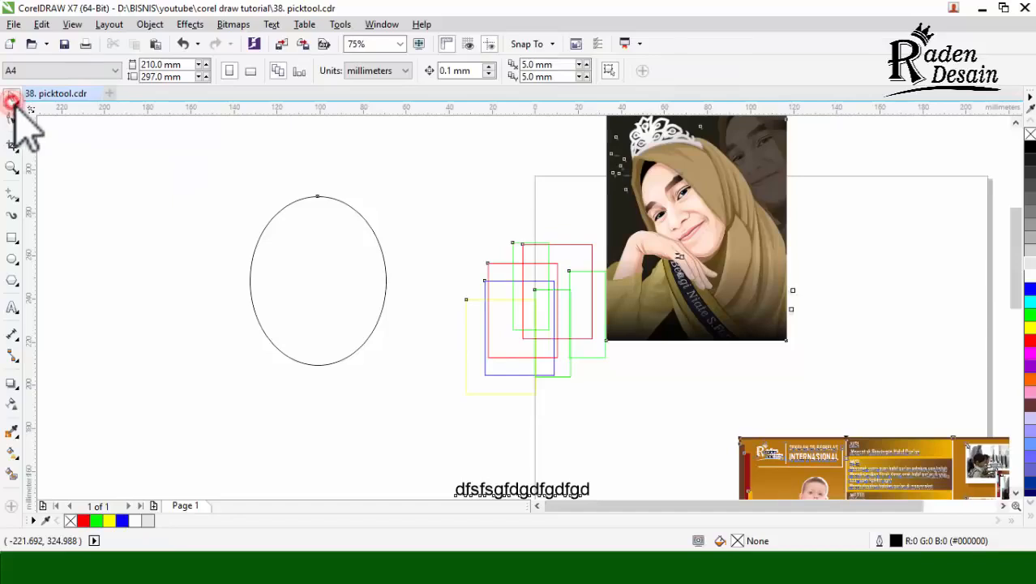
click(144, 173)
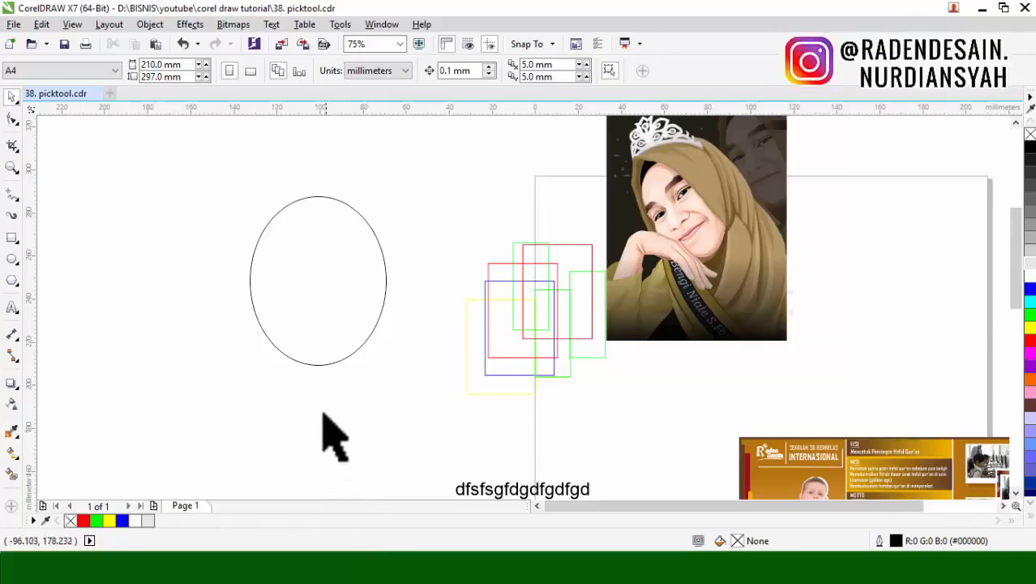
Step: Move the ellipse about 17 mm right and 10 mm down, and resize it to about 54 mm wide and 92 mm high
click(359, 267)
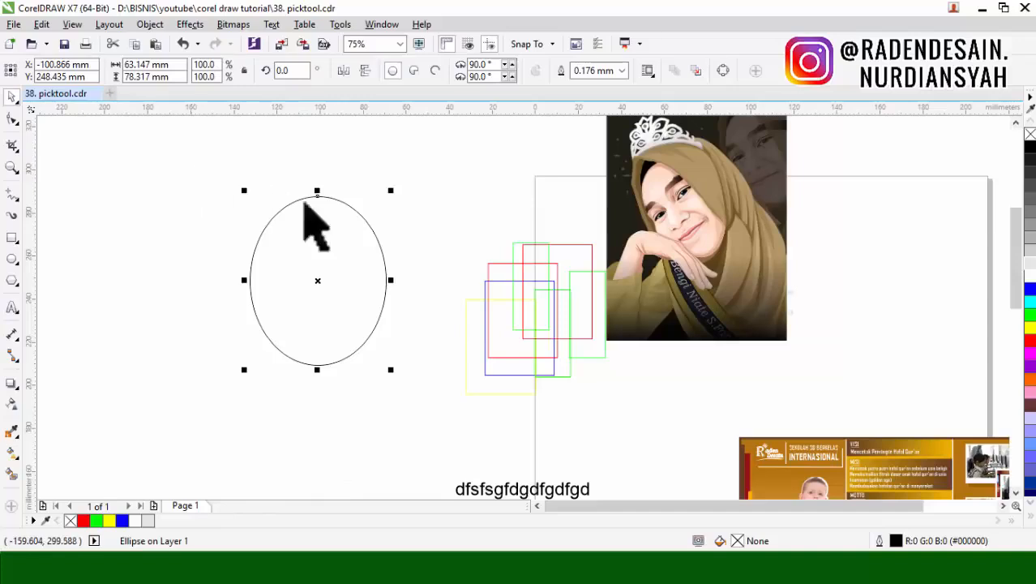
drag(316, 223, 354, 244)
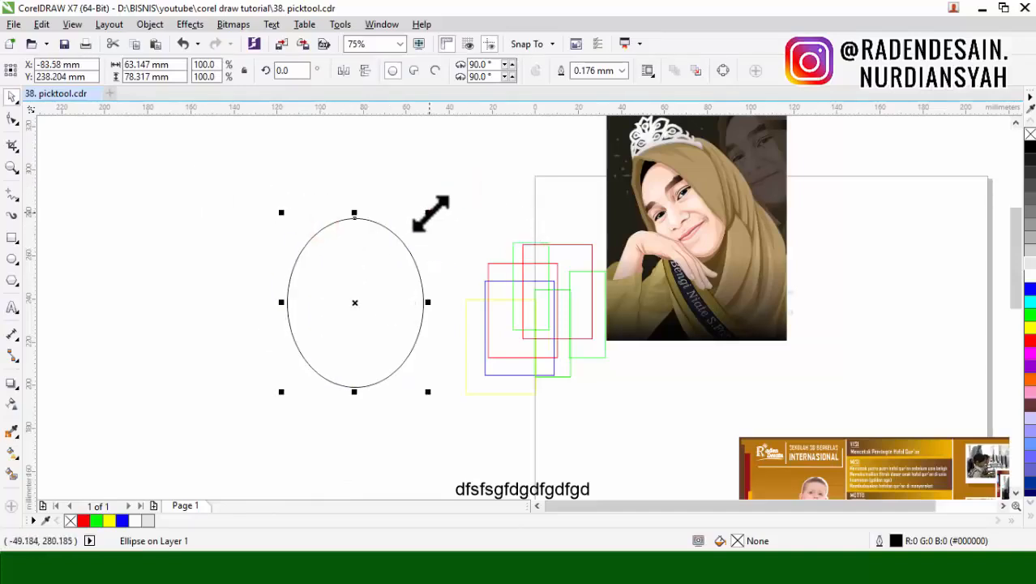
drag(428, 212, 416, 237)
drag(347, 234, 339, 202)
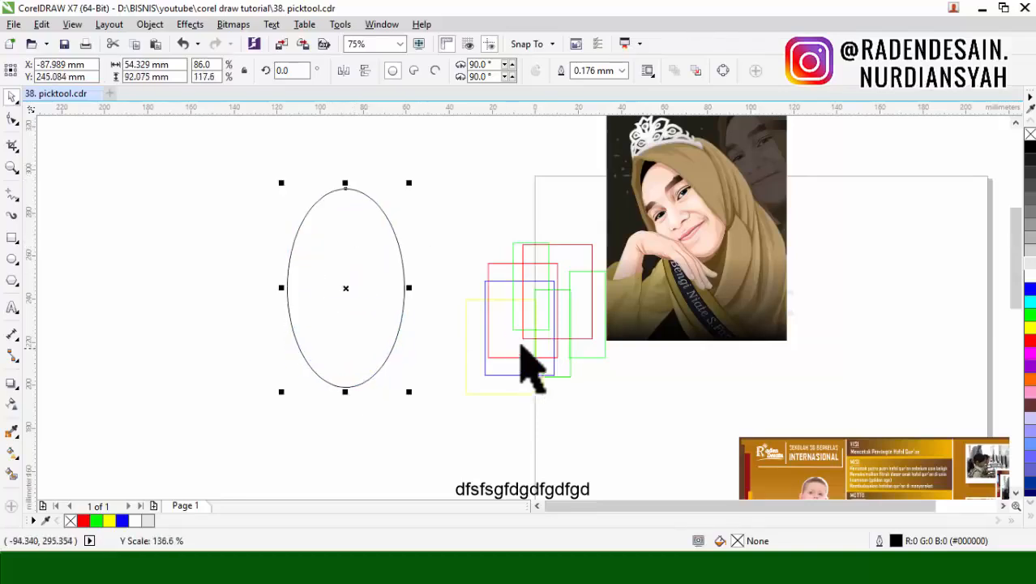
Step: Scale the portrait group proportionally to about 91.3%, and stretch it upward to a height of about 118 mm
click(702, 337)
scroll(705, 343, down, 2)
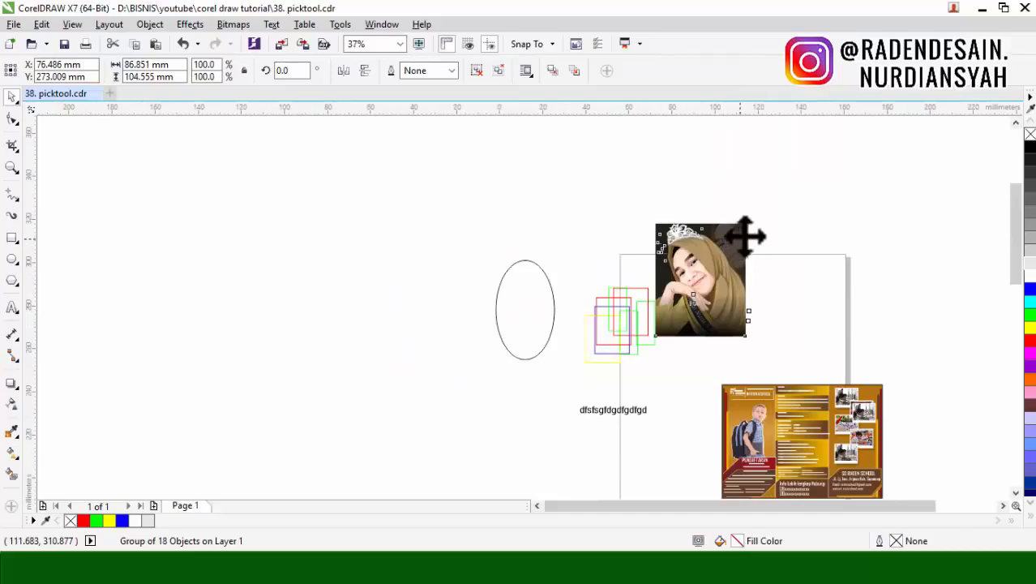
scroll(743, 235, up, 2)
drag(763, 204, 736, 229)
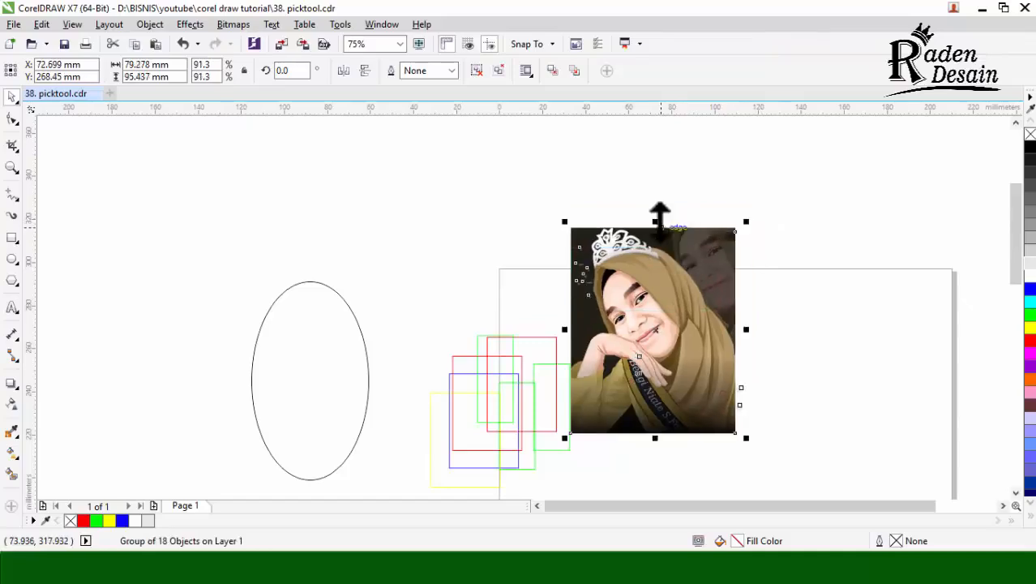
drag(660, 215, 655, 173)
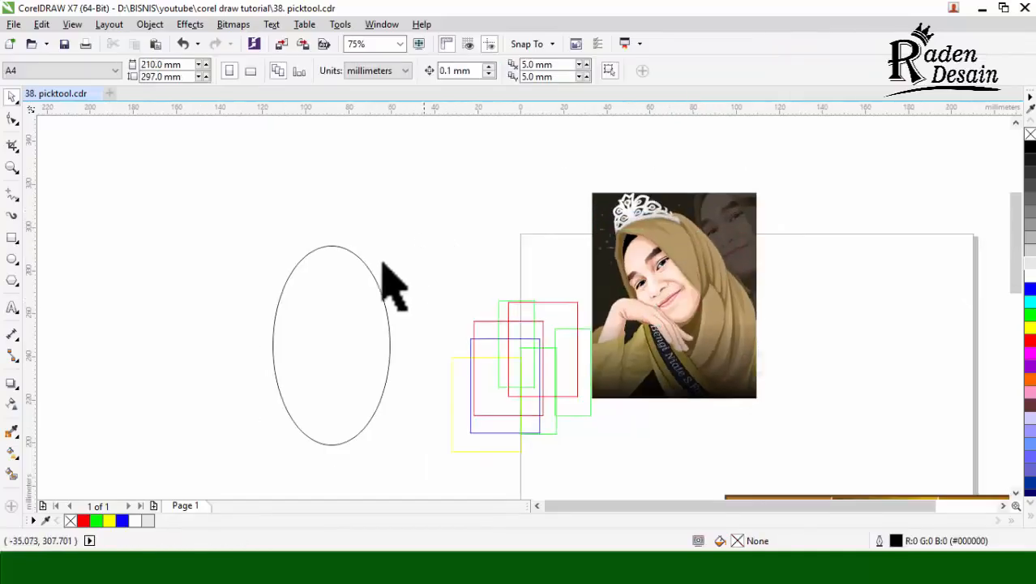
Step: Stretch the ellipse about its centre to about 120 mm high, widen it on its right side, and clear the selection
click(344, 285)
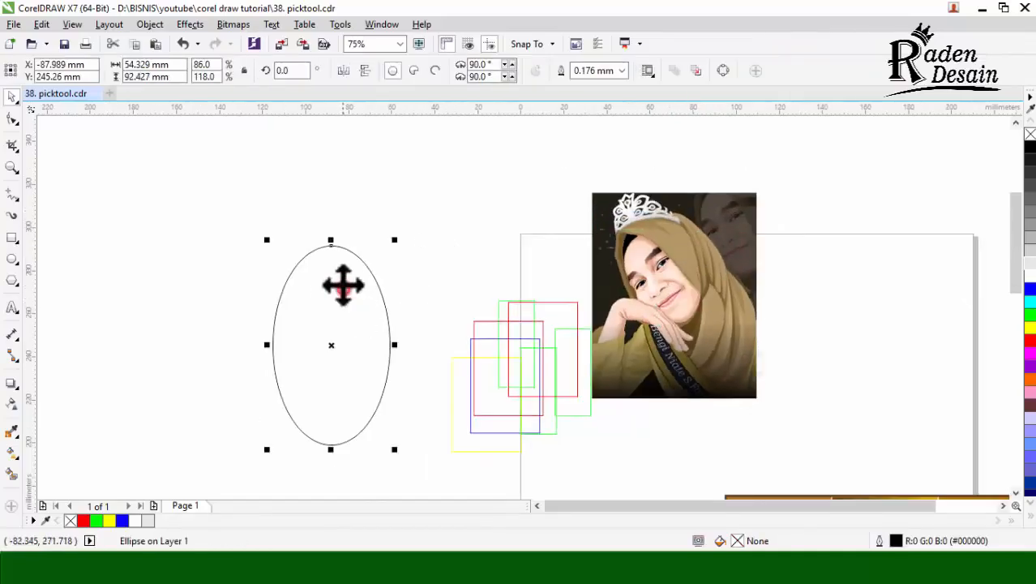
drag(337, 234, 347, 203)
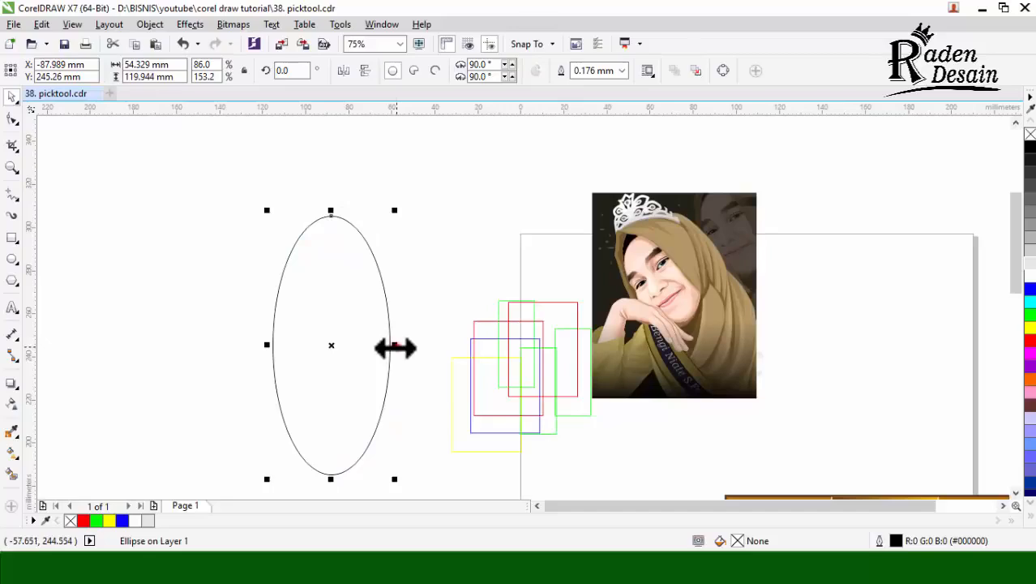
drag(394, 347, 431, 346)
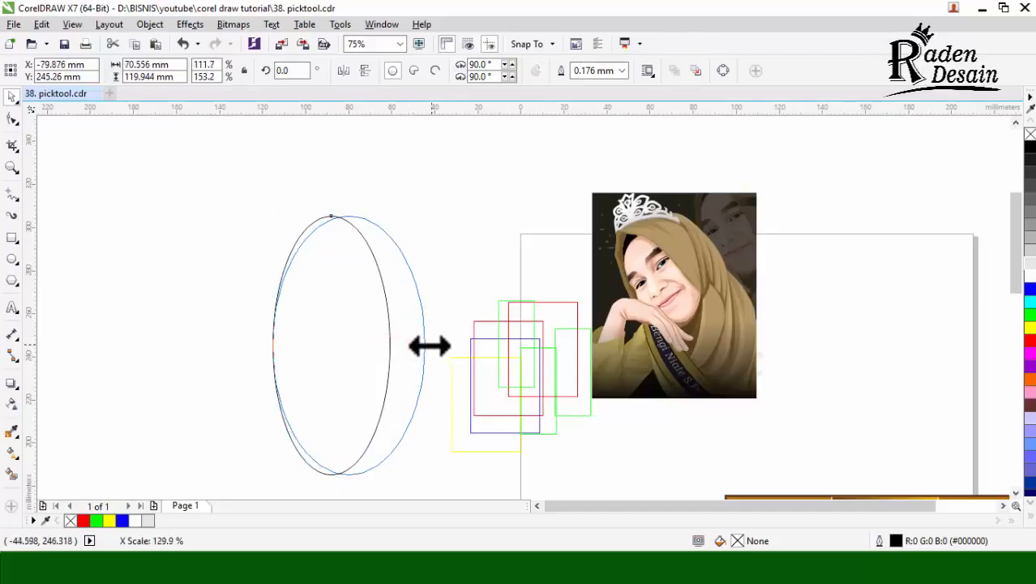
key(shift)
drag(430, 347, 435, 346)
click(446, 233)
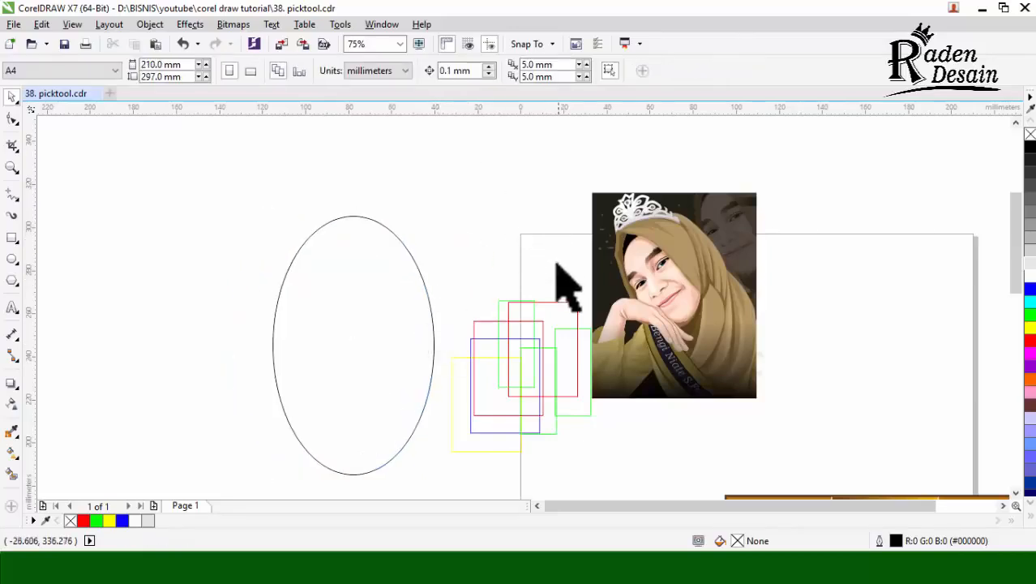
Step: Move a red rectangle about 30 mm left and 58 mm up, and skew it horizontally to the right into a parallelogram
drag(555, 314, 490, 190)
scroll(463, 159, up, 2)
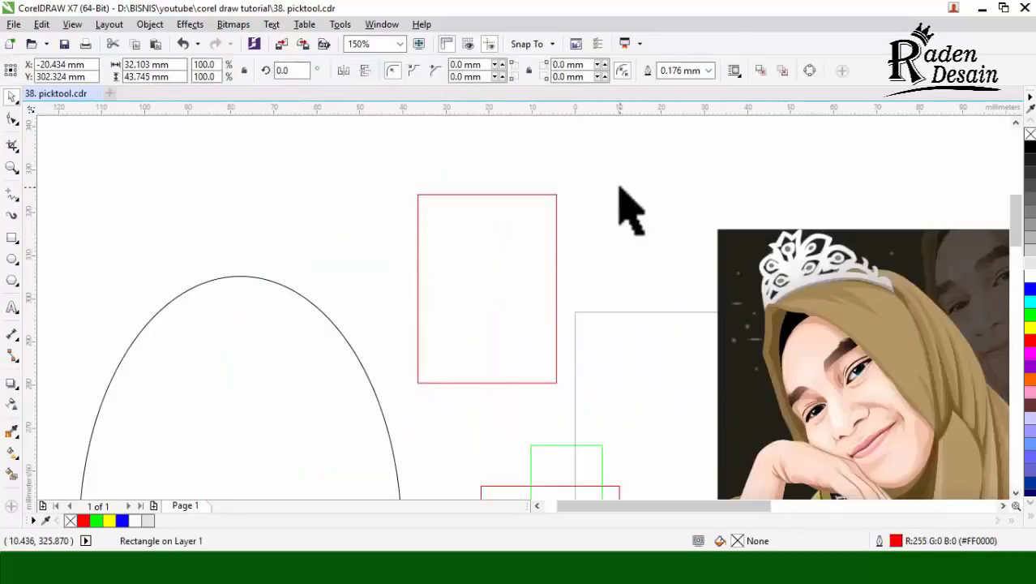
click(515, 264)
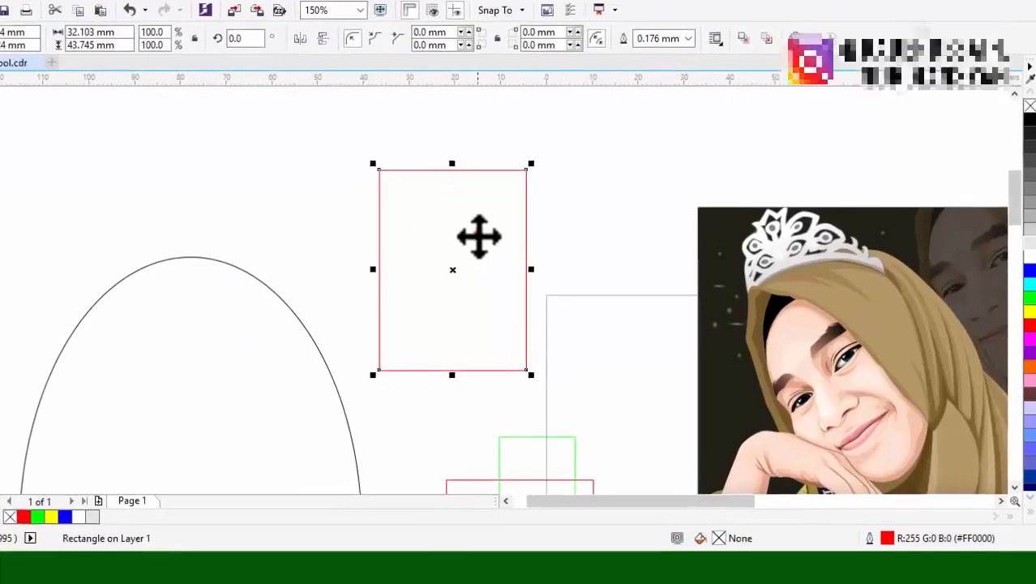
click(510, 251)
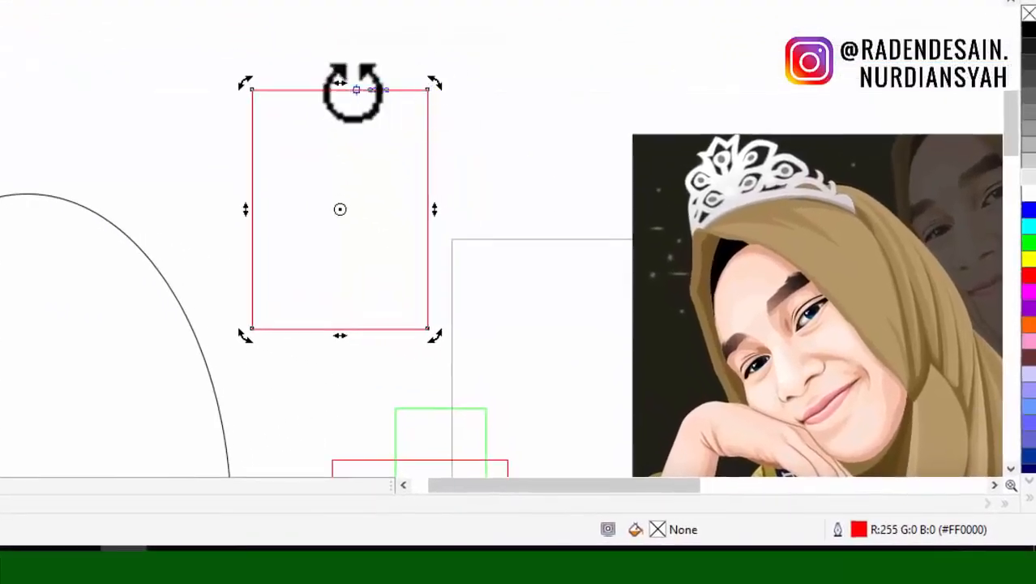
drag(347, 83, 562, 112)
click(384, 120)
click(511, 122)
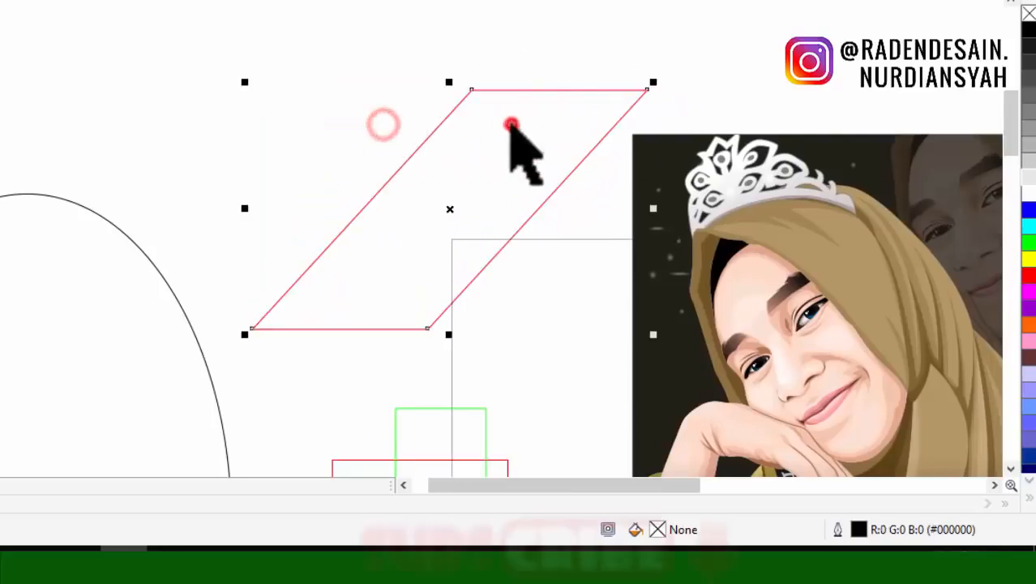
Step: Skew a copy of the red parallelogram horizontally to the left, keeping the original shape, and deselect it
click(539, 105)
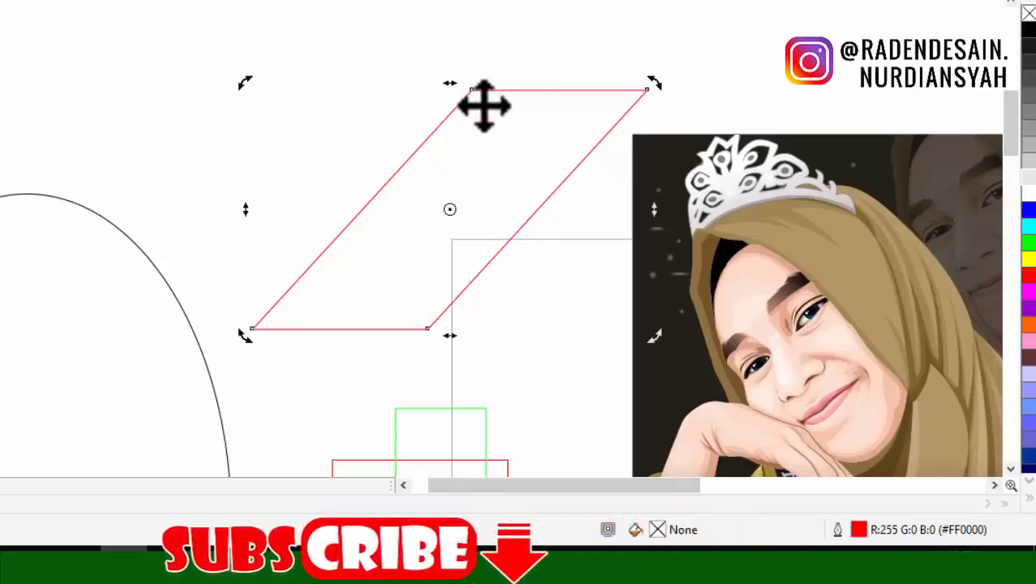
drag(450, 87, 155, 135)
right_click(155, 137)
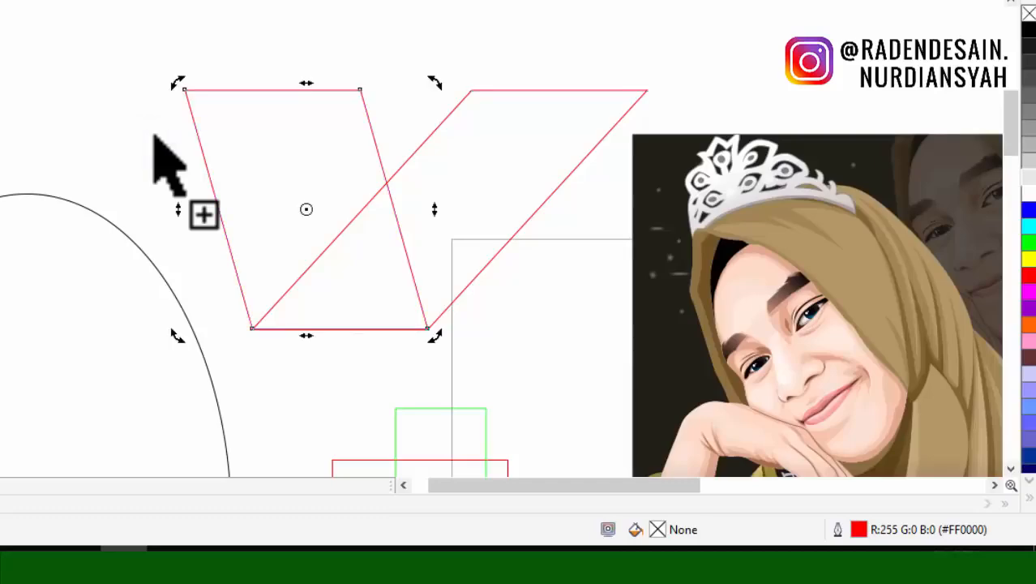
click(122, 115)
Step: Select each of the two skewed red shapes in turn, and clear the selection
click(308, 123)
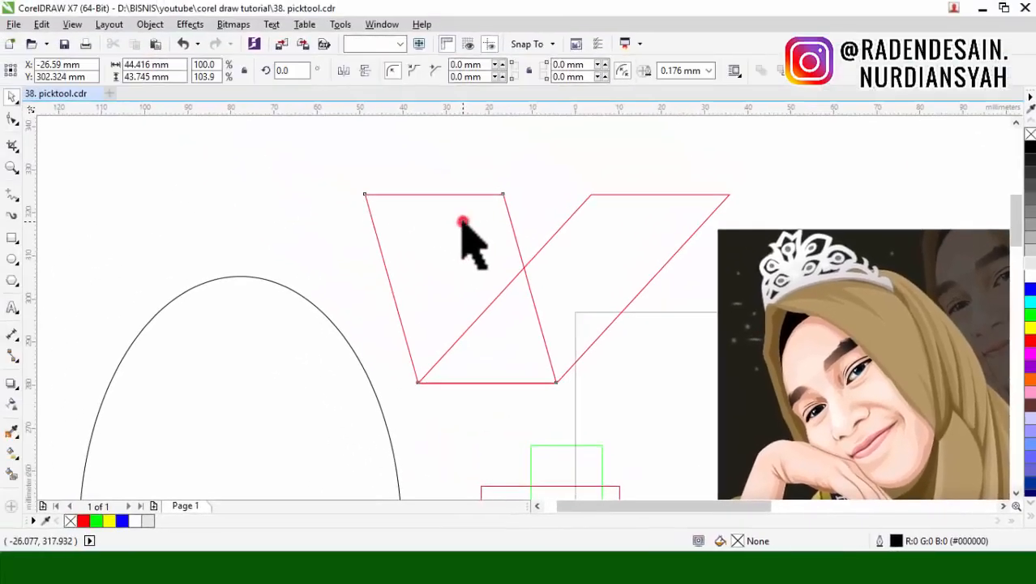
click(462, 223)
click(575, 157)
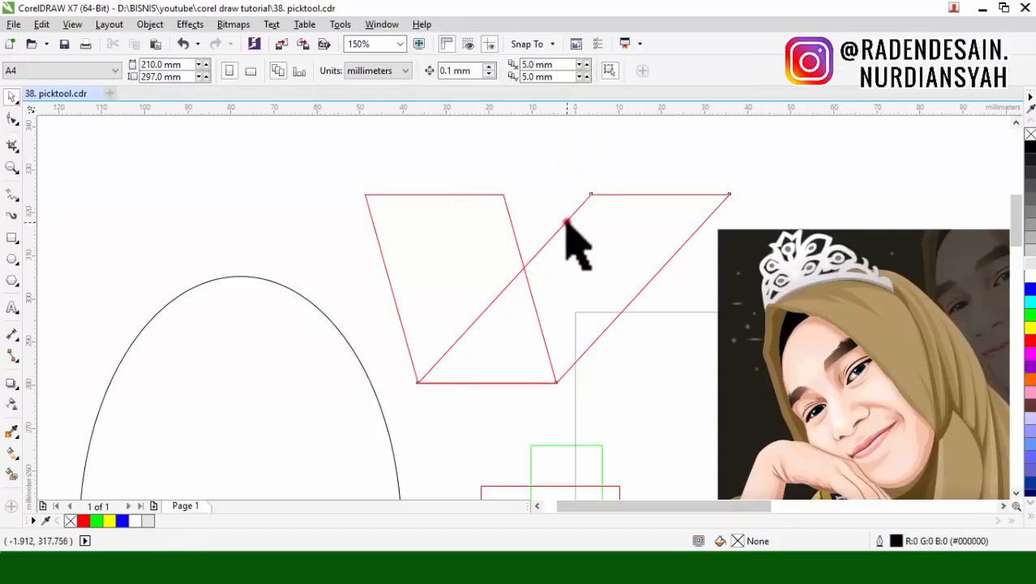
click(566, 220)
scroll(542, 271, down, 2)
click(695, 151)
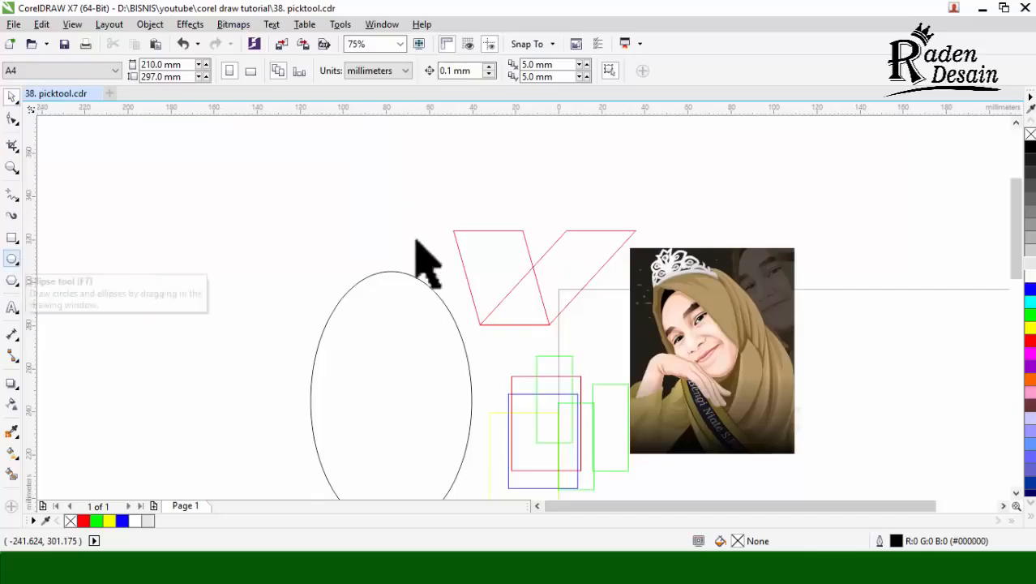
Step: Draw a circle about 44 mm across above the ellipse with the Ellipse tool, and delete it
click(11, 259)
drag(219, 185, 314, 231)
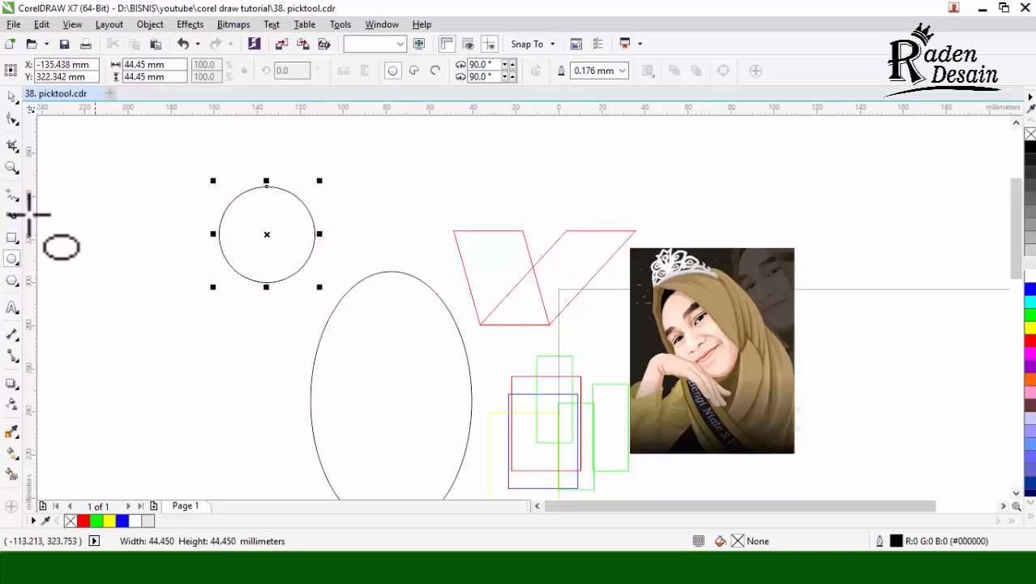
click(12, 96)
key(Delete)
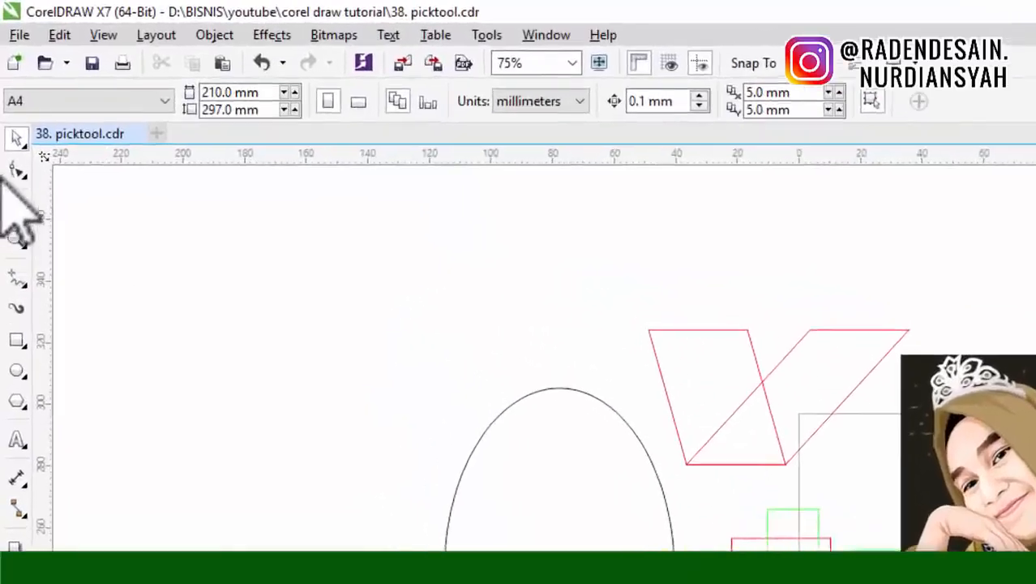
Step: Choose the Freehand Pick tool
click(14, 98)
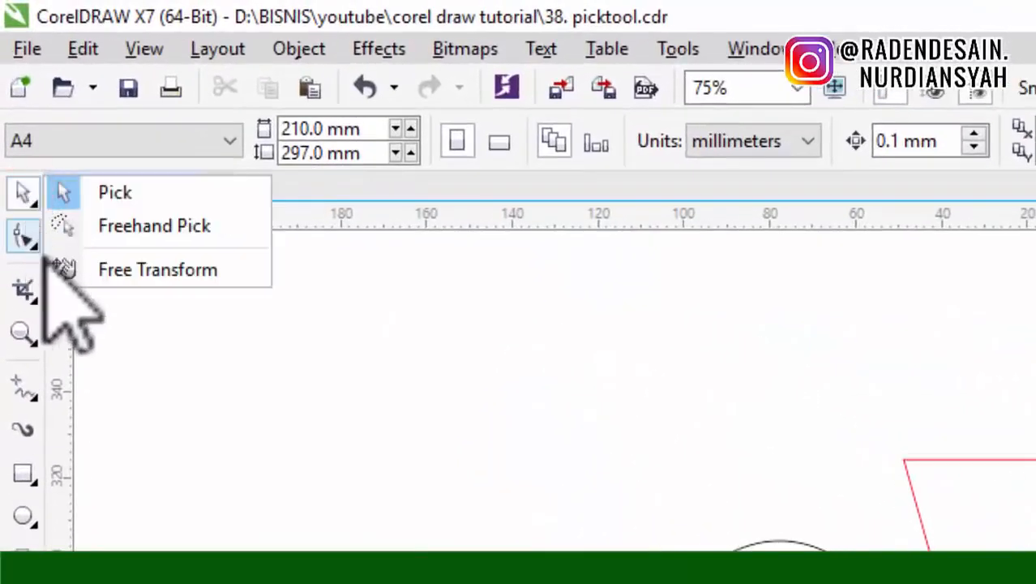
click(154, 226)
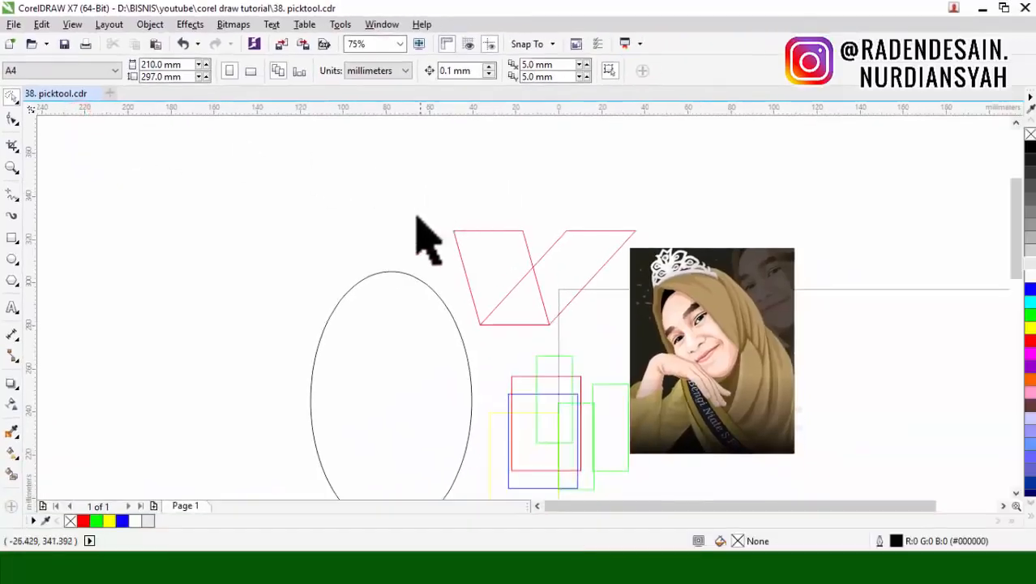
scroll(578, 238, down, 1)
scroll(672, 278, down, 1)
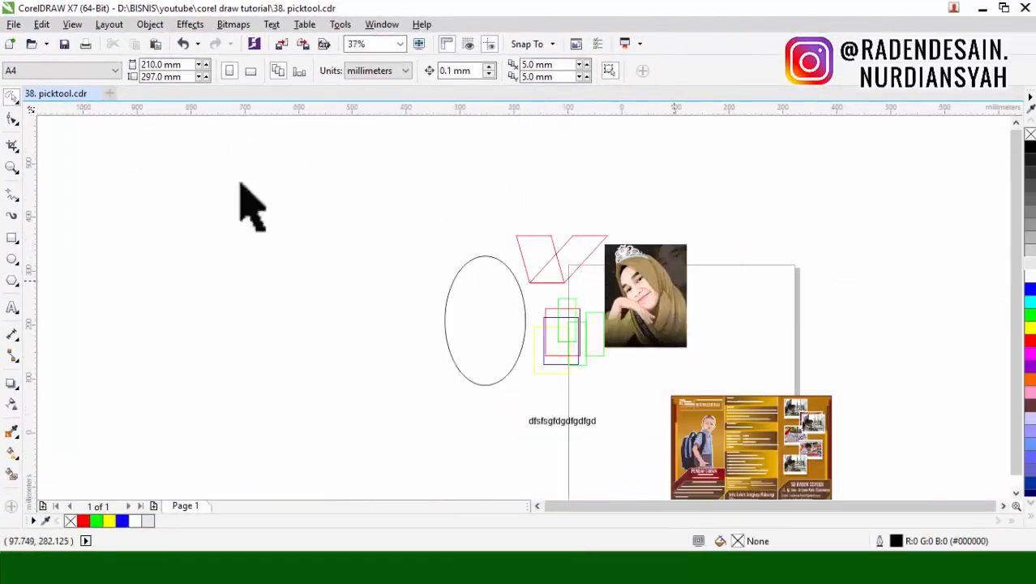
Step: Switch back to the Pick tool and marquee-select all objects on and around the page with a rectangular marquee
click(13, 100)
click(51, 96)
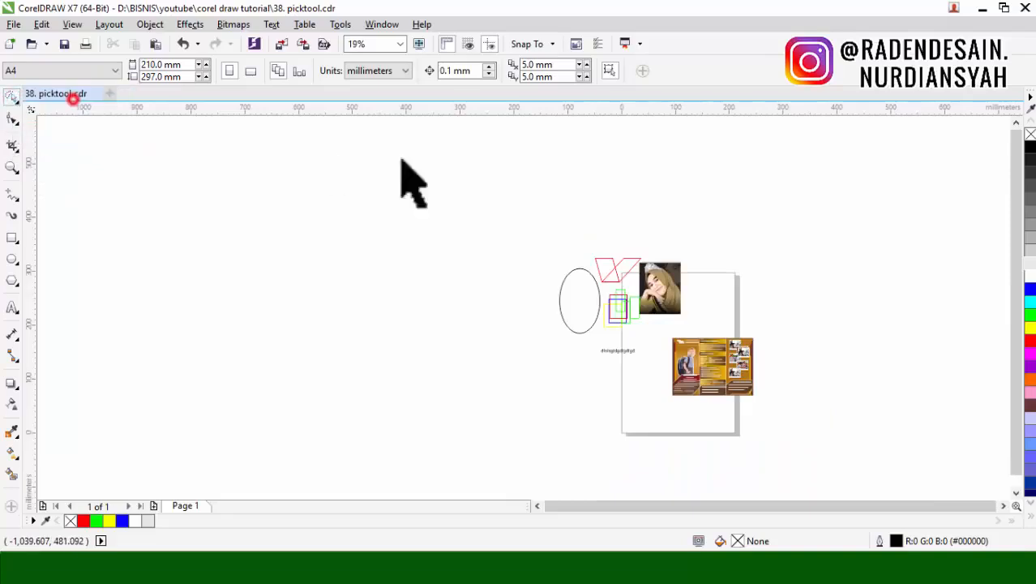
mouse_move(494, 210)
mouse_down()
mouse_move(509, 244)
mouse_move(924, 422)
mouse_move(803, 451)
mouse_up()
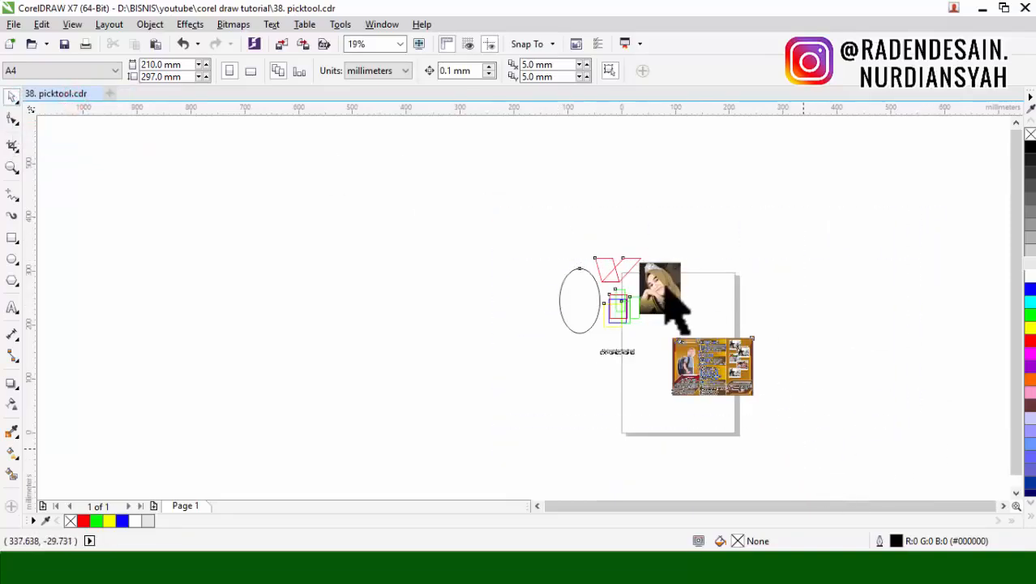
scroll(667, 283, up, 1)
Step: Spread the overlapping red, green, blue and yellow rectangles apart around the text, and clear the selection
click(578, 352)
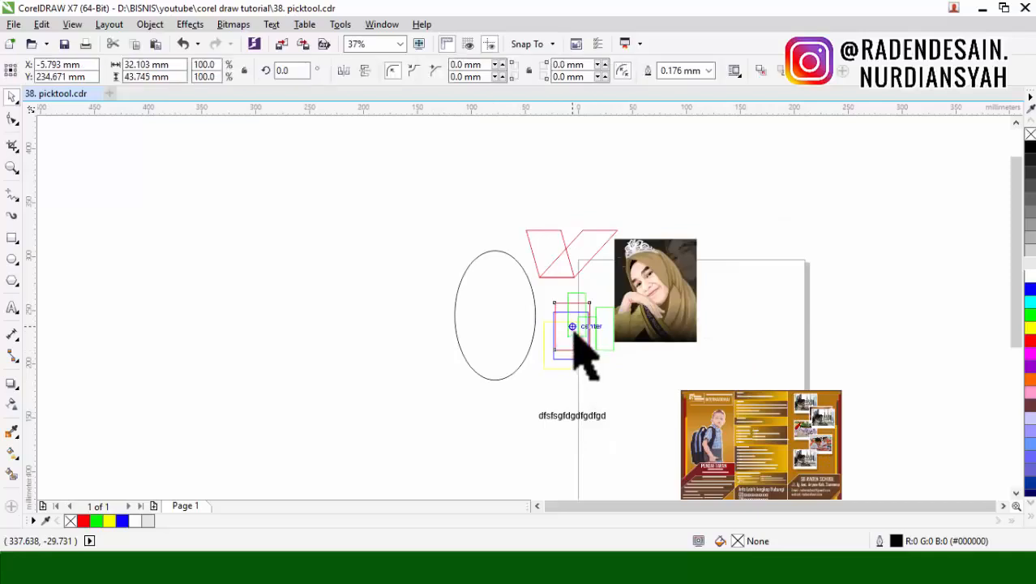
drag(580, 328, 524, 445)
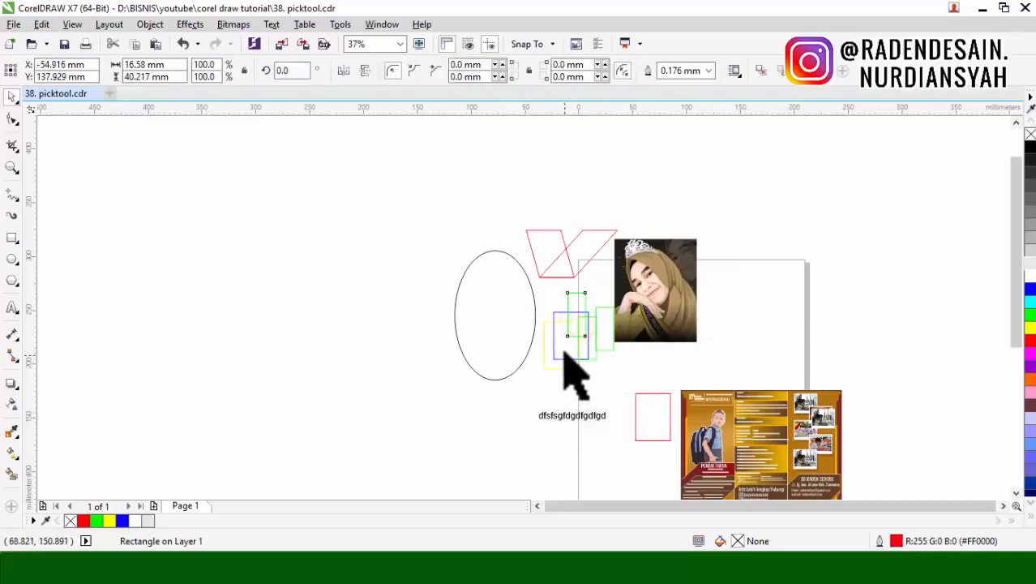
drag(565, 348, 622, 446)
drag(561, 341, 619, 377)
drag(587, 358, 557, 402)
click(520, 386)
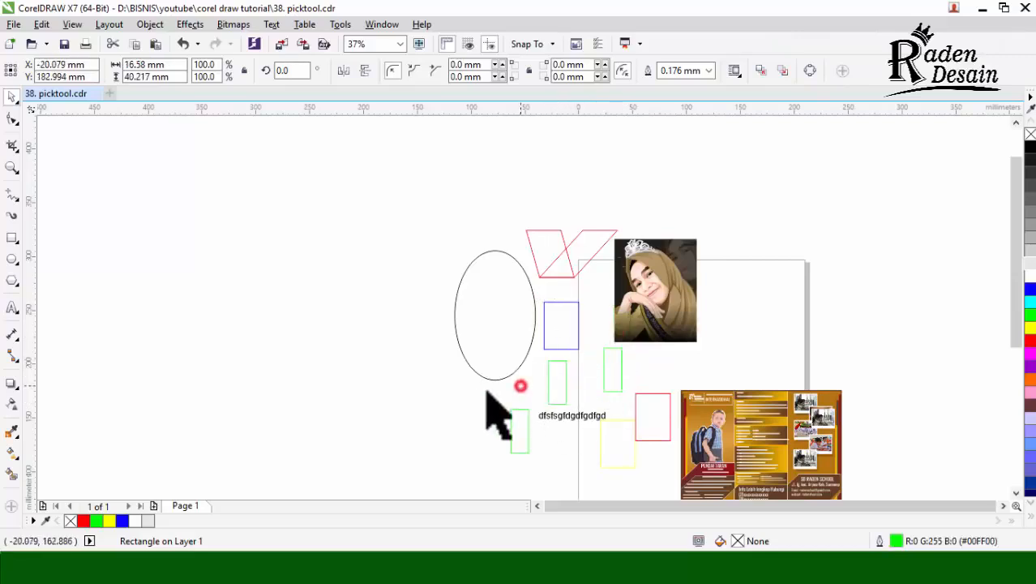
Step: Lasso the ellipse, both skewed shapes, blue rectangle and hidden red rectangle with Freehand Pick, and move them about 95 mm left and 46 mm up
click(9, 98)
click(67, 113)
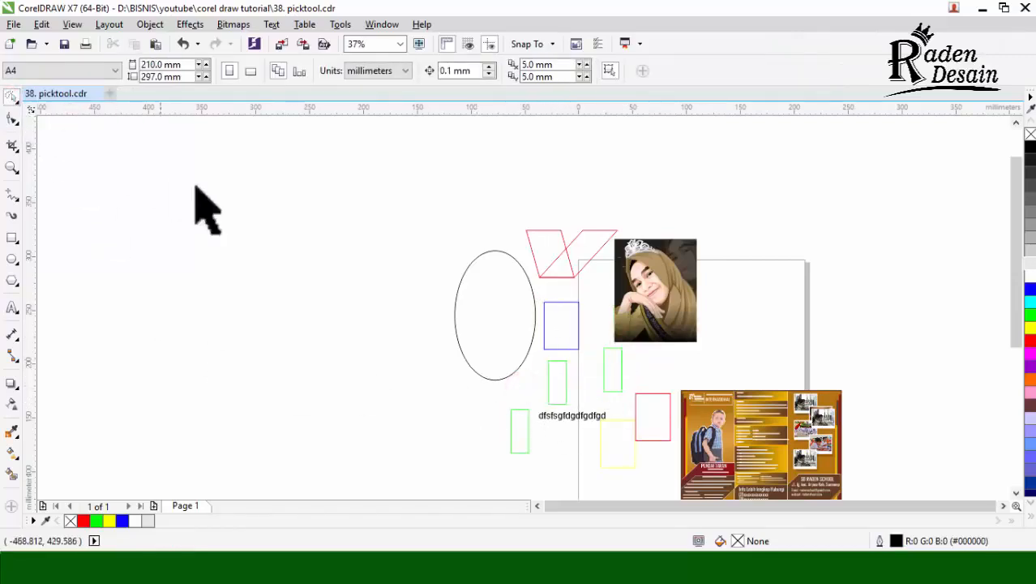
mouse_move(478, 216)
mouse_down()
mouse_move(542, 215)
mouse_move(585, 194)
mouse_move(757, 202)
mouse_move(798, 260)
mouse_move(782, 342)
mouse_move(743, 366)
mouse_move(684, 365)
mouse_move(597, 338)
mouse_move(496, 398)
mouse_move(455, 397)
mouse_move(417, 319)
mouse_move(387, 195)
mouse_up()
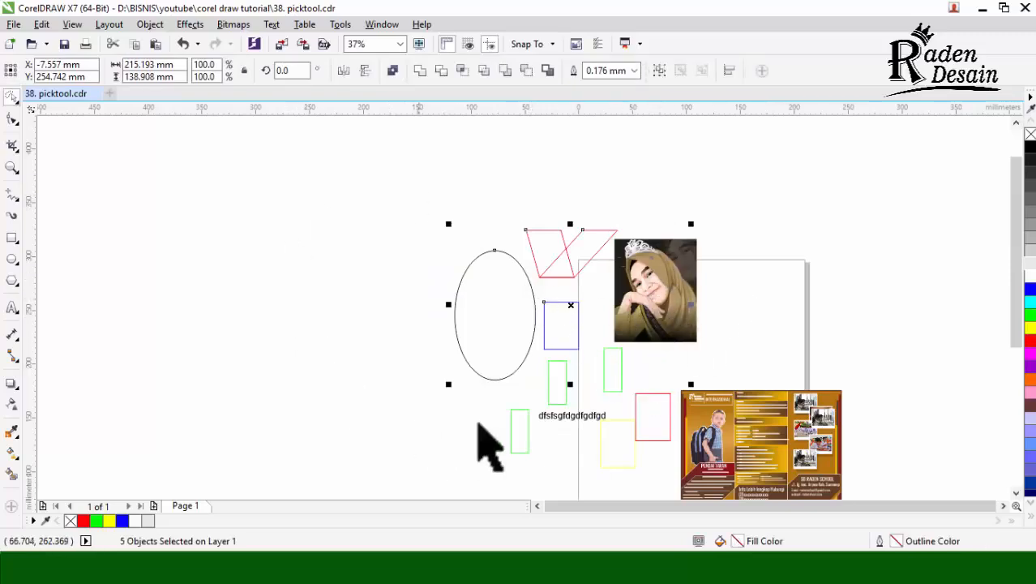
drag(570, 310, 476, 257)
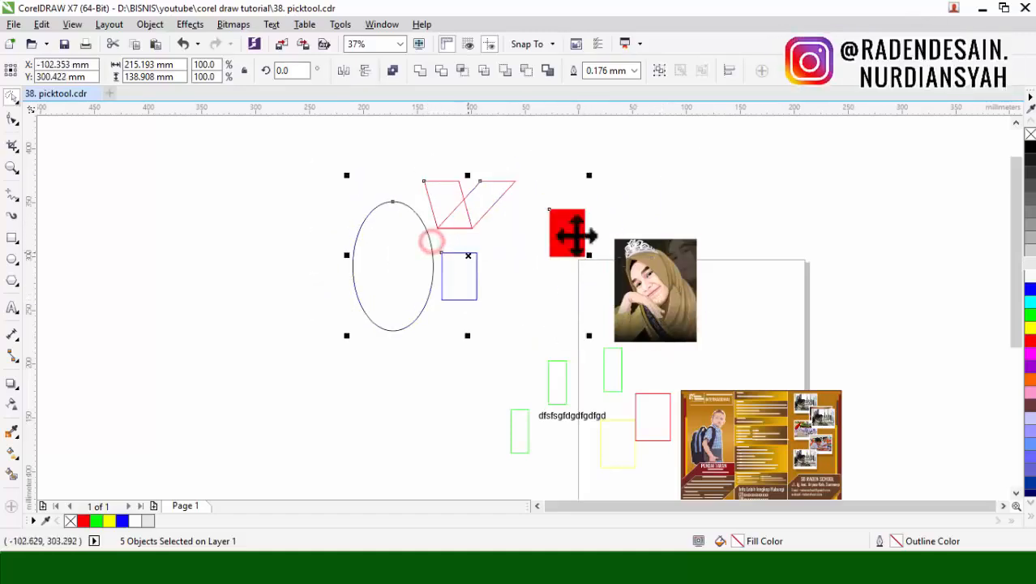
click(729, 199)
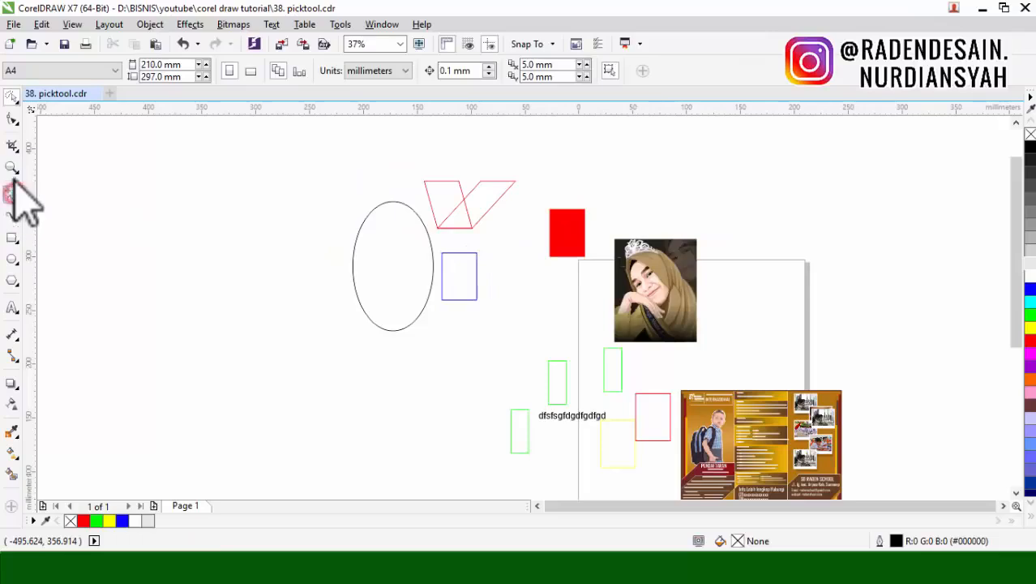
Step: Lasso the same five objects again with Freehand Pick, move them about 16 mm right and 73 mm down, and deselect them
click(13, 97)
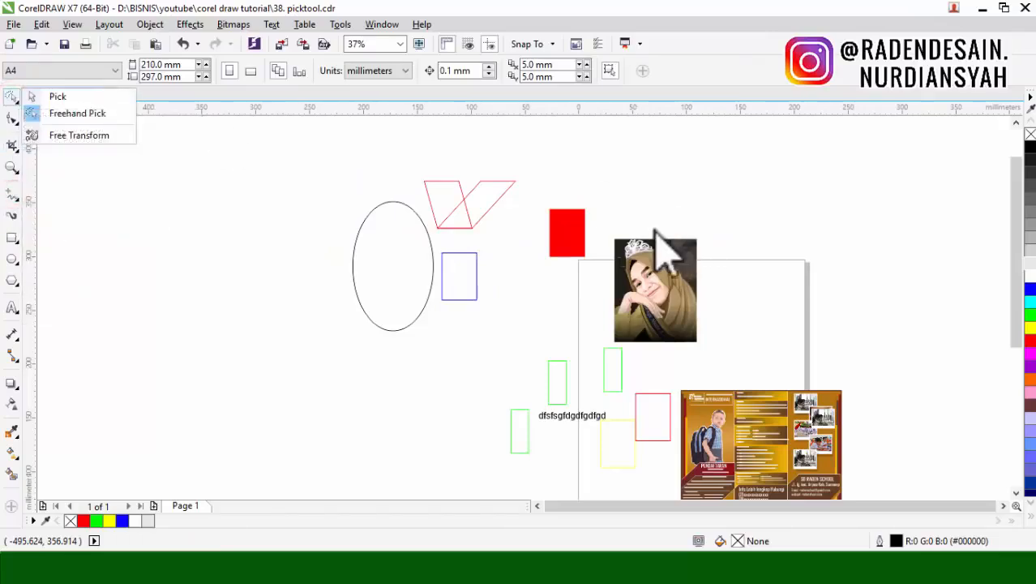
click(8, 102)
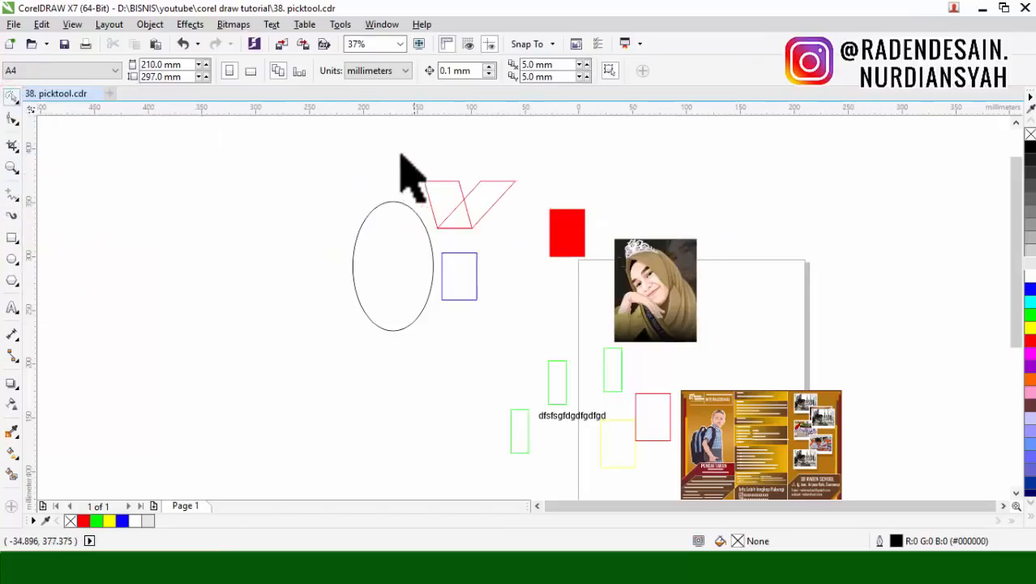
mouse_move(327, 170)
mouse_down()
mouse_move(738, 164)
mouse_move(827, 226)
mouse_move(829, 281)
mouse_move(801, 330)
mouse_move(751, 343)
mouse_move(699, 303)
mouse_move(653, 323)
mouse_move(688, 300)
mouse_move(641, 316)
mouse_move(630, 297)
mouse_move(619, 340)
mouse_move(605, 314)
mouse_move(589, 319)
mouse_move(555, 300)
mouse_move(449, 382)
mouse_move(356, 382)
mouse_move(287, 302)
mouse_move(285, 204)
mouse_move(302, 175)
mouse_up()
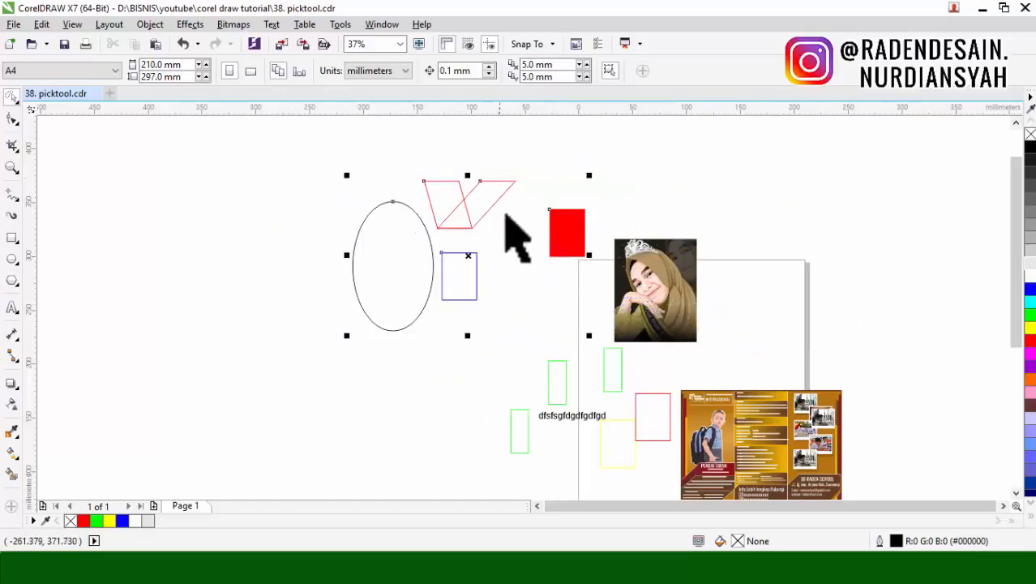
drag(368, 259, 495, 332)
click(750, 307)
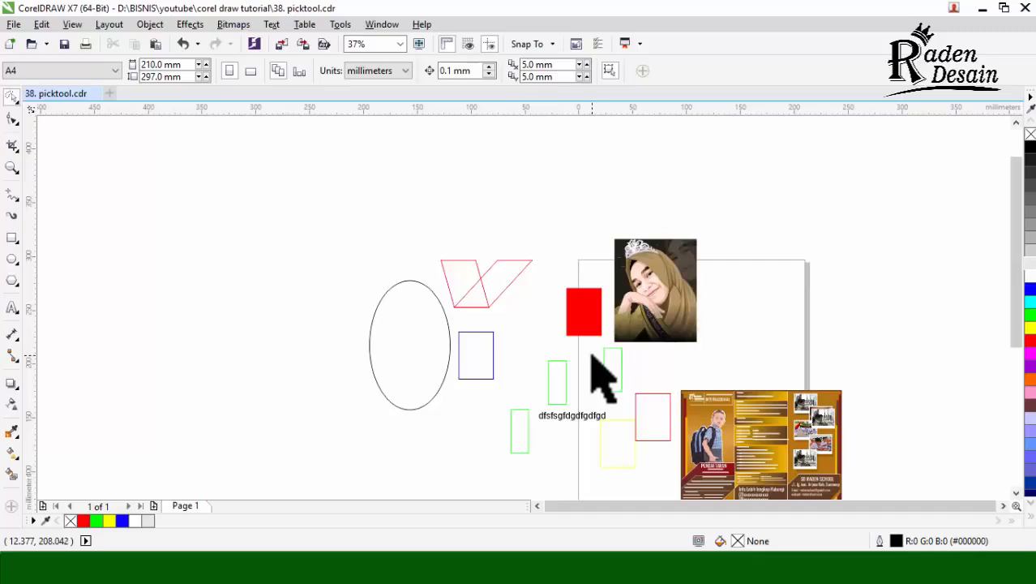
Step: Switch from Freehand Pick to the Free Transform tool
click(9, 95)
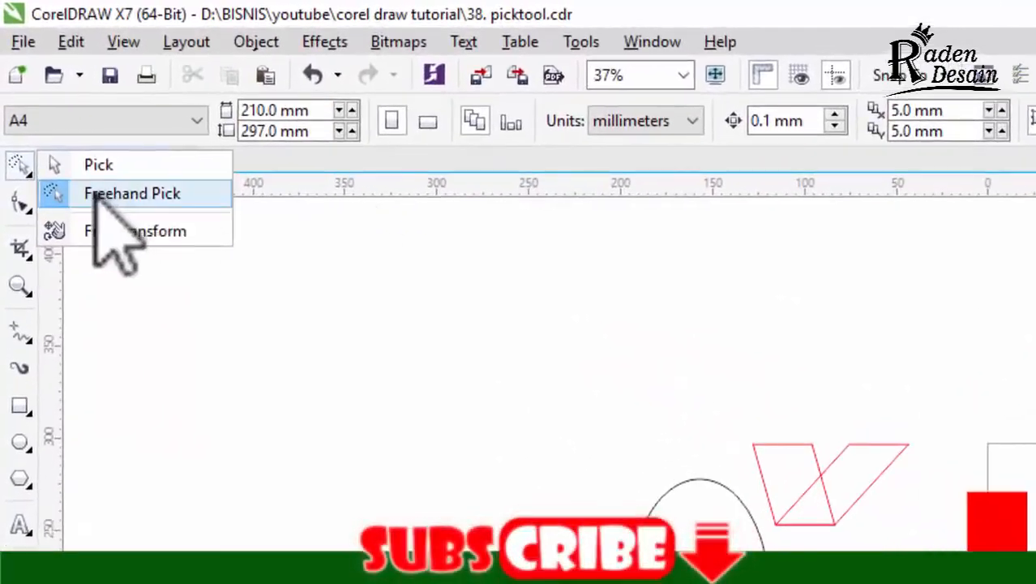
click(424, 227)
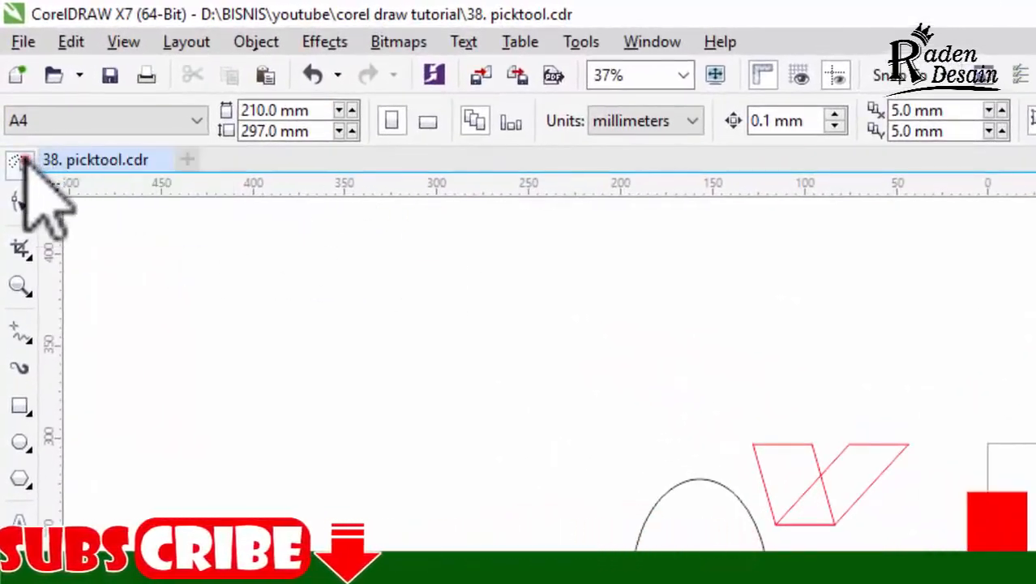
click(20, 164)
click(167, 229)
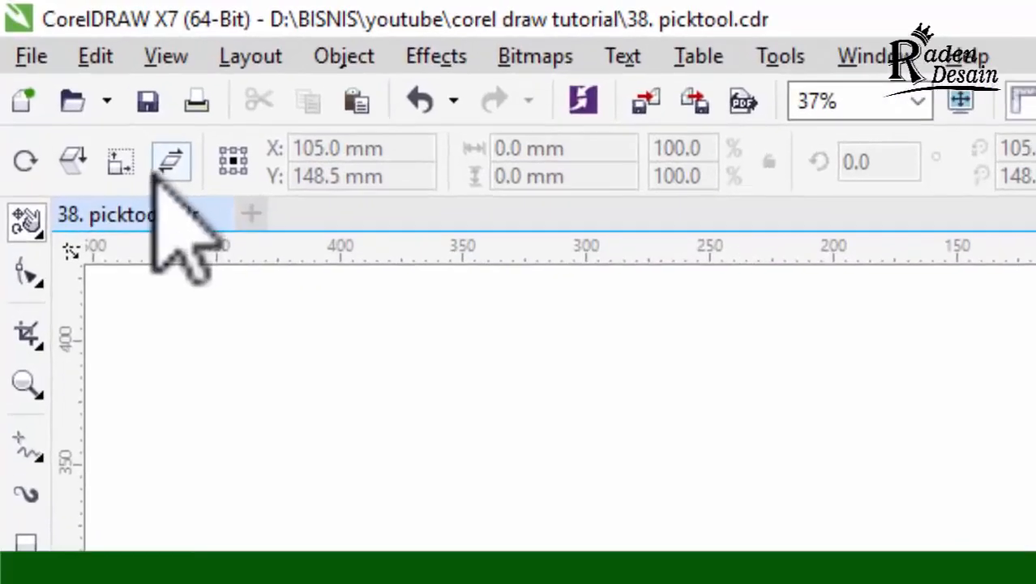
click(19, 164)
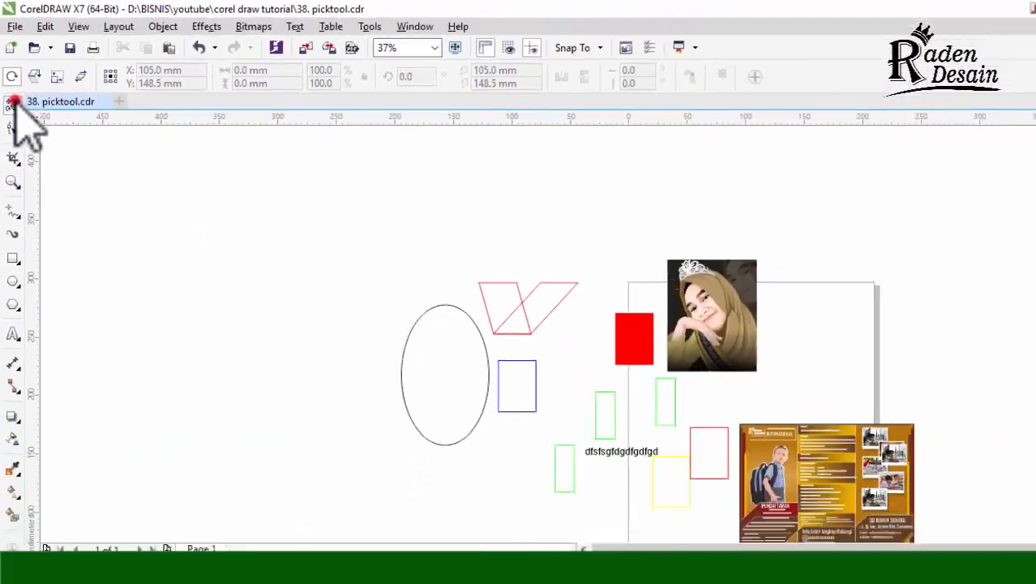
Step: Switch back to the Pick tool and practise selecting the blue rectangle, showing its scaling and rotation handles, and deselecting it
click(27, 221)
click(29, 96)
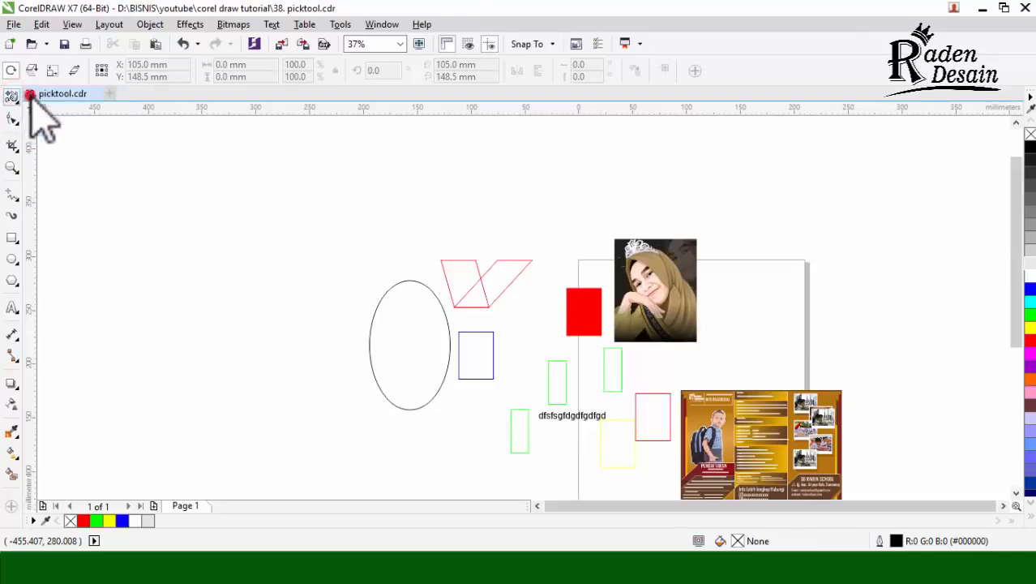
click(478, 348)
scroll(480, 348, up, 2)
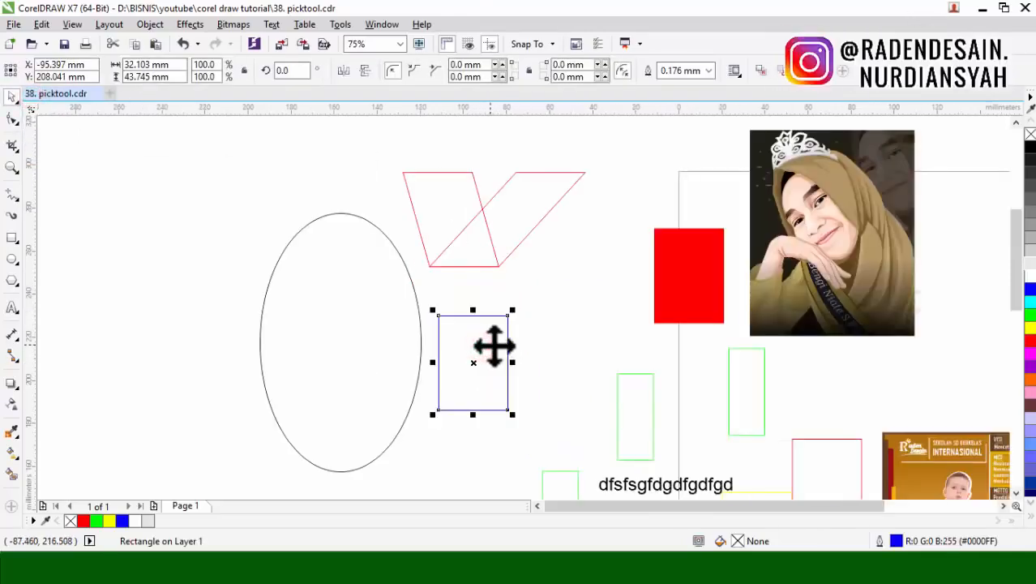
click(555, 340)
click(475, 366)
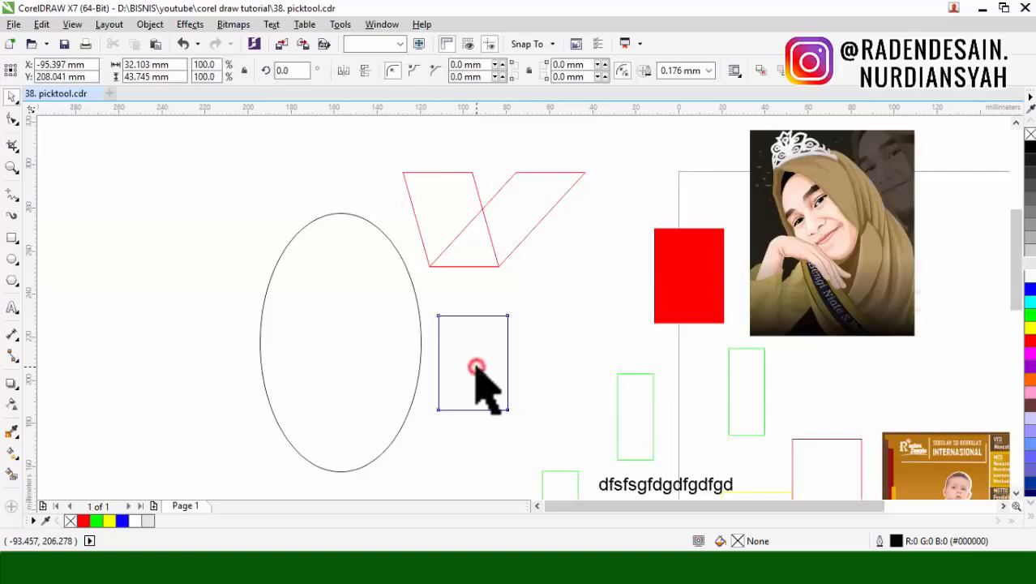
click(474, 363)
click(514, 306)
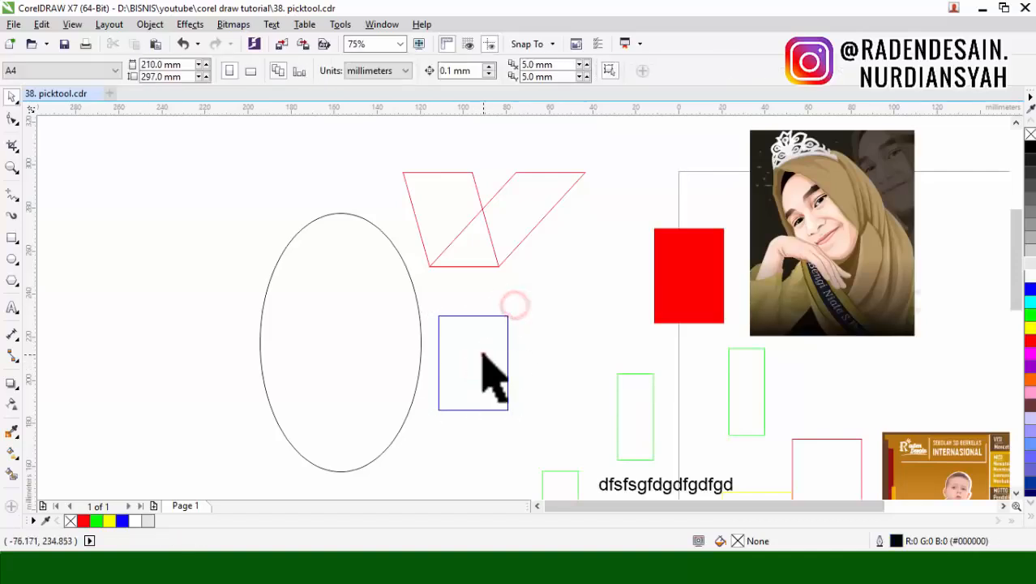
Step: Select the blue rectangle and rotate it about its own centre to about 83.8°
click(483, 352)
click(485, 333)
drag(519, 328, 420, 301)
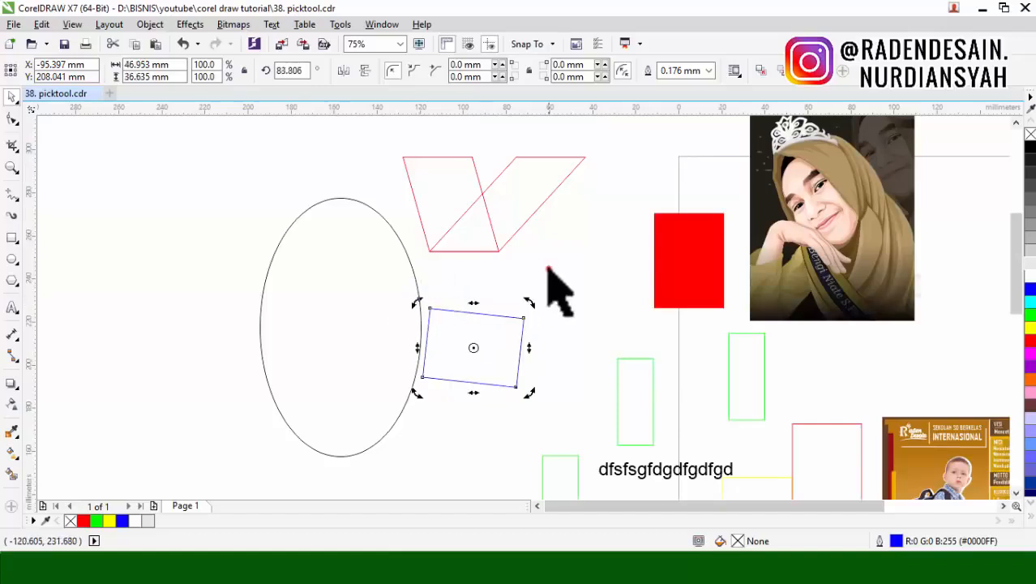
Step: Shift the blue rectangle's rotation centre toward the filled red rectangle, rotate it around that point, and make a rotated copy at about 194°
click(479, 352)
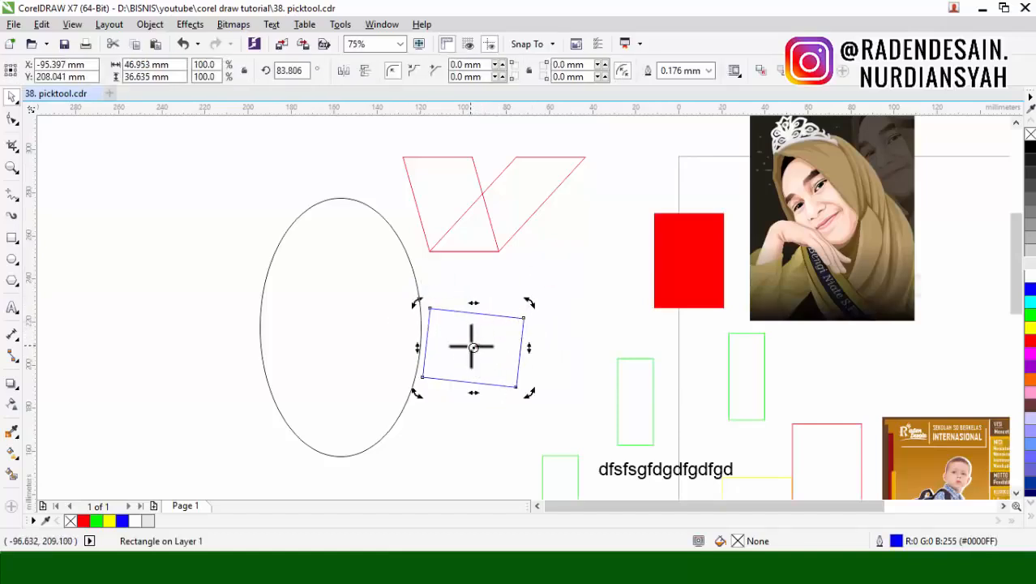
drag(417, 302, 414, 325)
right_click(413, 325)
drag(670, 355, 513, 288)
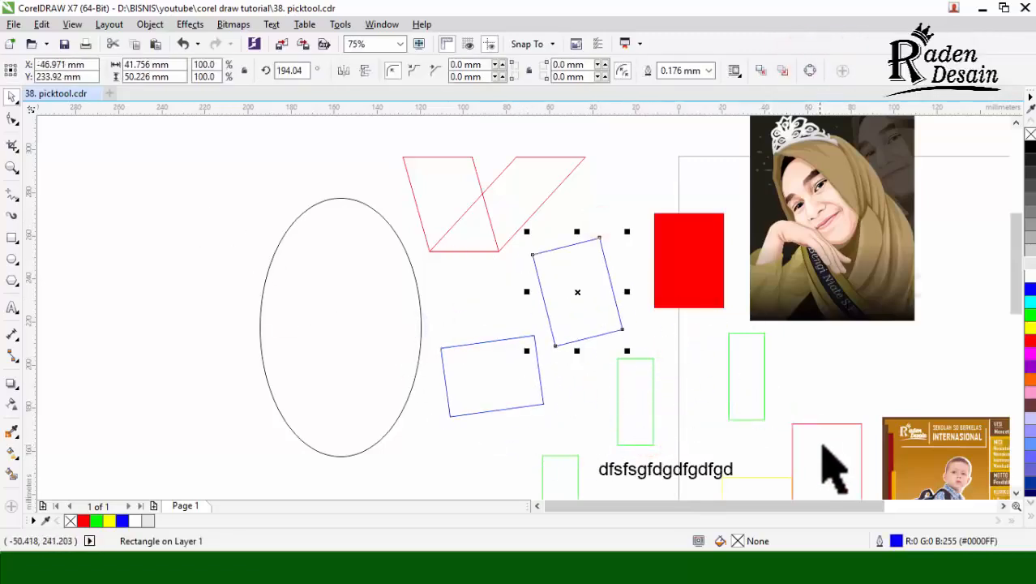
Step: Move the red outlined rectangle into the ellipse and rotate it around several freely chosen points with Free Transform to about 282.9°
mouse_move(822, 447)
mouse_down()
mouse_move(400, 312)
mouse_move(339, 308)
mouse_move(341, 329)
mouse_up()
click(12, 97)
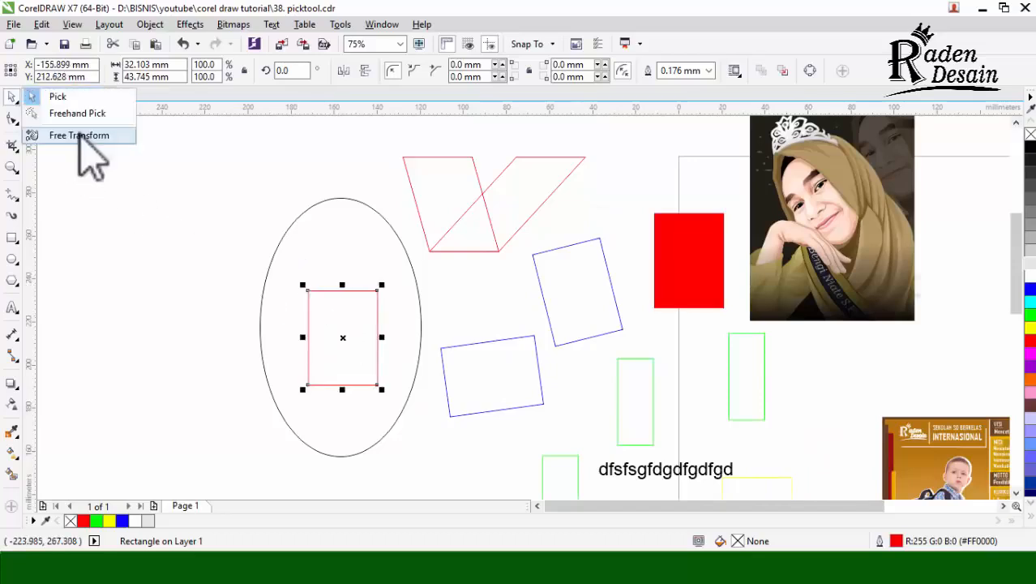
click(78, 135)
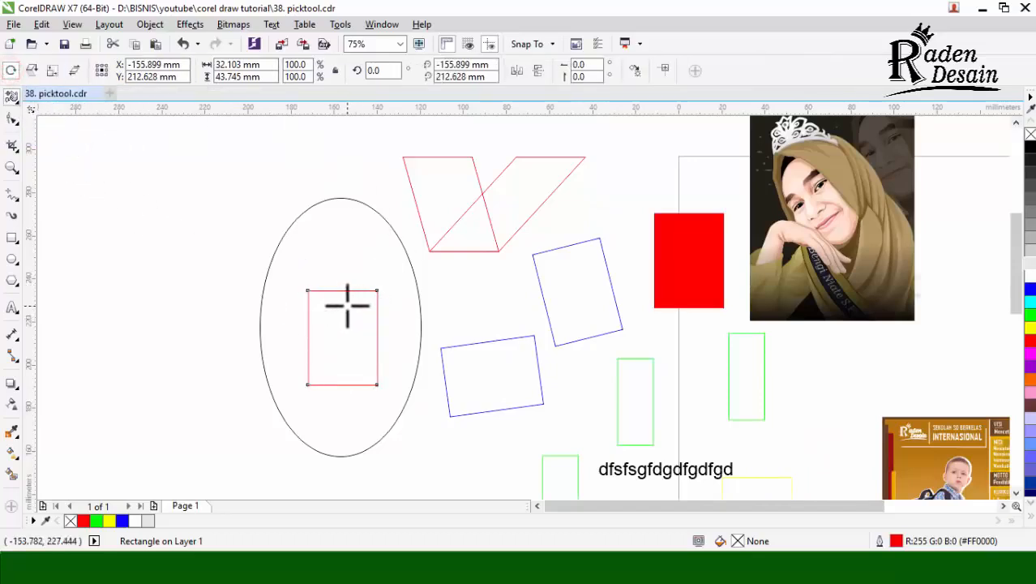
drag(347, 305, 366, 341)
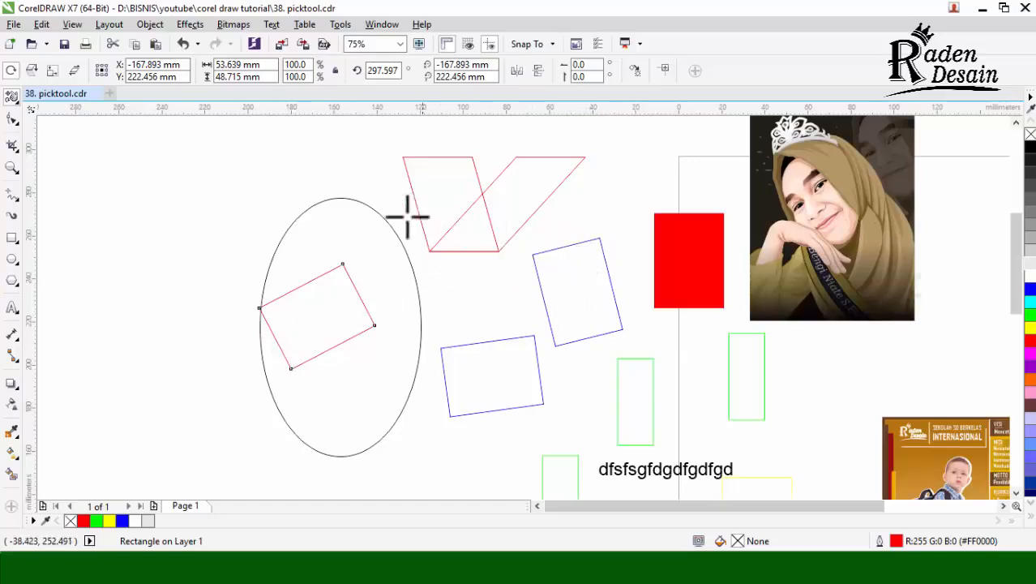
drag(300, 349, 389, 372)
drag(378, 253, 430, 356)
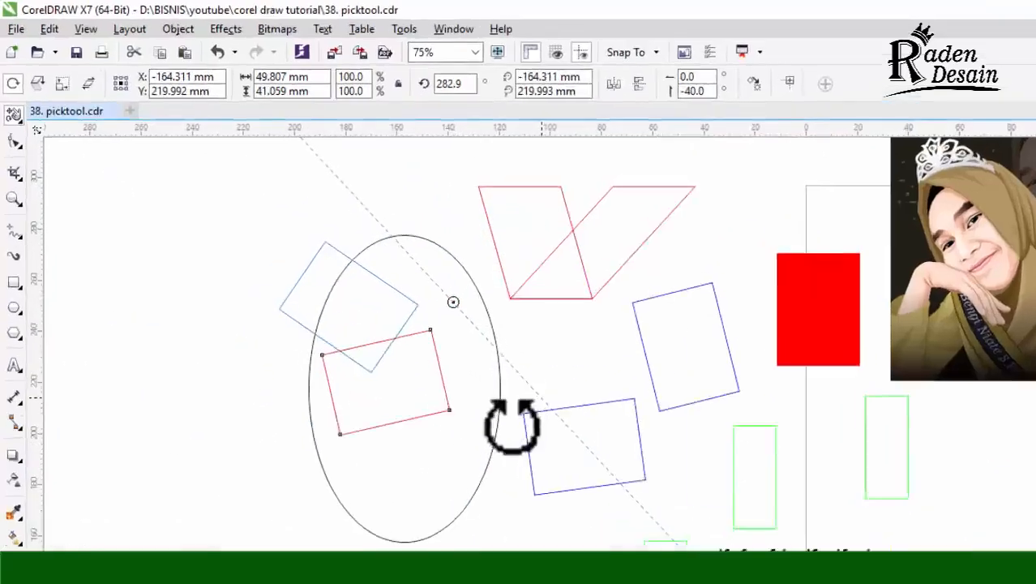
drag(513, 426, 514, 429)
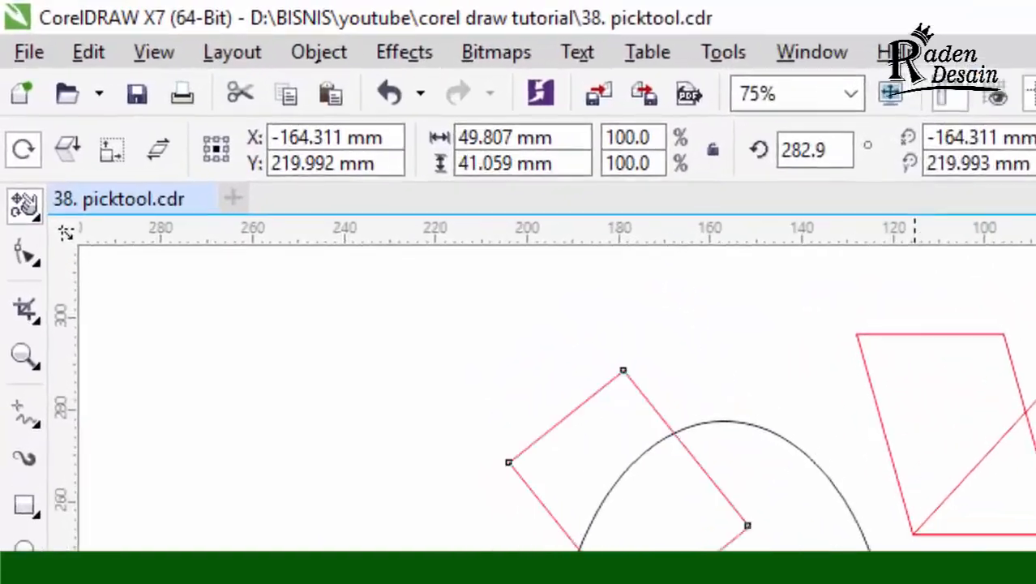
Step: Mirror the red outlined rectangle and the blue copy with free angle reflection, bringing the blue one to about 262.9°
click(37, 85)
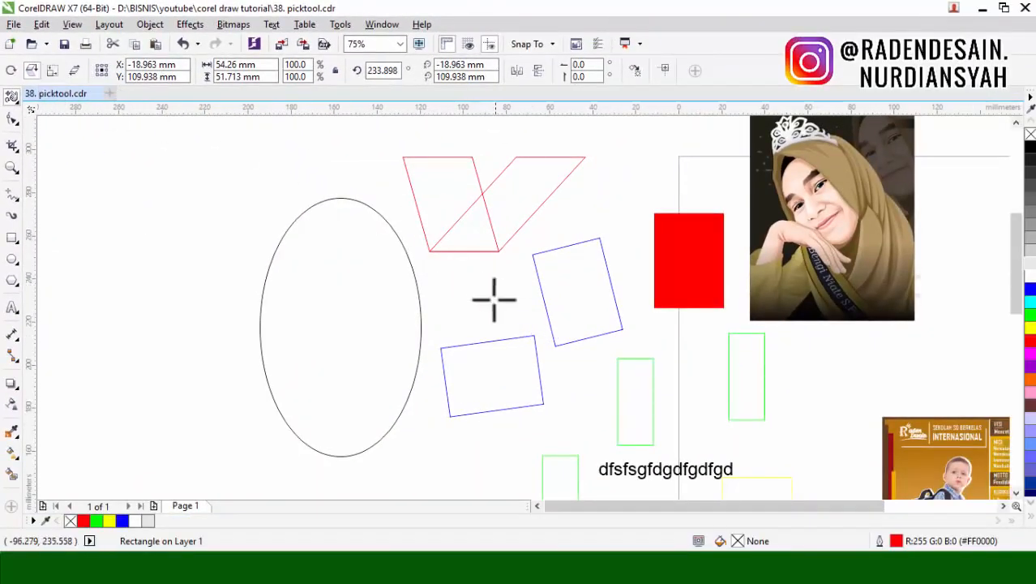
click(580, 330)
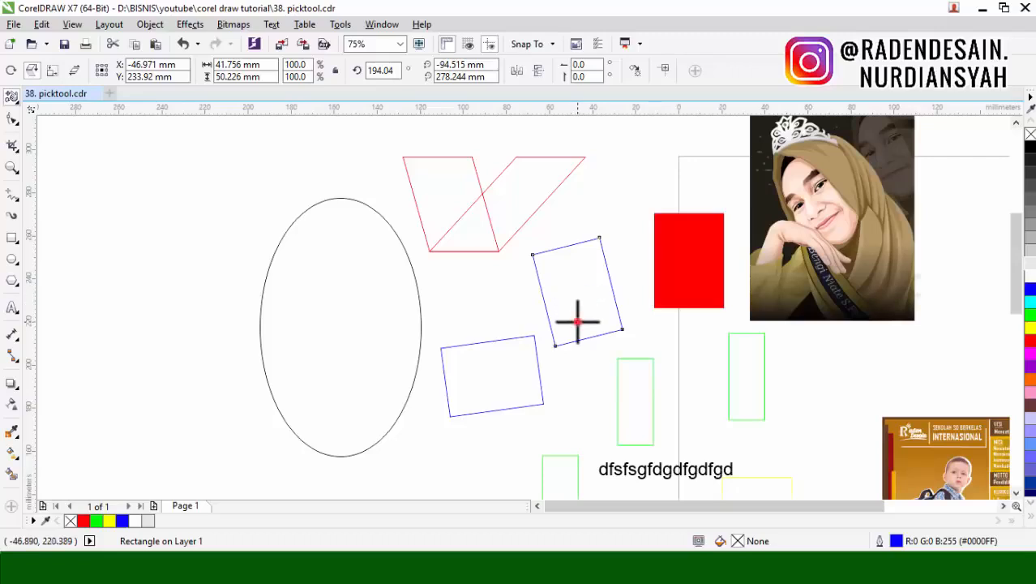
drag(577, 322, 628, 299)
drag(601, 340, 644, 269)
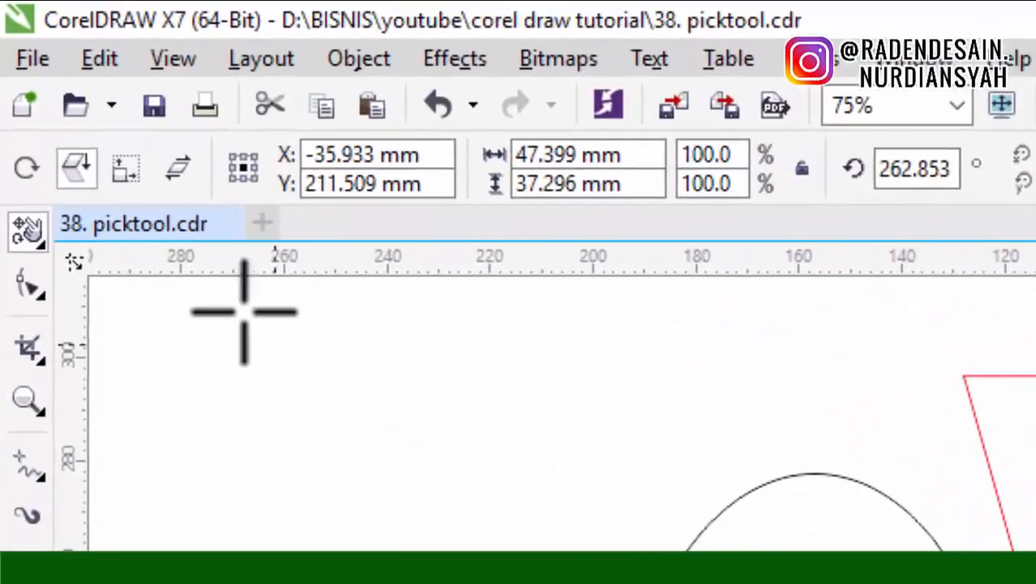
Step: Free-scale the mirrored blue rectangle to about 43 × 122 mm, and free-skew both blue shapes, the lower one to about 49 × 68 mm
click(126, 170)
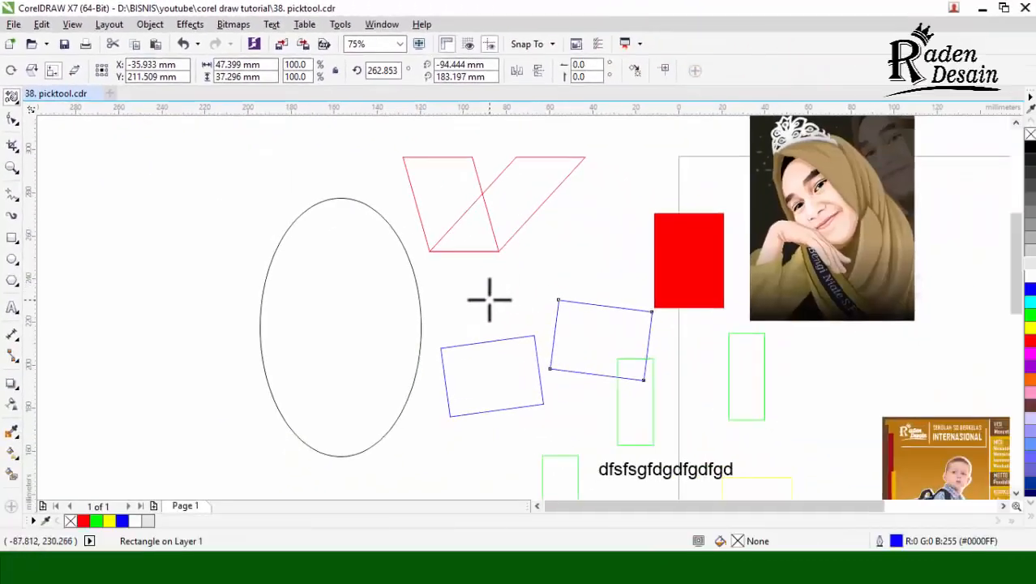
drag(512, 376, 504, 232)
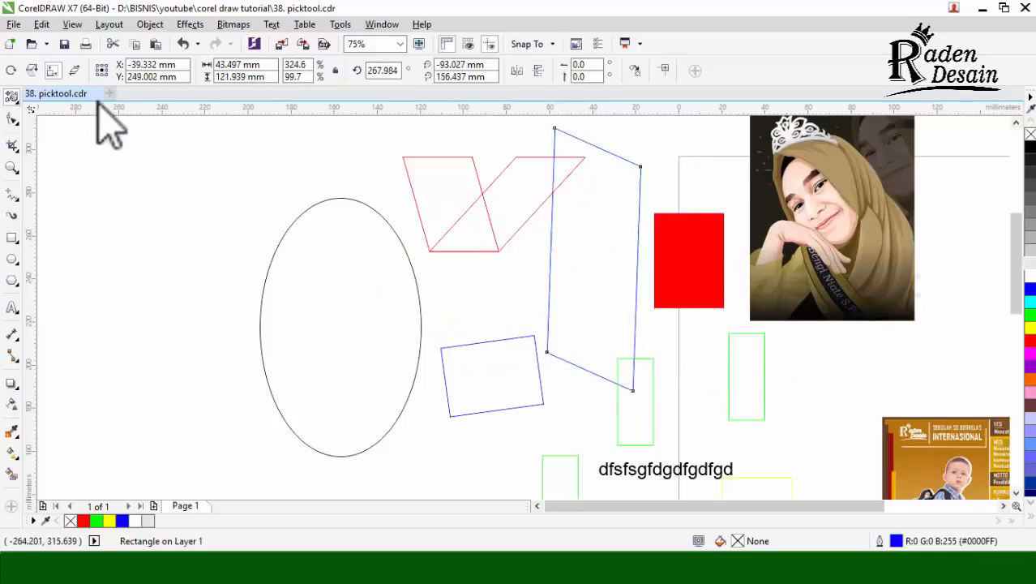
click(75, 71)
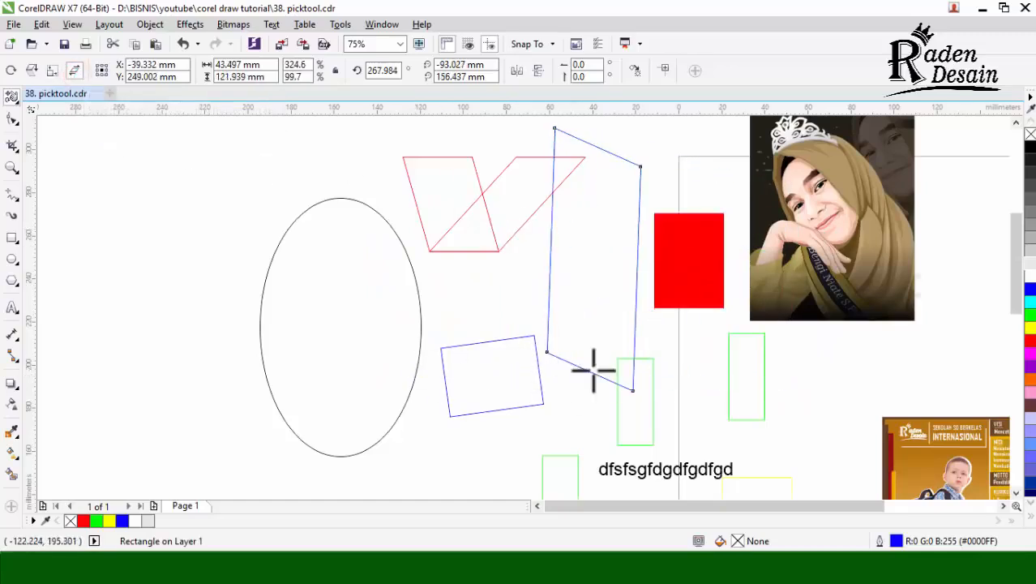
drag(499, 374, 571, 469)
click(492, 395)
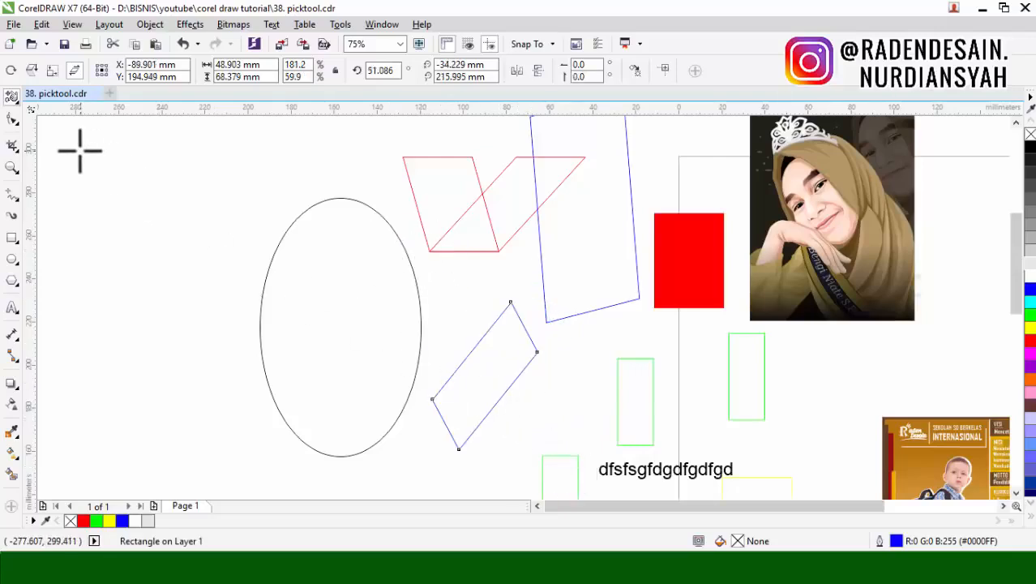
Step: Return to the Pick tool, clear the selection, and try selecting the portrait illustration
click(12, 97)
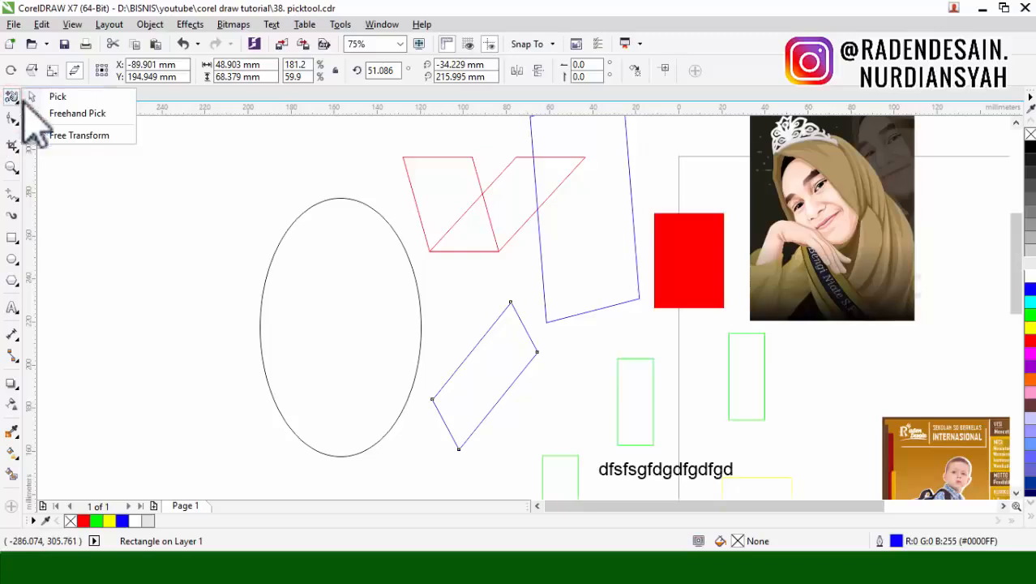
click(60, 97)
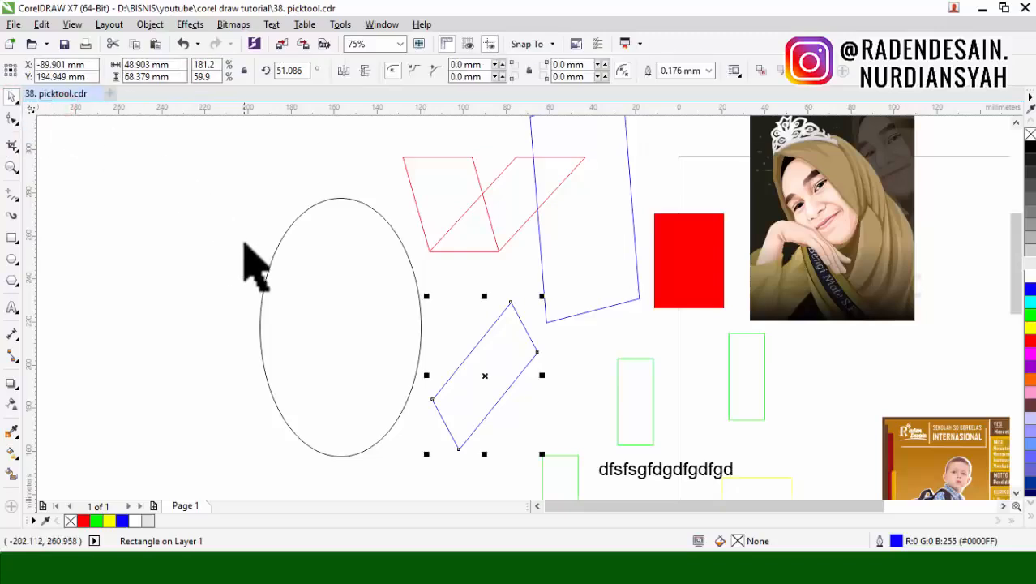
click(225, 245)
scroll(560, 324, down, 2)
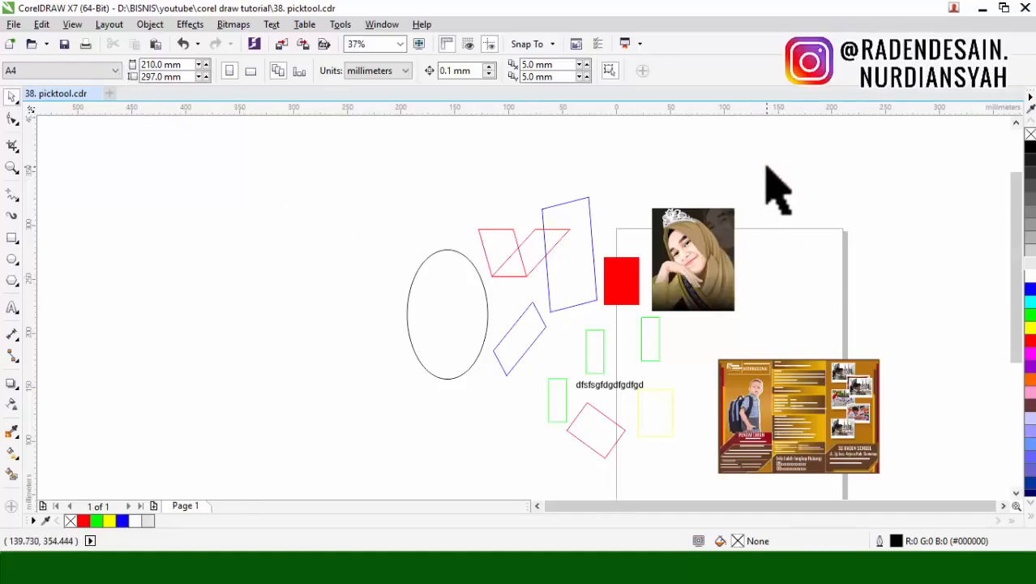
click(880, 322)
click(710, 276)
click(782, 266)
scroll(622, 401, up, 1)
Step: Move the rotated red, yellow, skewed blue and middle green rectangles so they overlap around the lower green rectangle beside the text
click(594, 438)
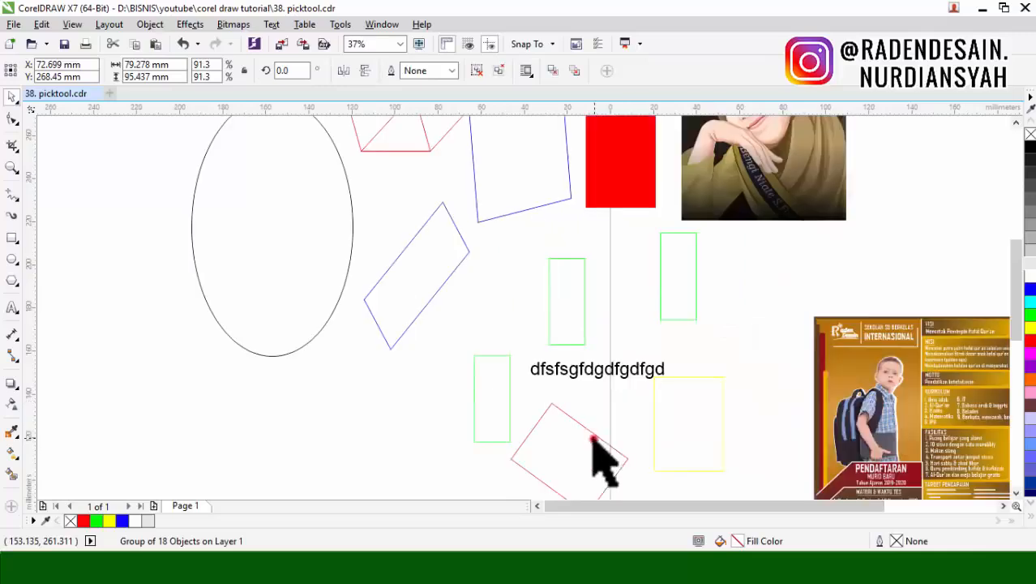
drag(594, 438, 540, 386)
drag(680, 407, 527, 342)
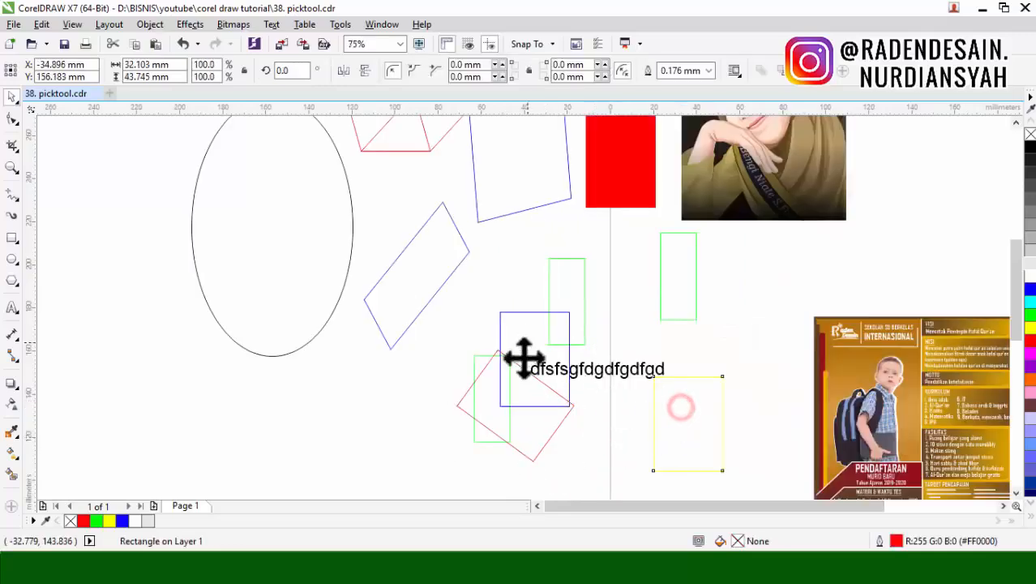
click(432, 355)
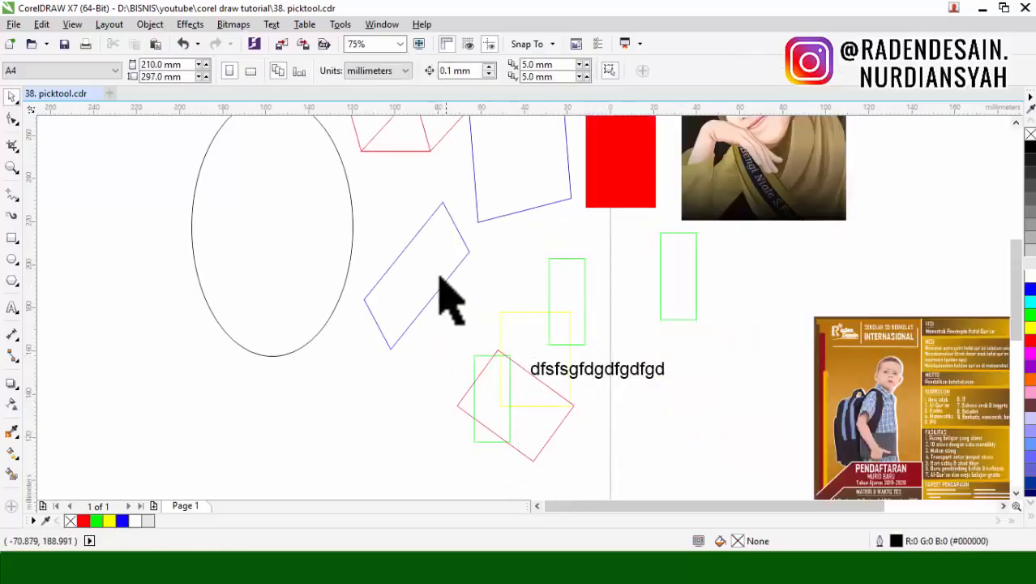
drag(423, 260, 497, 353)
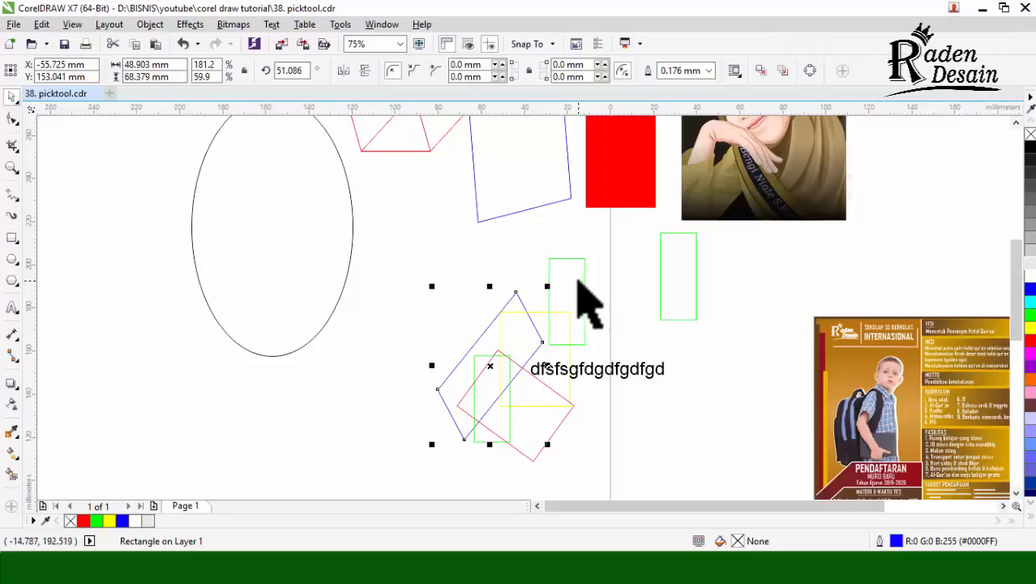
drag(577, 282, 523, 285)
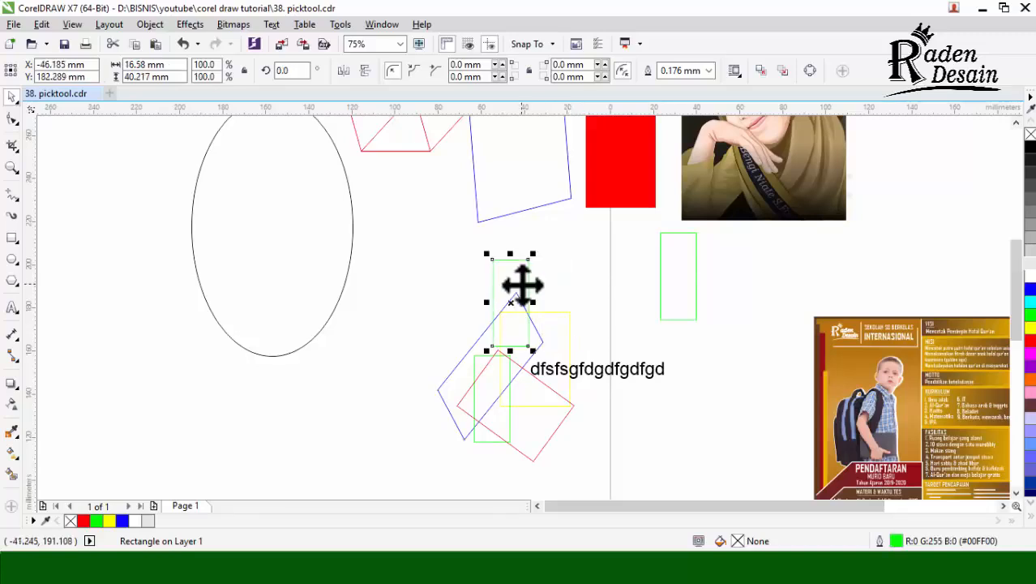